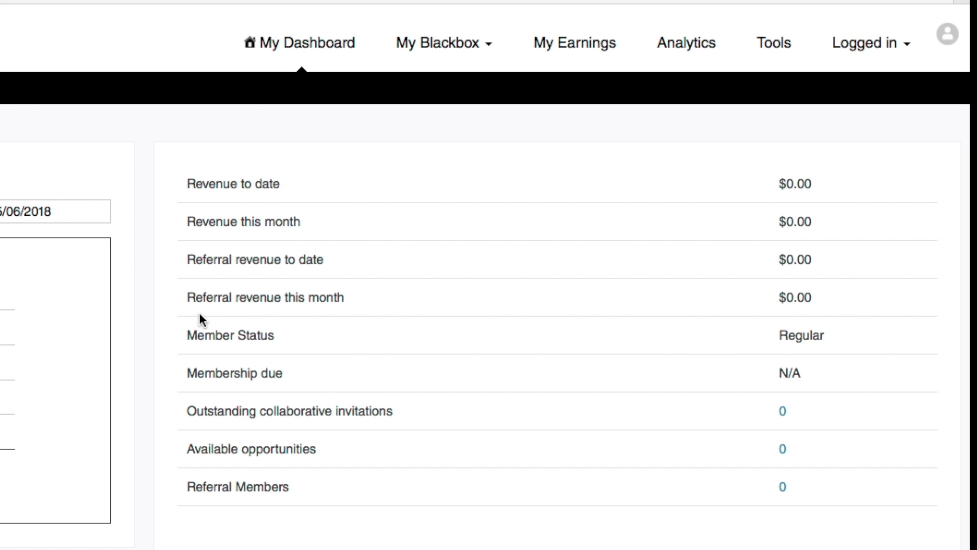
Scroll the BlackBox dashboard and play the tree trunk member clip preview
{"action": "scroll", "coordinate": [215, 329], "scroll_direction": "down", "scroll_amount": 1}
{"action": "scroll", "coordinate": [216, 331], "scroll_direction": "down", "scroll_amount": 5}
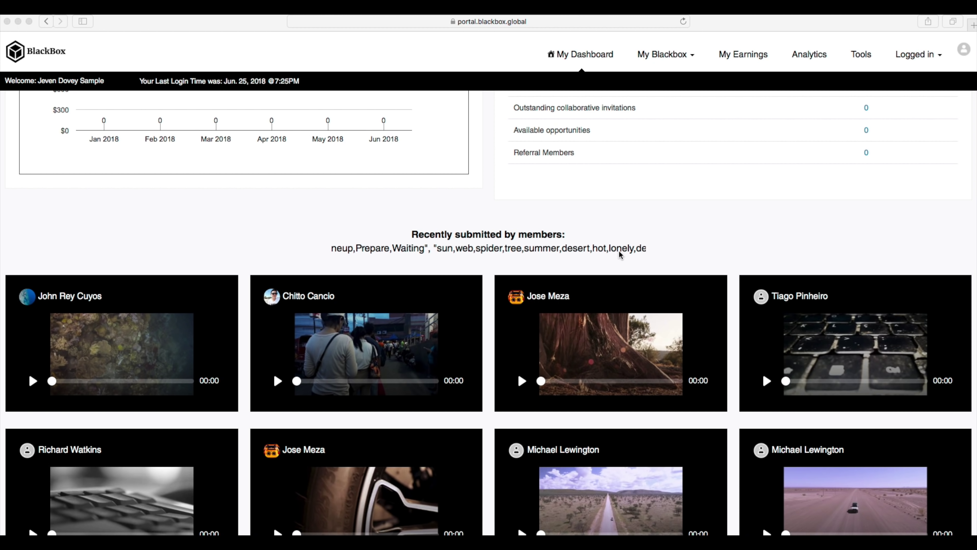
{"action": "scroll", "coordinate": [589, 250], "scroll_direction": "down", "scroll_amount": 4}
{"action": "scroll", "coordinate": [682, 284], "scroll_direction": "down", "scroll_amount": 5}
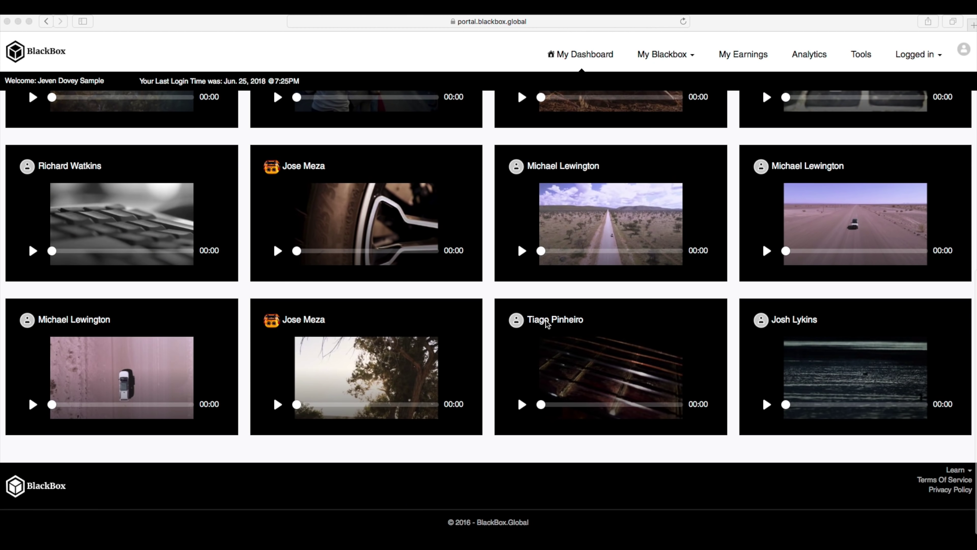
{"action": "scroll", "coordinate": [711, 431], "scroll_direction": "up", "scroll_amount": 3}
{"action": "scroll", "coordinate": [253, 462], "scroll_direction": "up", "scroll_amount": 3}
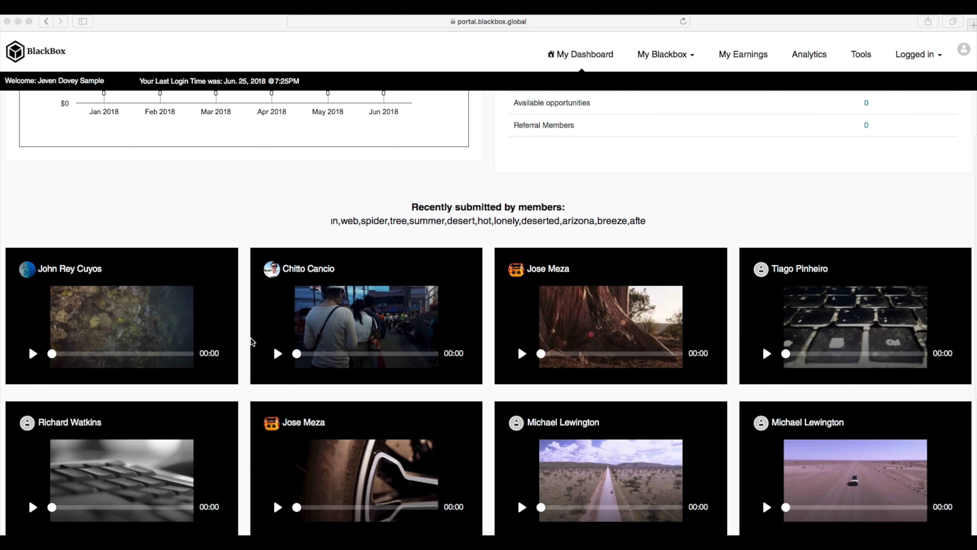
{"action": "left_click", "coordinate": [521, 353]}
{"action": "left_click", "coordinate": [522, 353]}
Go to My Blackbox > My Stock Footage to reach the FTP upload instructions
{"action": "scroll", "coordinate": [553, 339], "scroll_direction": "down", "scroll_amount": 1}
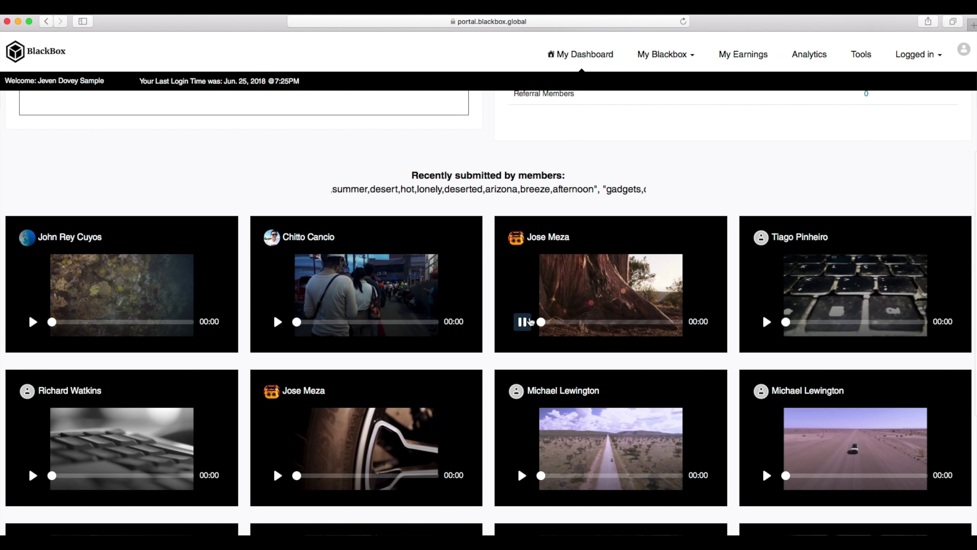
{"action": "scroll", "coordinate": [808, 262], "scroll_direction": "up", "scroll_amount": 4}
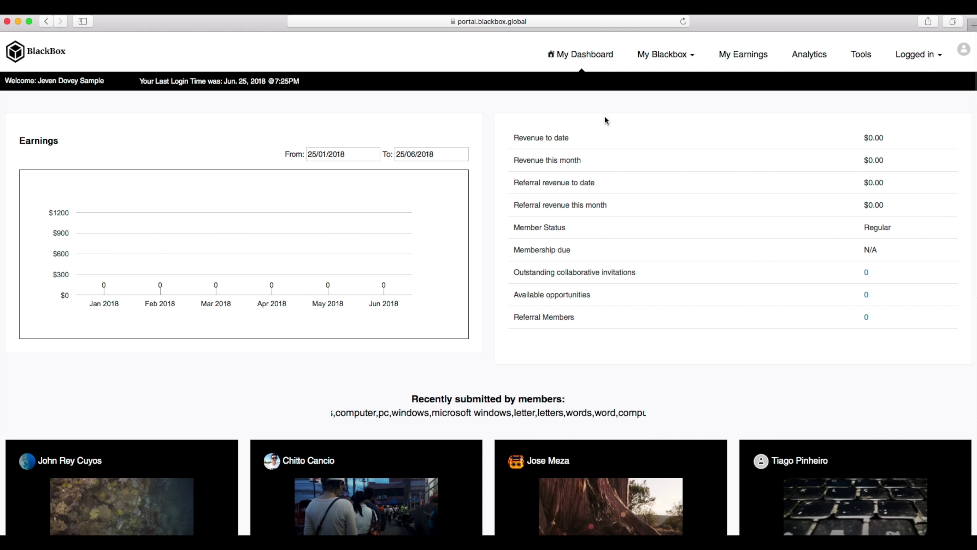
{"action": "mouse_move", "coordinate": [658, 56]}
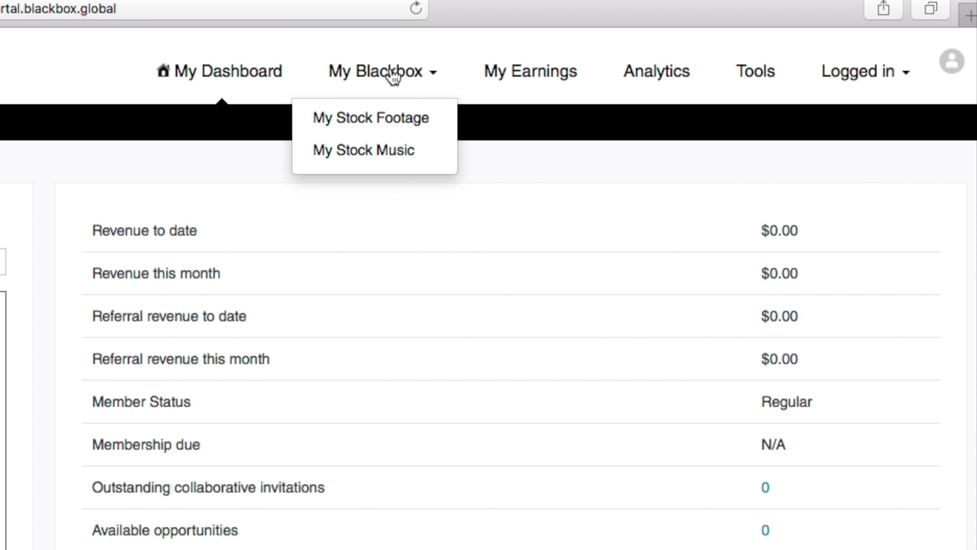
{"action": "left_click", "coordinate": [661, 80]}
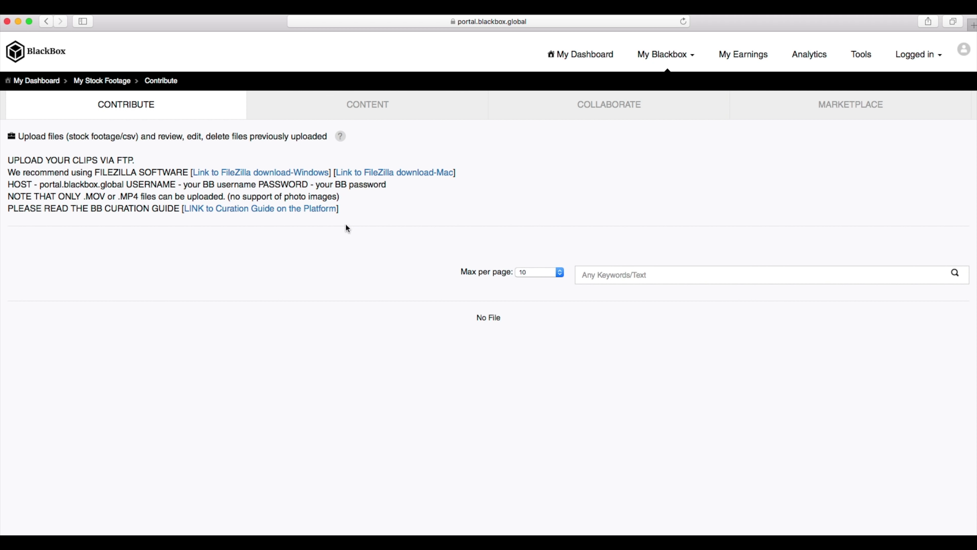
Filter the Content inventory to Ready status, then open the Collaborate projects list
{"action": "scroll", "coordinate": [537, 337], "scroll_direction": "down", "scroll_amount": 2}
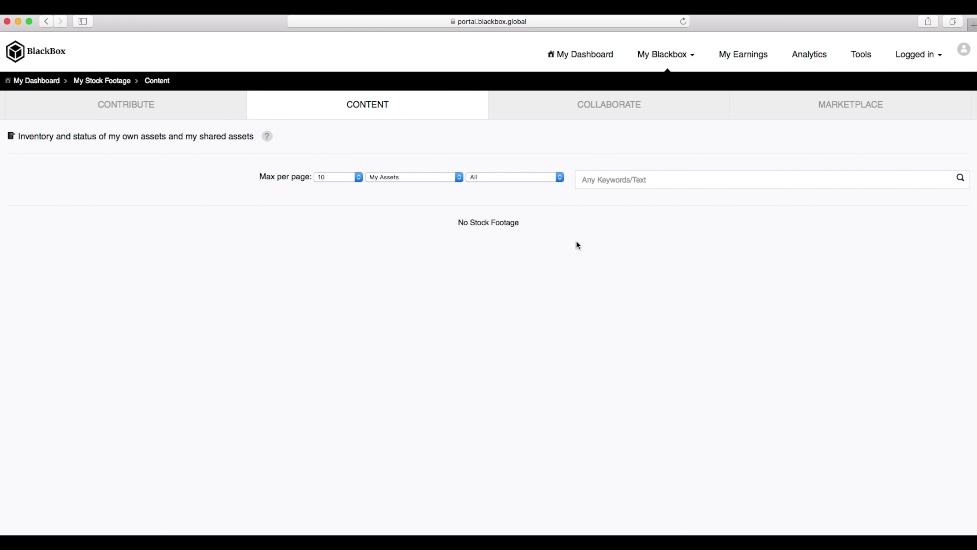
{"action": "left_click", "coordinate": [525, 177]}
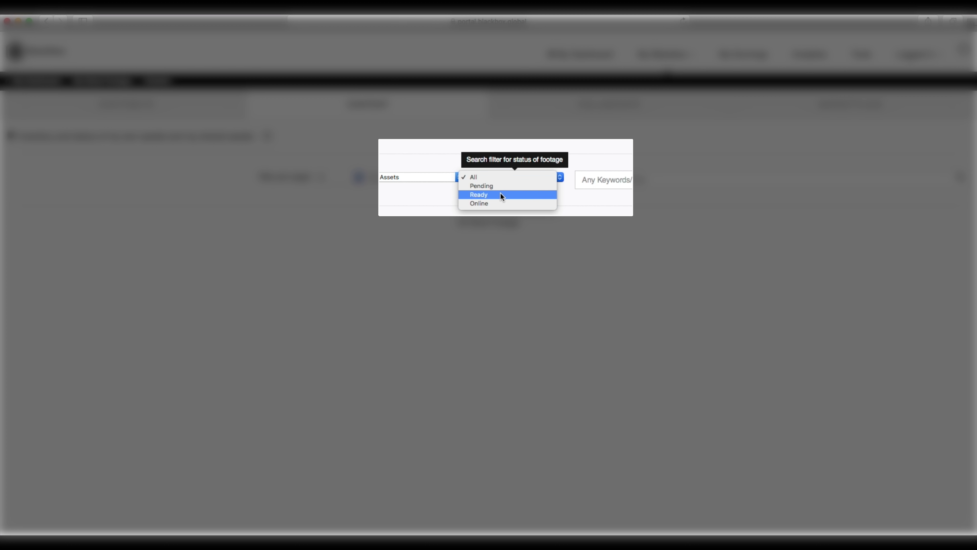
{"action": "left_click", "coordinate": [484, 204]}
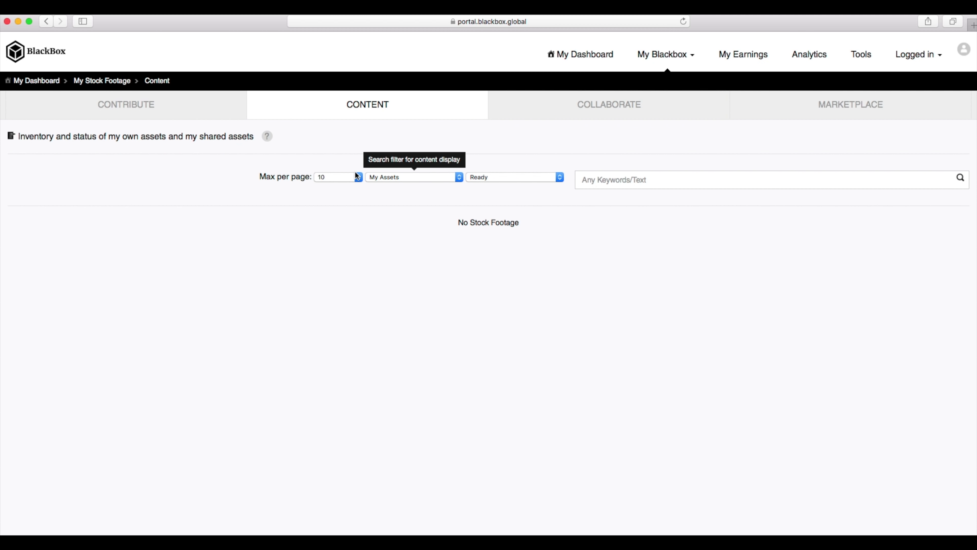
{"action": "left_click", "coordinate": [563, 116]}
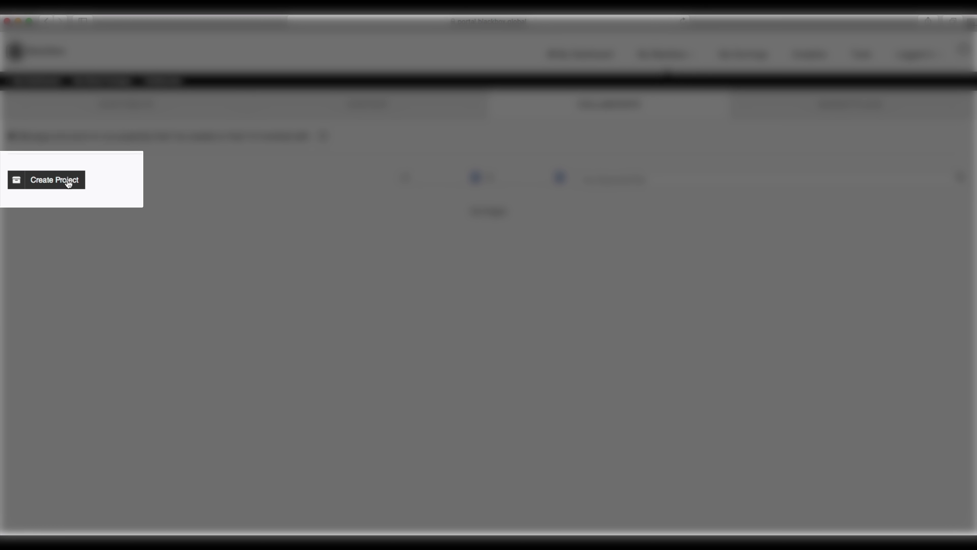
Start a new project and curator search, close both unsaved, and return to Contribute
{"action": "left_click", "coordinate": [54, 181]}
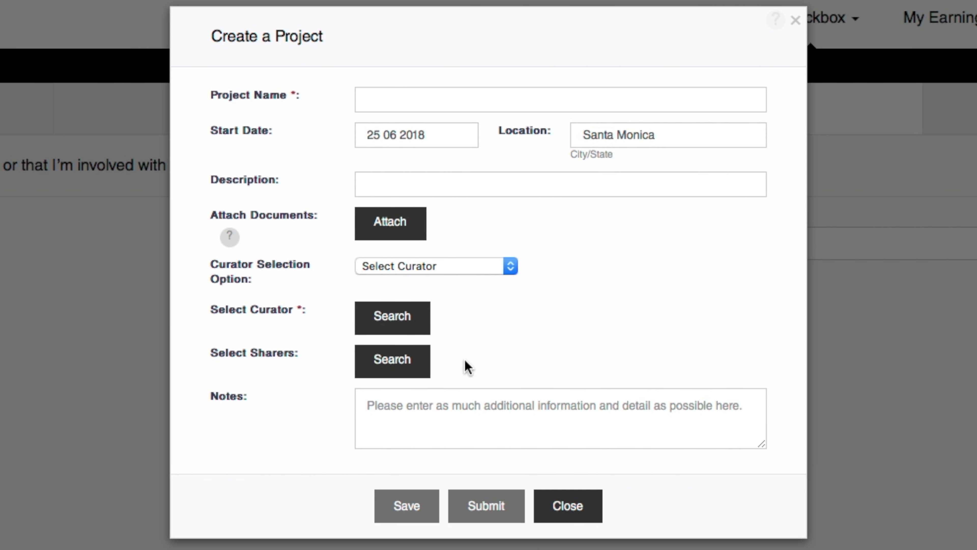
{"action": "left_click", "coordinate": [393, 325]}
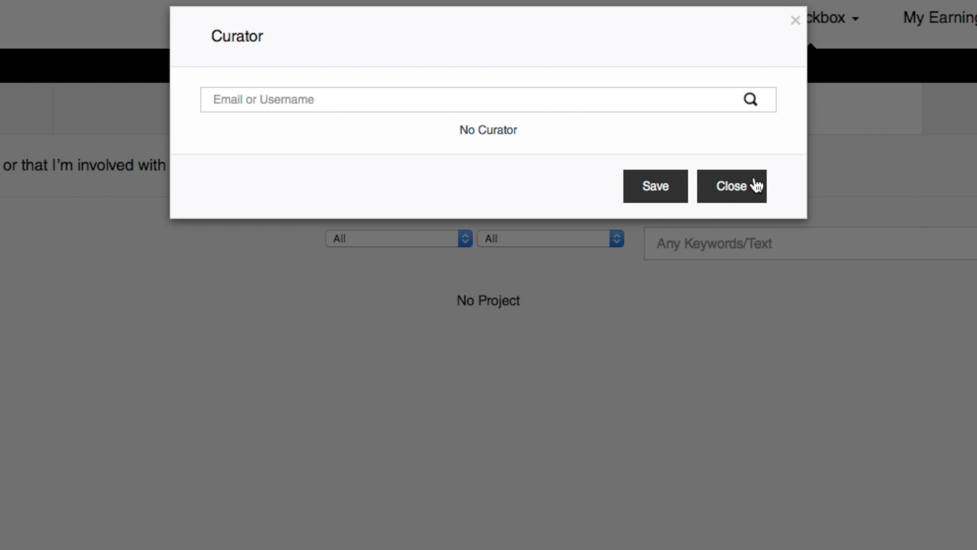
{"action": "left_click", "coordinate": [747, 188]}
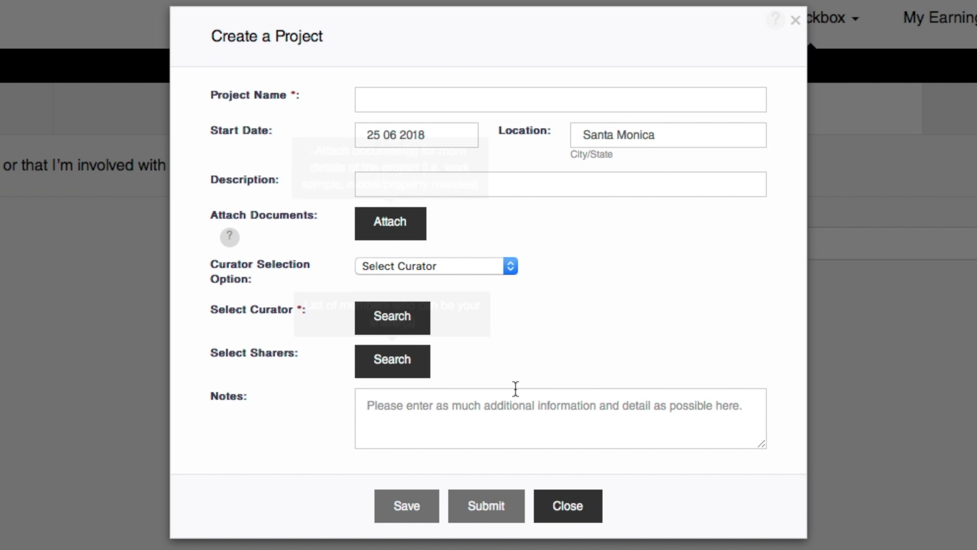
{"action": "left_click", "coordinate": [577, 507]}
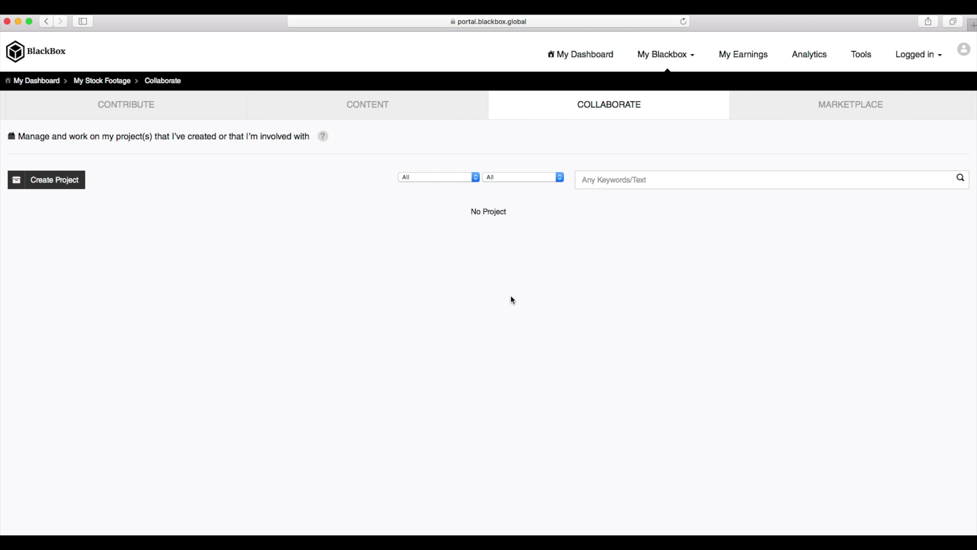
{"action": "left_click", "coordinate": [169, 111]}
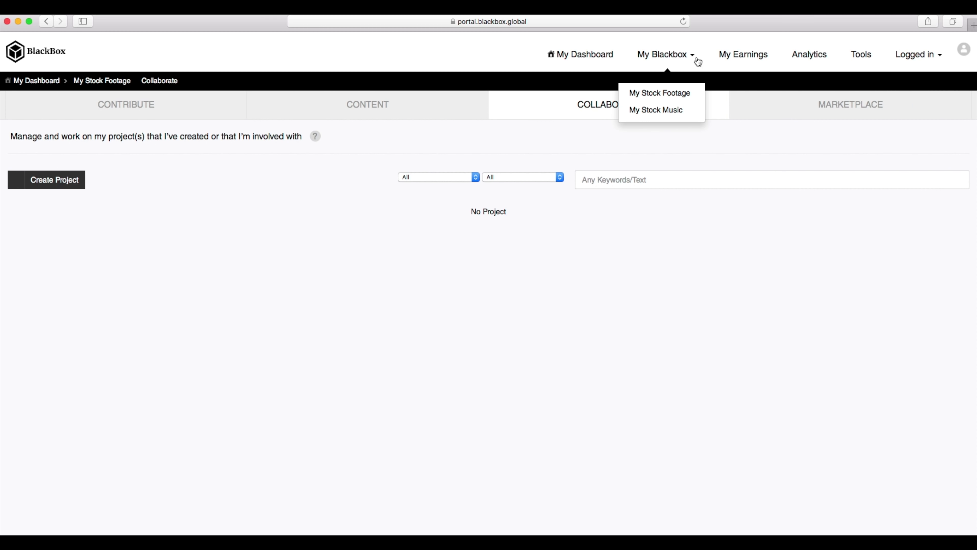
Visit the Contribute, Content and Collaborate tabs, then open the My Earnings report
{"action": "left_click", "coordinate": [141, 121]}
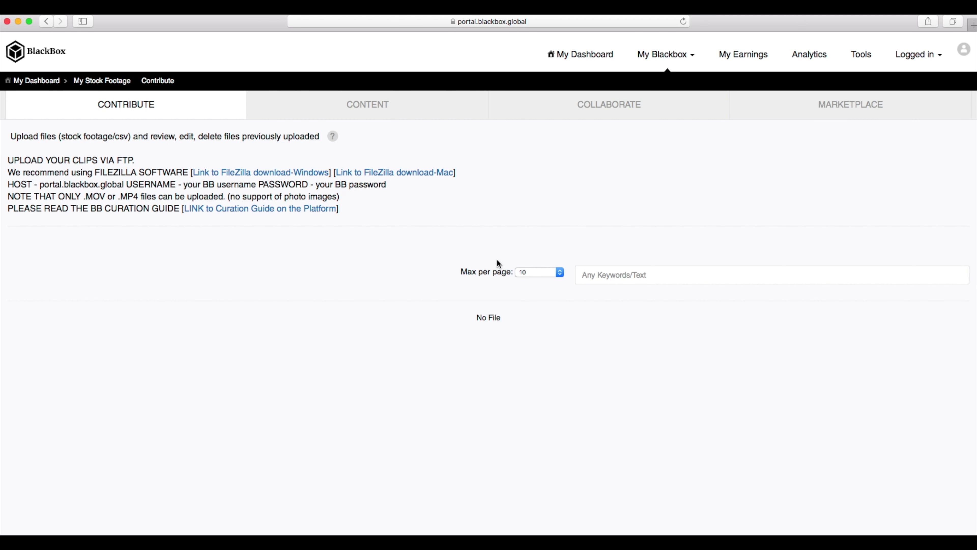
{"action": "left_click", "coordinate": [346, 102]}
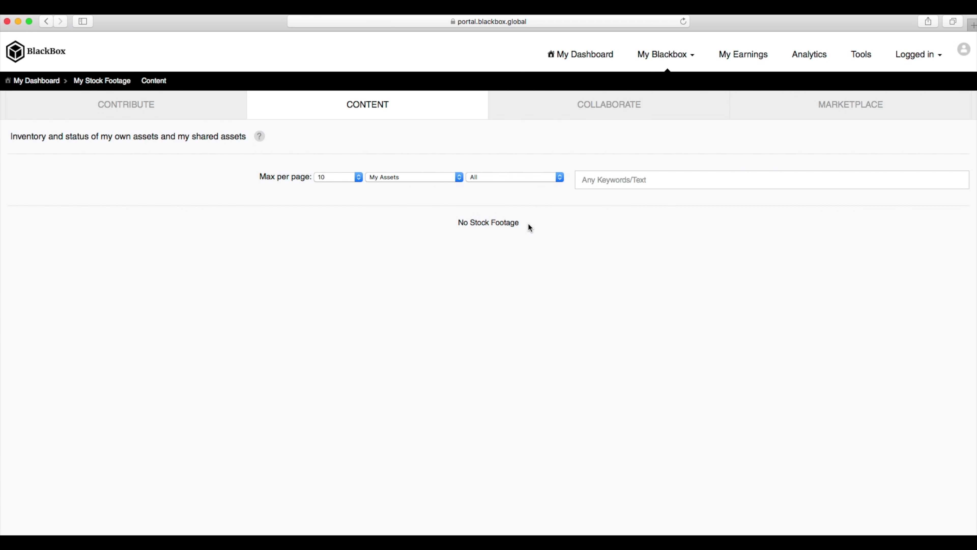
{"action": "left_click", "coordinate": [606, 108]}
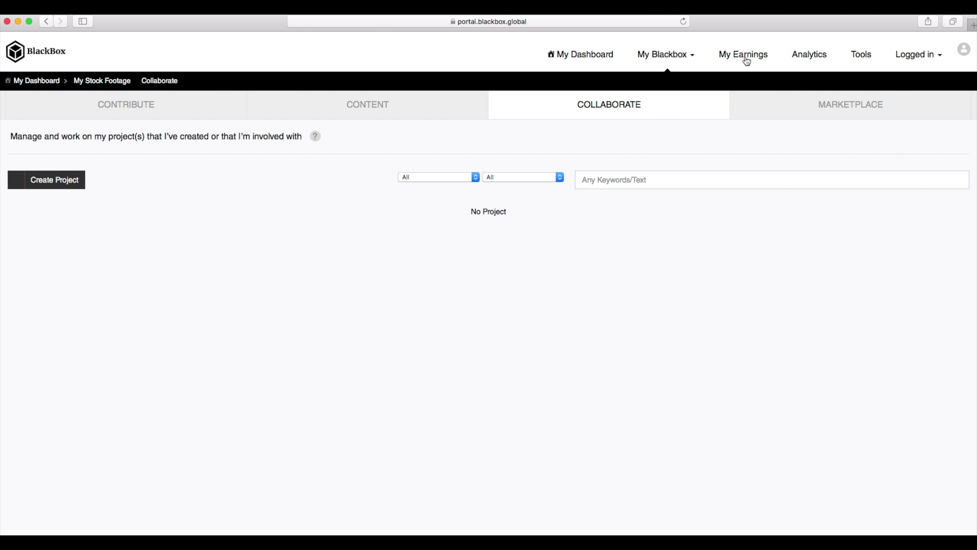
{"action": "left_click", "coordinate": [746, 58]}
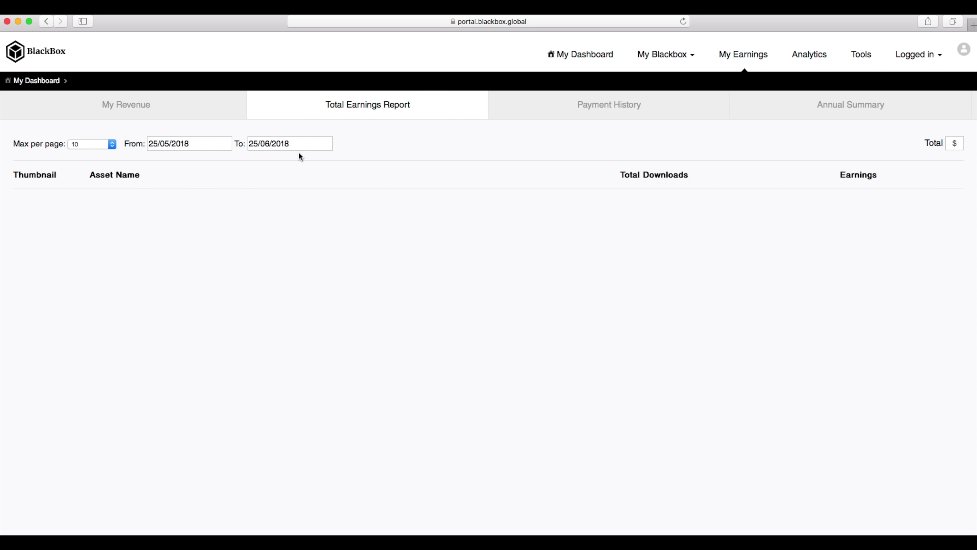
Review the payment history and annual earnings summary in My Earnings
{"action": "left_click_drag", "start_coordinate": [731, 185], "coordinate": [599, 204]}
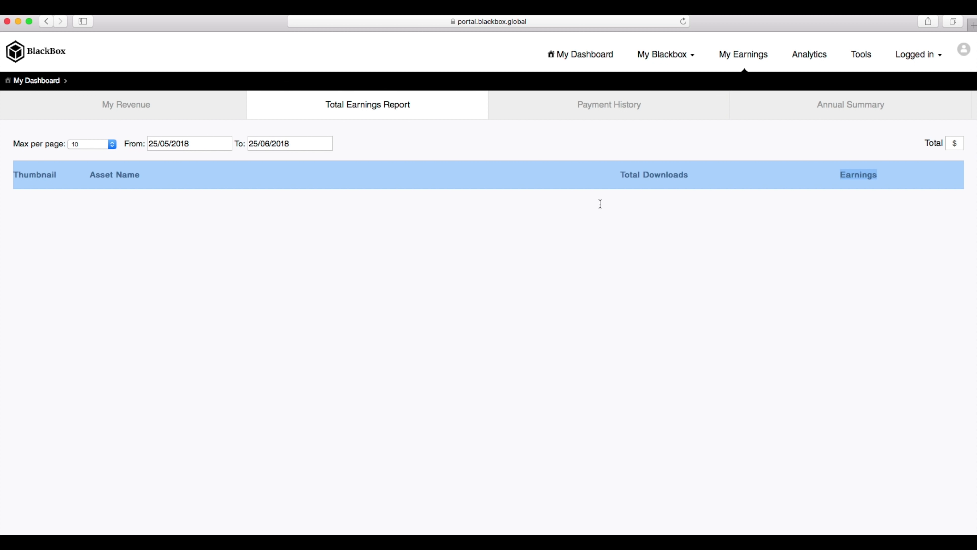
{"action": "left_click", "coordinate": [669, 154]}
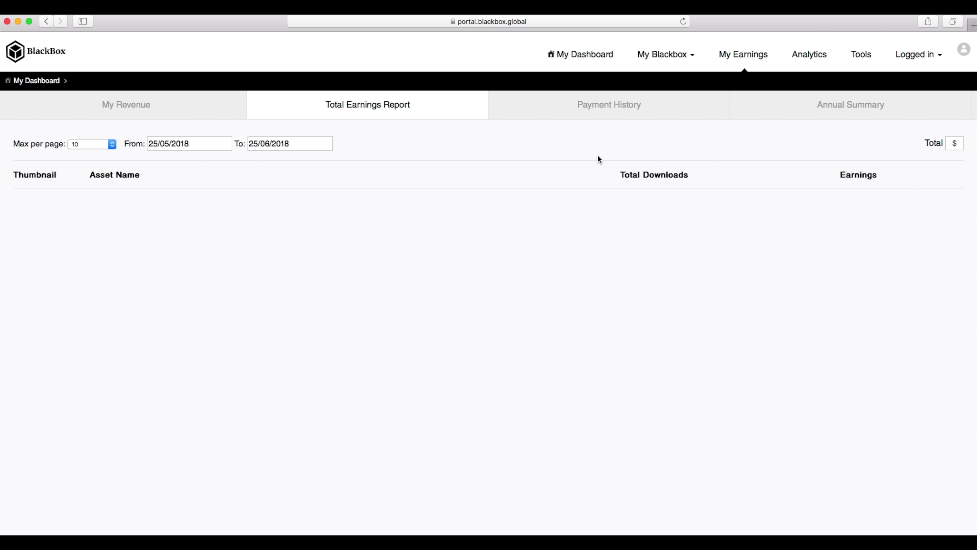
{"action": "left_click", "coordinate": [596, 113]}
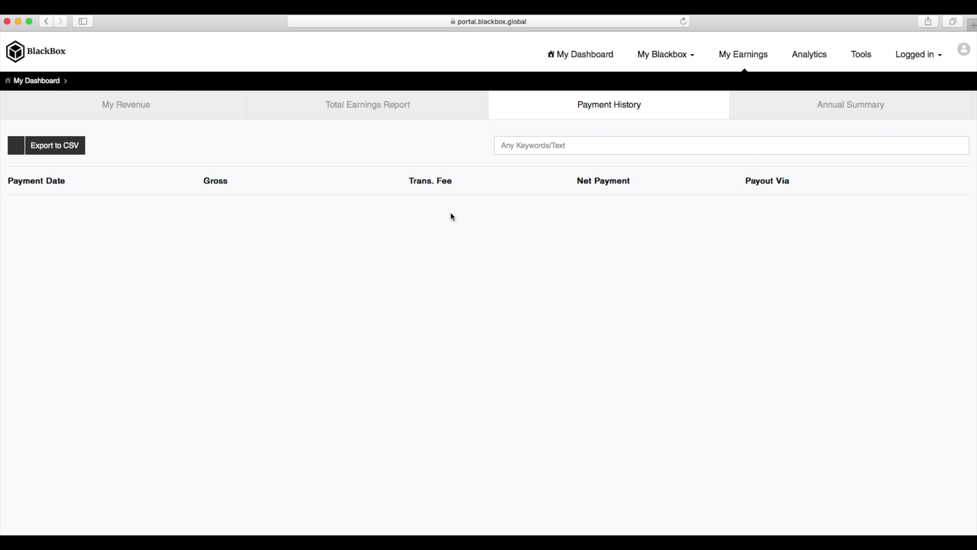
{"action": "left_click", "coordinate": [845, 106]}
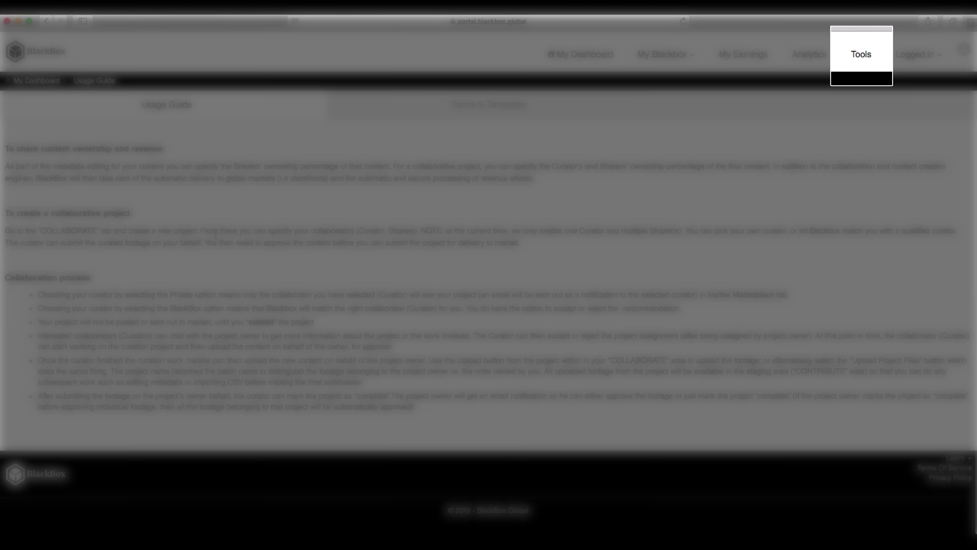
Download the .XLS footage template from Forms & Templates and head back to My Dashboard
{"action": "scroll", "coordinate": [214, 233], "scroll_direction": "up", "scroll_amount": 15}
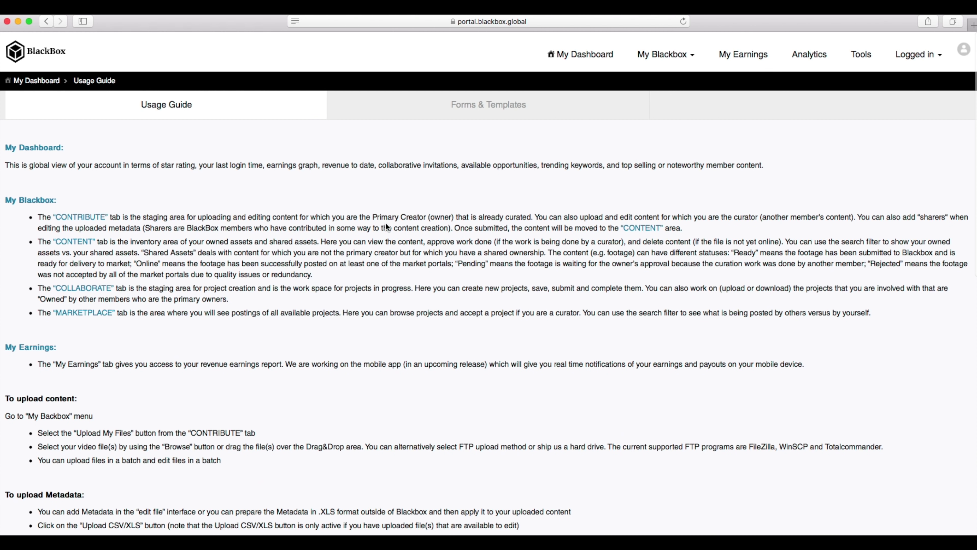
{"action": "left_click", "coordinate": [464, 114]}
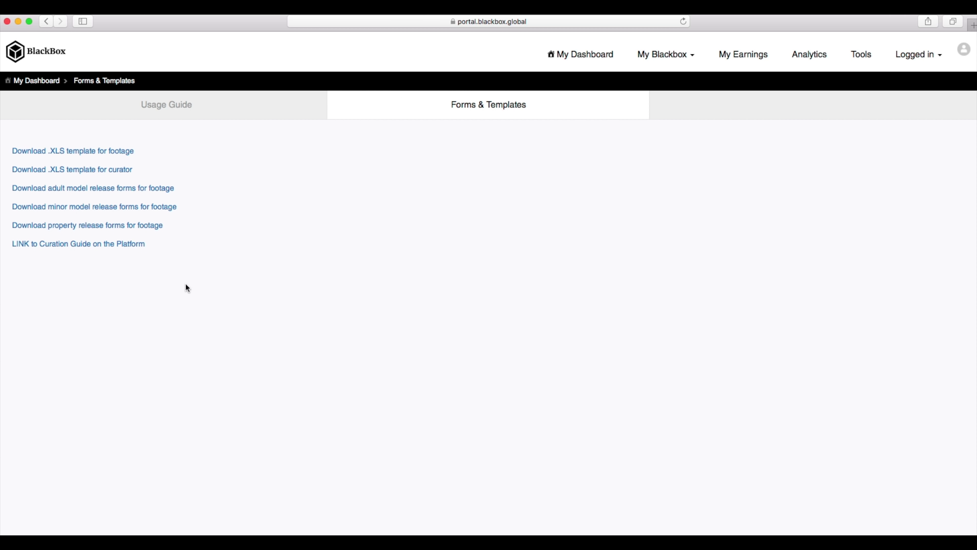
{"action": "left_click", "coordinate": [119, 151]}
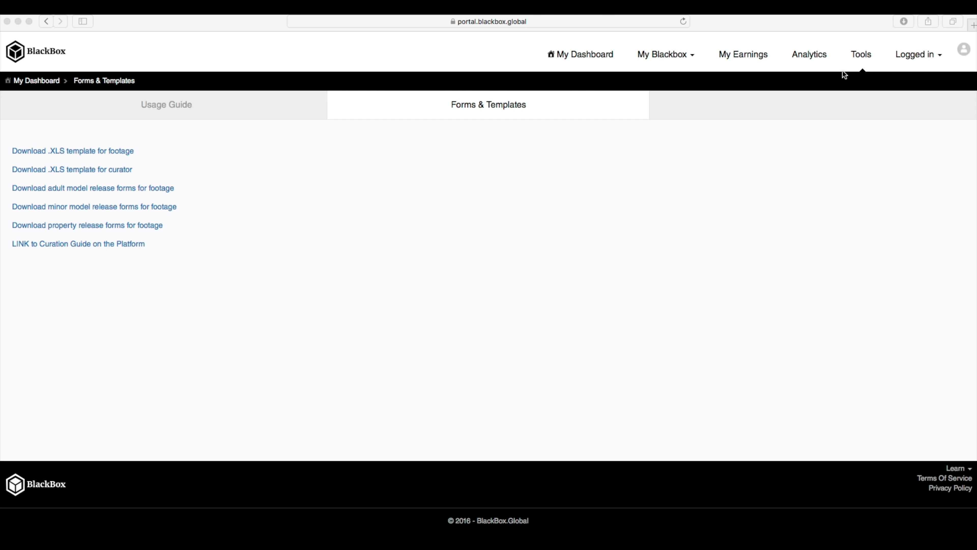
{"action": "left_click", "coordinate": [915, 58]}
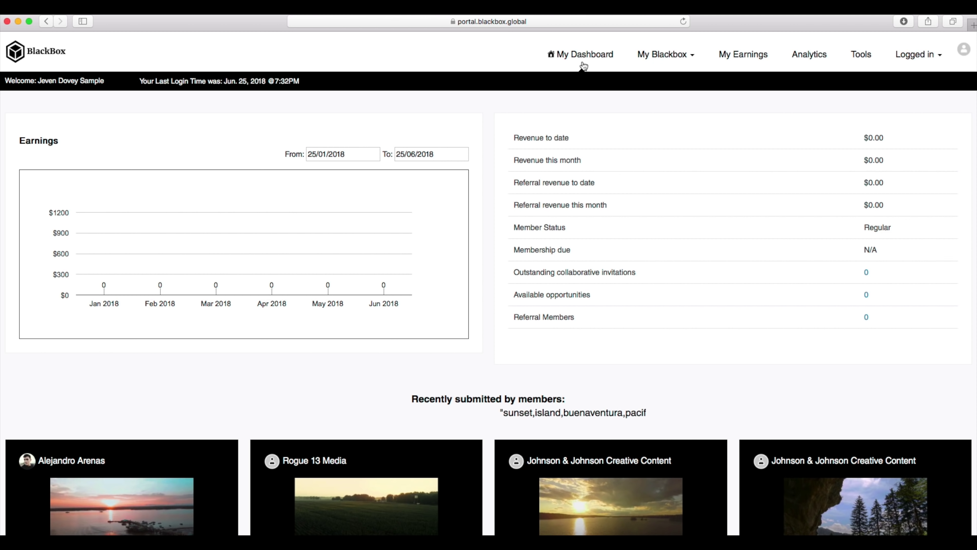
Choose My Blackbox > My Stock Footage to open the contribution page
{"action": "left_click", "coordinate": [656, 53]}
{"action": "left_click", "coordinate": [659, 79]}
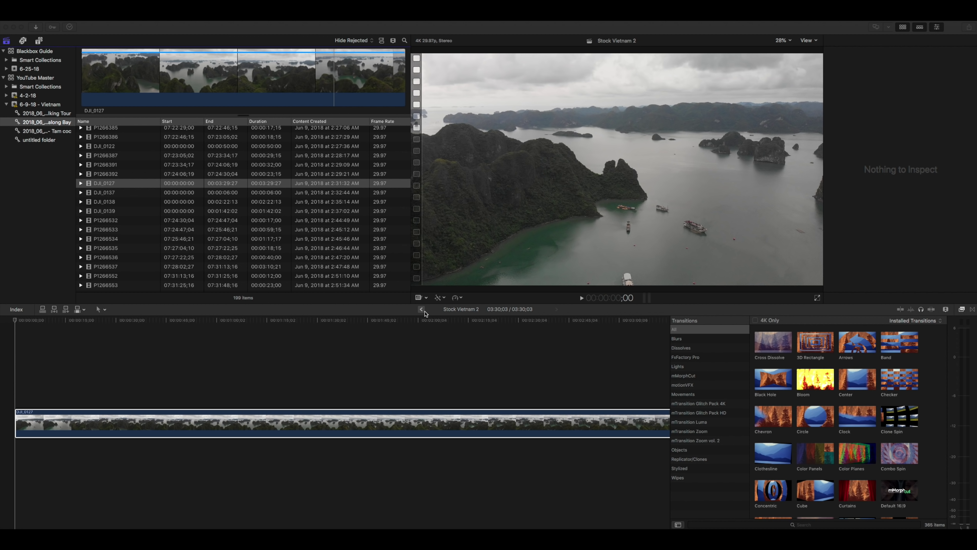
Switch the timeline to Stock Vietnam 1 and preview the P1266557 clip
{"action": "left_click", "coordinate": [421, 310]}
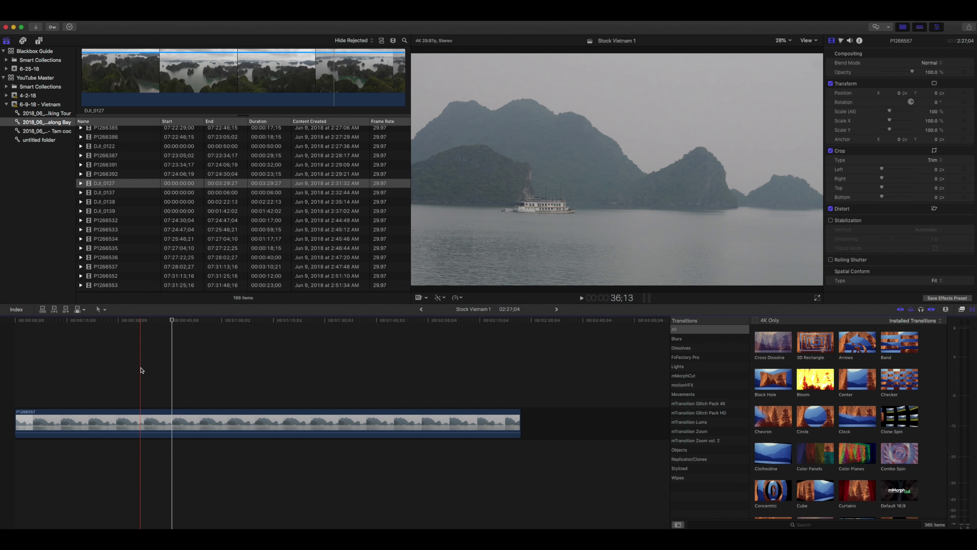
{"action": "key", "text": "space"}
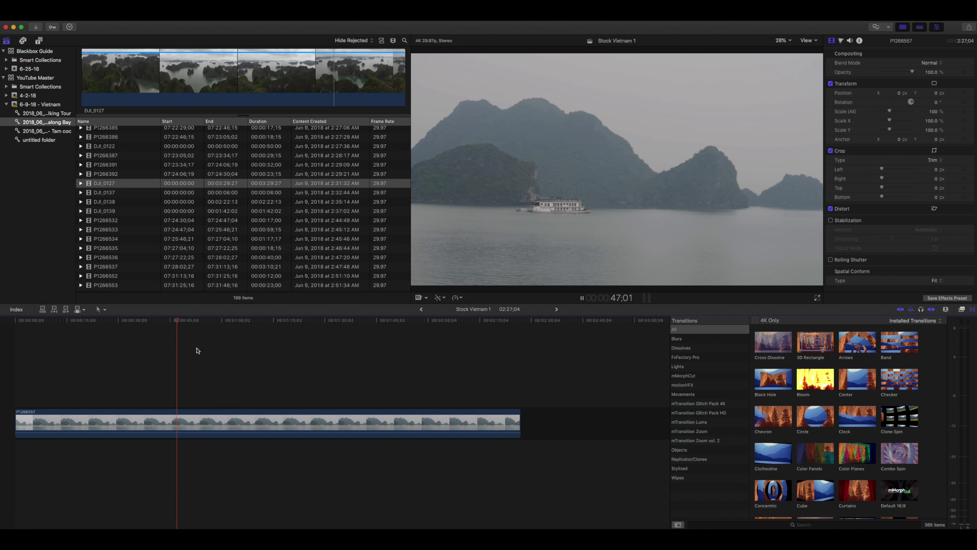
{"action": "key", "text": "space"}
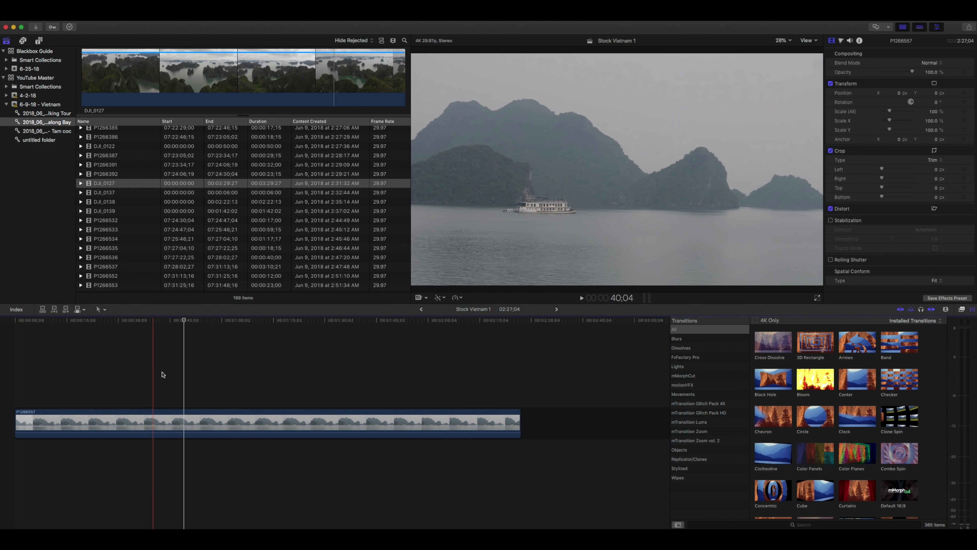
Blade P1266557 at two points and remove the excess, leaving a 45:19 clip
{"action": "left_click", "coordinate": [268, 385]}
{"action": "key", "text": "super+b"}
{"action": "left_click", "coordinate": [110, 320]}
{"action": "key", "text": "super+b"}
{"action": "left_click", "coordinate": [96, 413]}
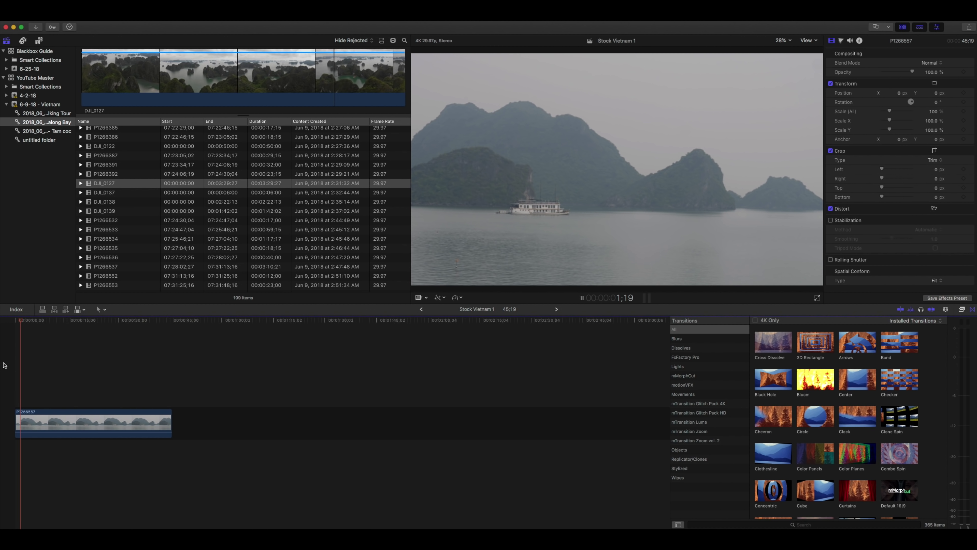
{"action": "key", "text": "space"}
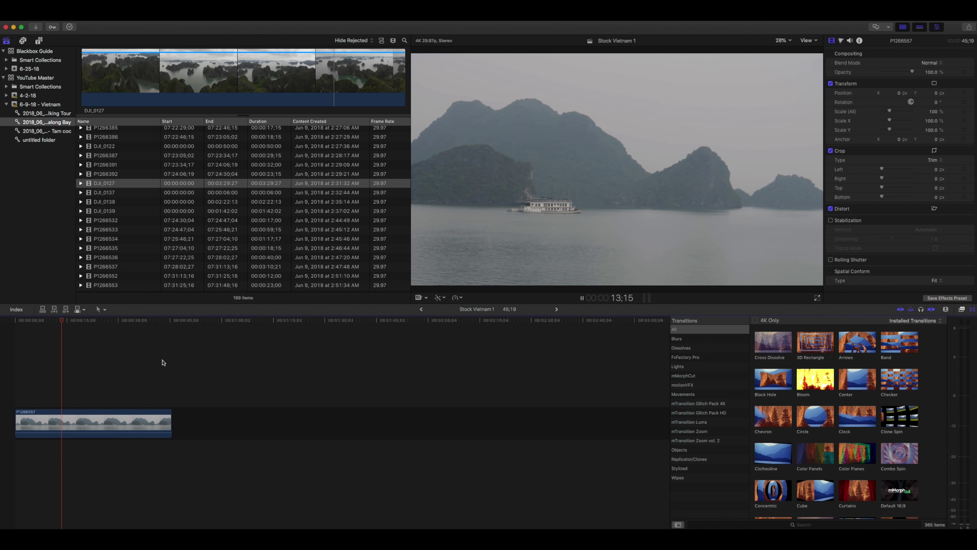
{"action": "key", "text": "space"}
{"action": "left_click", "coordinate": [71, 422]}
Open the Color Board and raise P1266557's Master saturation
{"action": "key", "text": "super+6"}
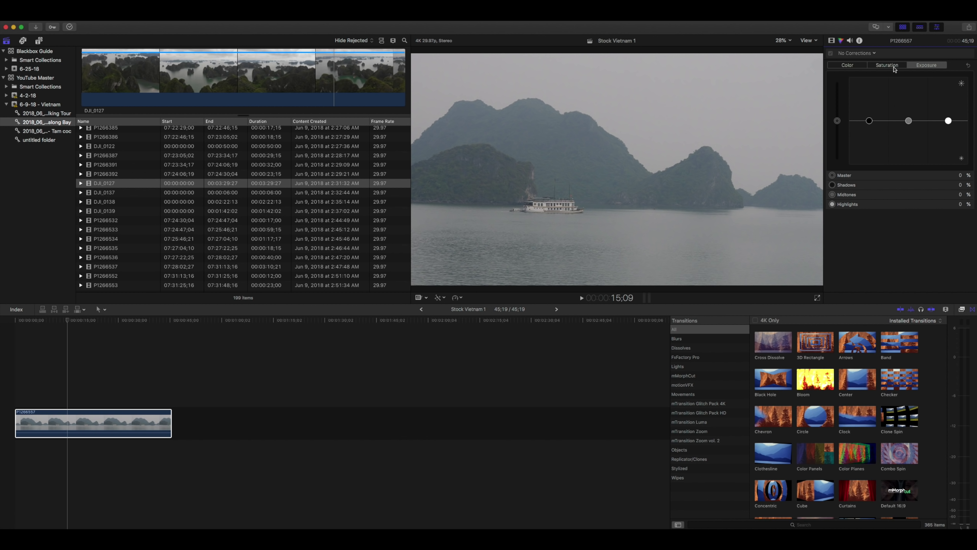
{"action": "left_click", "coordinate": [892, 67]}
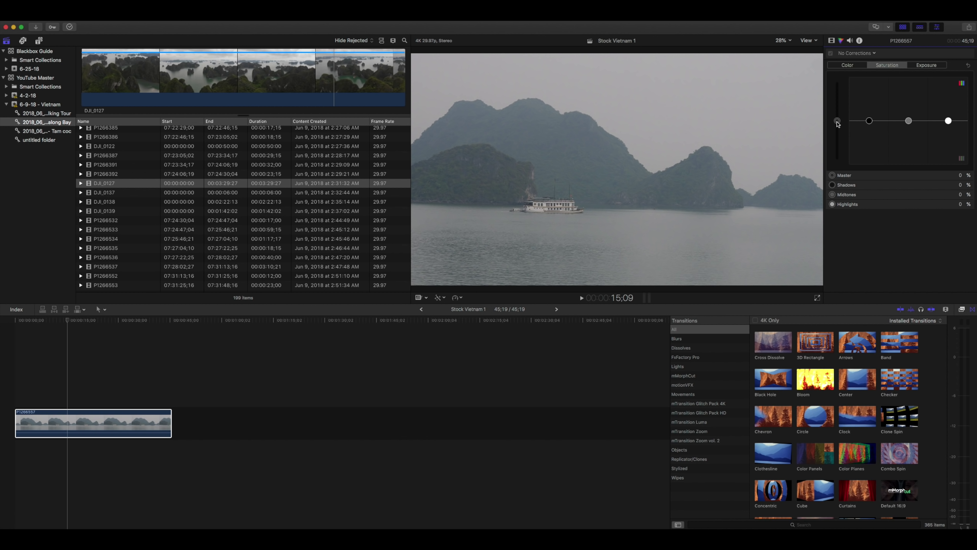
{"action": "left_click_drag", "start_coordinate": [836, 122], "coordinate": [841, 112]}
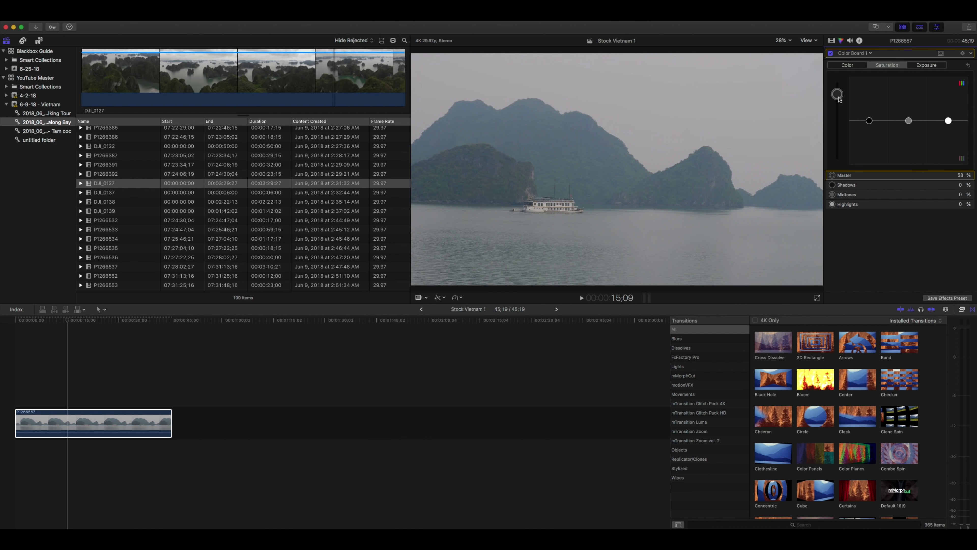
Set exposure Shadows -32%, Midtones -5%, Highlights 42%, then preview the grade
{"action": "left_click", "coordinate": [925, 65]}
{"action": "left_click", "coordinate": [870, 121]}
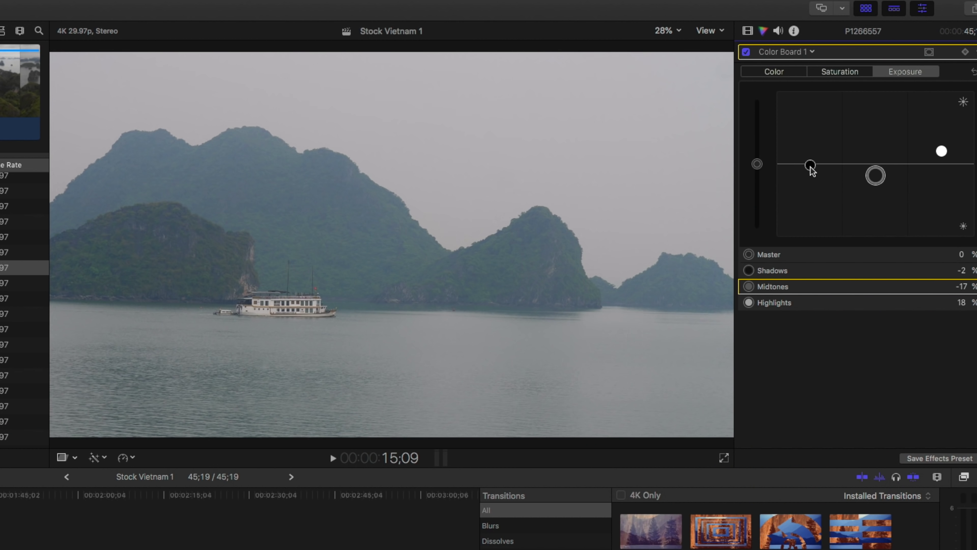
{"action": "left_click", "coordinate": [837, 101]}
{"action": "left_click", "coordinate": [926, 64]}
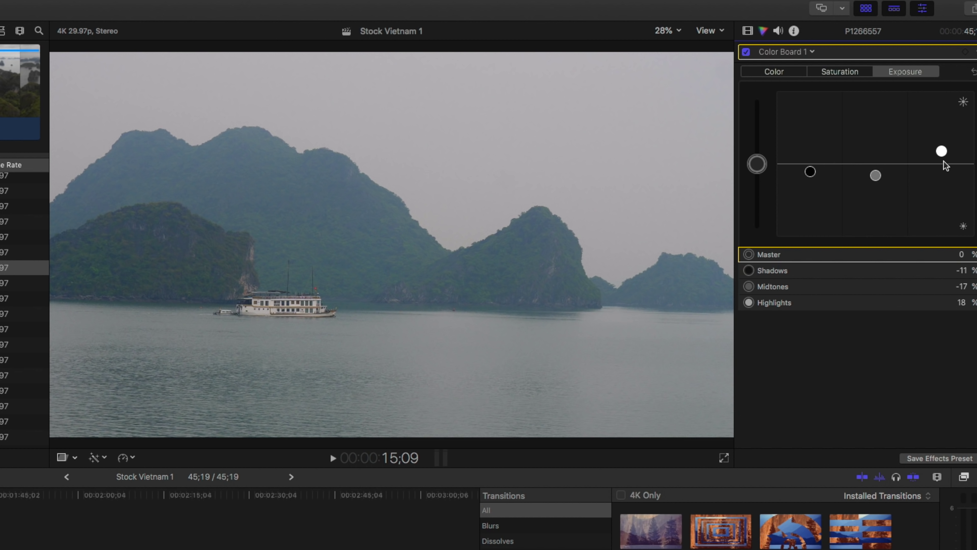
{"action": "left_click_drag", "start_coordinate": [942, 152], "coordinate": [947, 129]}
{"action": "mouse_move", "coordinate": [873, 178]}
{"action": "left_mouse_down"}
{"action": "mouse_move", "coordinate": [875, 163]}
{"action": "mouse_move", "coordinate": [875, 173]}
{"action": "left_mouse_up"}
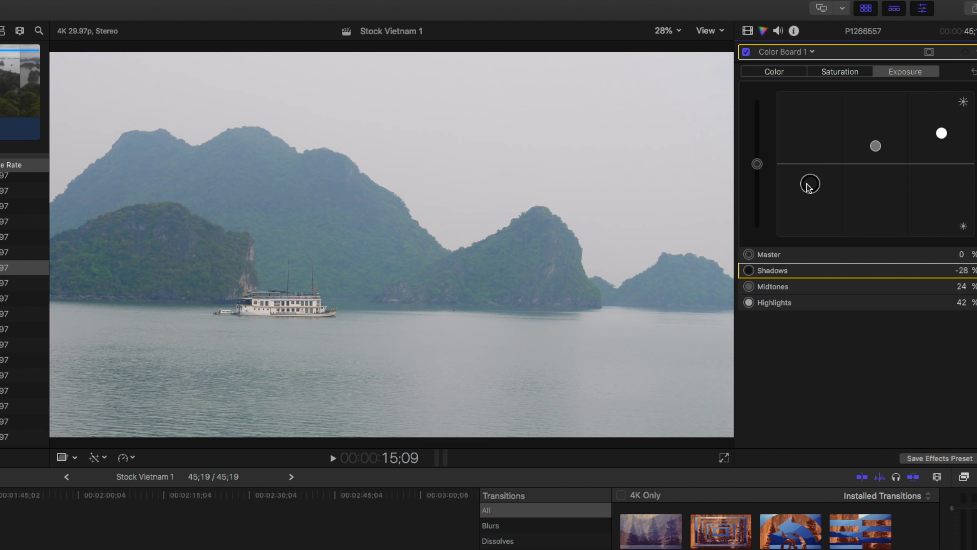
{"action": "left_click_drag", "start_coordinate": [809, 187], "coordinate": [810, 189]}
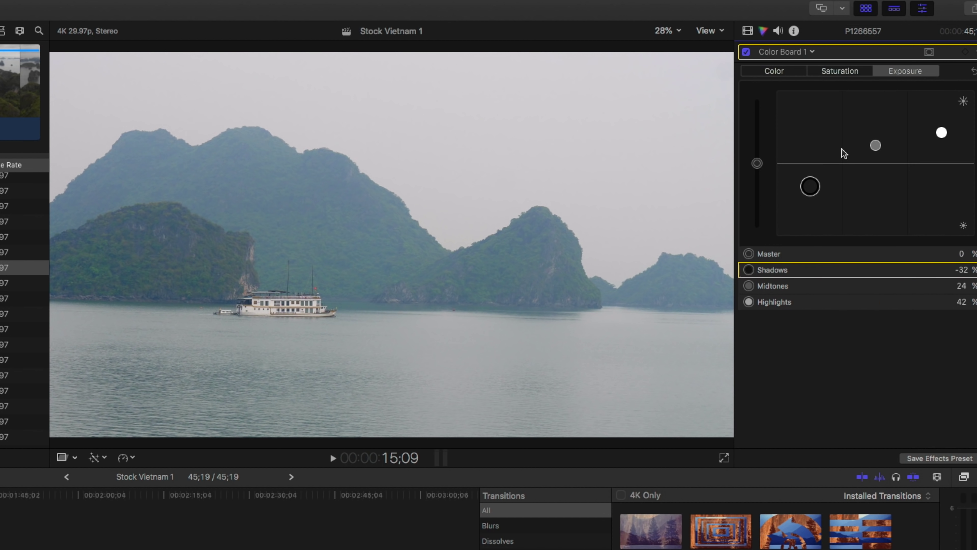
{"action": "left_click_drag", "start_coordinate": [874, 146], "coordinate": [866, 170]}
{"action": "left_click", "coordinate": [810, 188]}
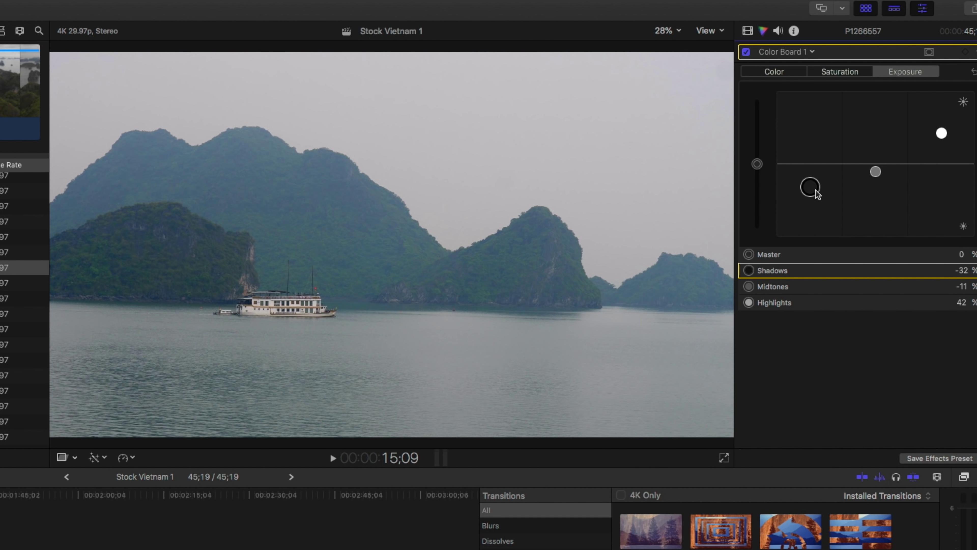
{"action": "left_click", "coordinate": [875, 167]}
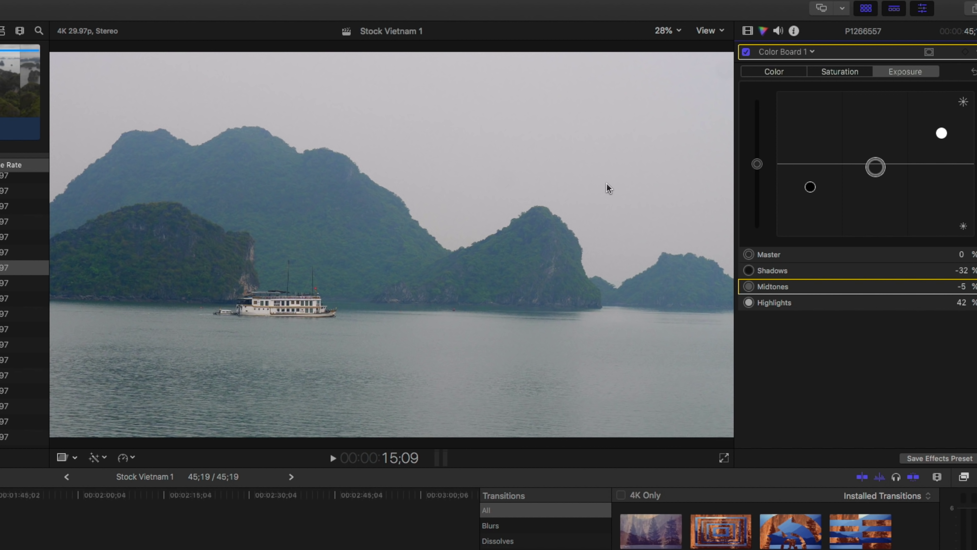
{"action": "left_click", "coordinate": [331, 456]}
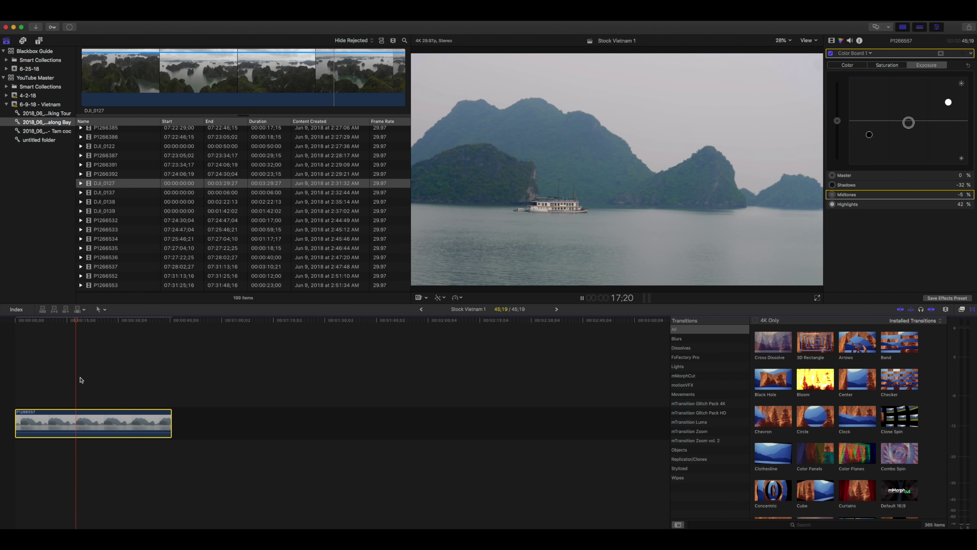
Retime P1266557 to 200% with Cmd-R, then bring up Stock Vietnam 2's DJI_0127 clip
{"action": "key", "text": "space"}
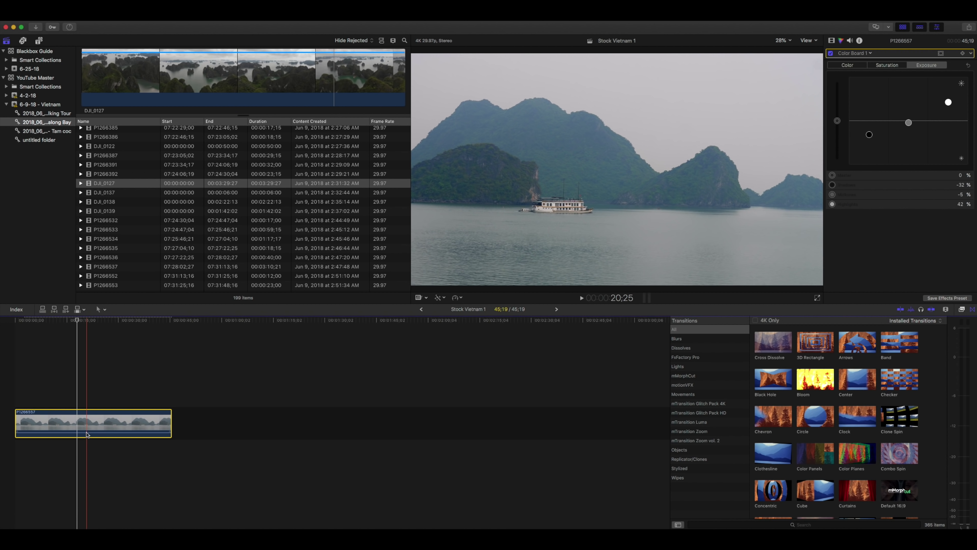
{"action": "right_click", "coordinate": [85, 423]}
{"action": "left_click", "coordinate": [91, 413]}
{"action": "key", "text": "super+r"}
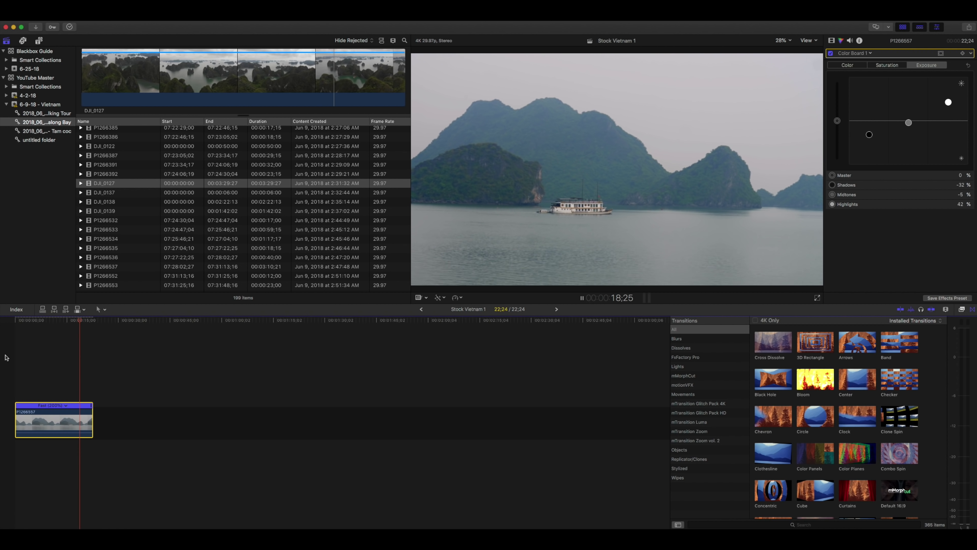
{"action": "key", "text": "space"}
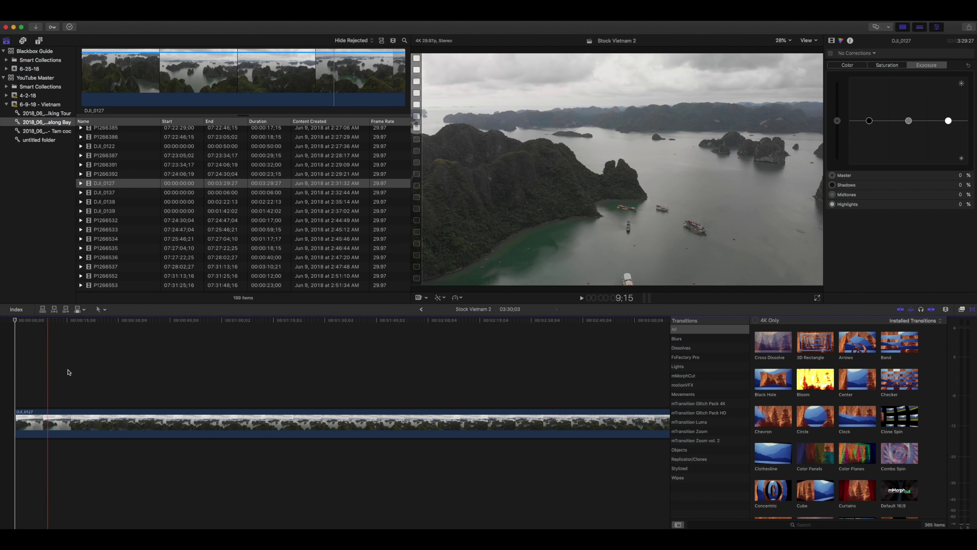
{"action": "scroll", "coordinate": [406, 393], "scroll_direction": "right", "scroll_amount": 3}
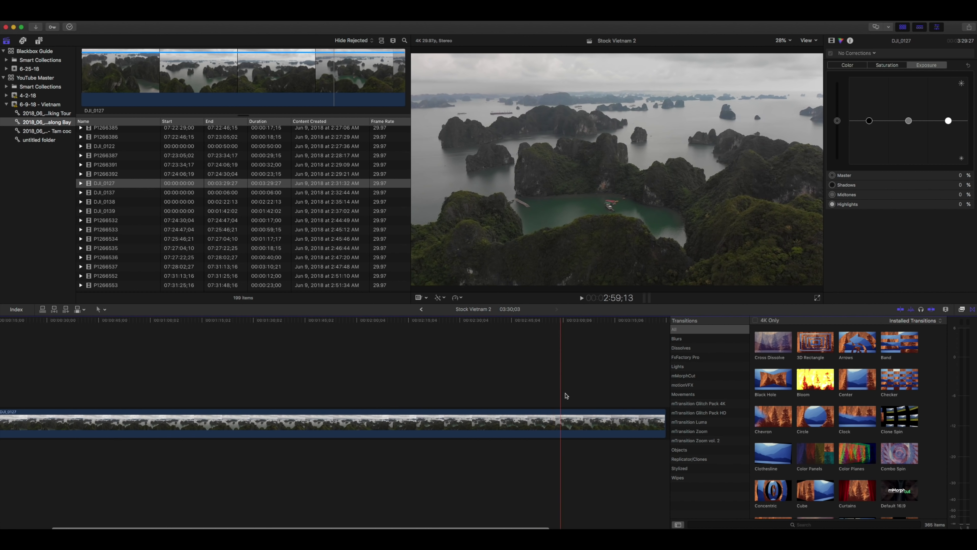
Play DJI_0127 from the timeline start and split it at two cut points
{"action": "scroll", "coordinate": [592, 395], "scroll_direction": "right", "scroll_amount": 3}
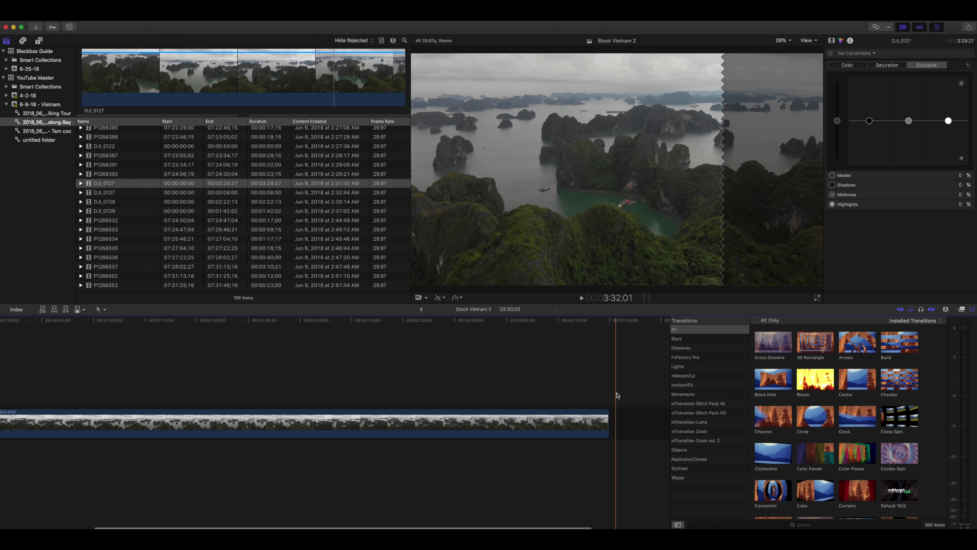
{"action": "scroll", "coordinate": [69, 382], "scroll_direction": "left", "scroll_amount": 6}
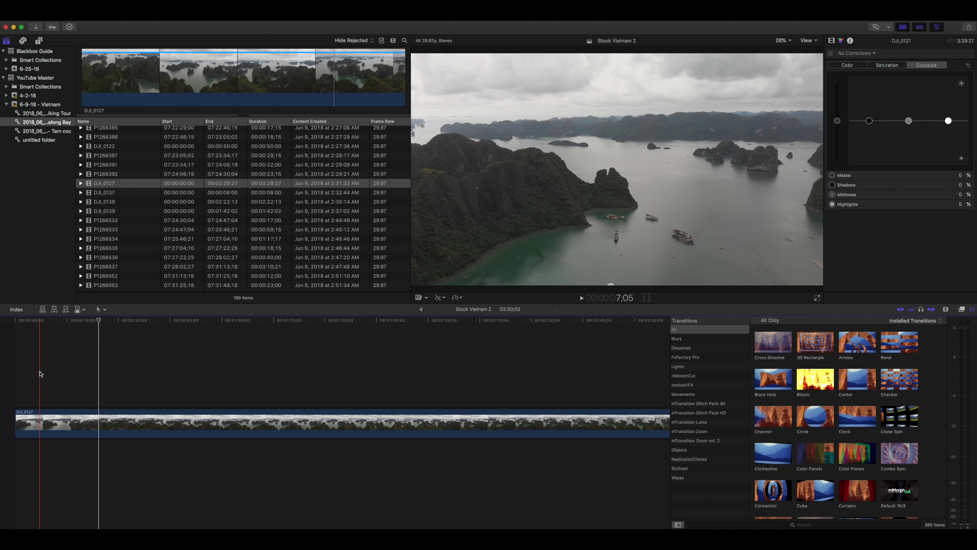
{"action": "left_click", "coordinate": [16, 371]}
{"action": "key", "text": "space"}
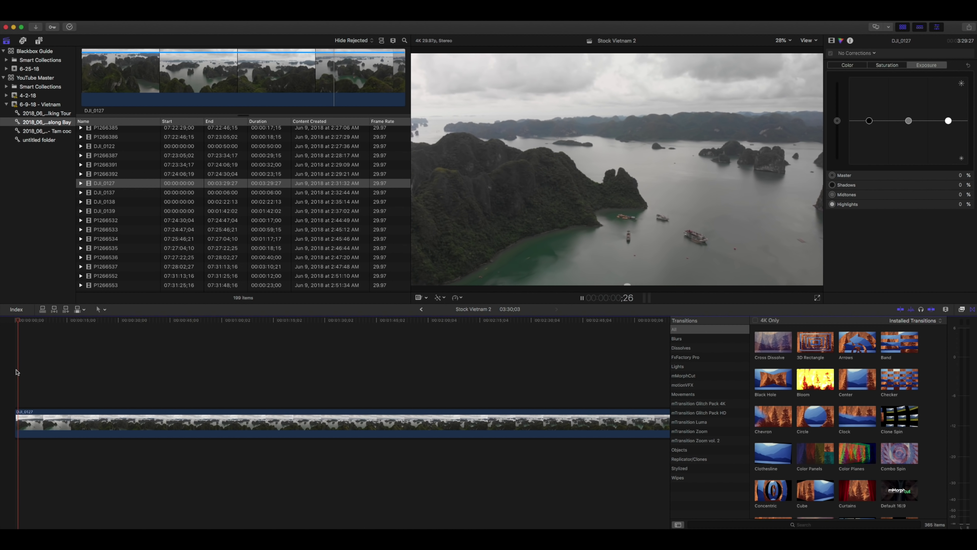
{"action": "key", "text": "space"}
{"action": "key", "text": "super+b"}
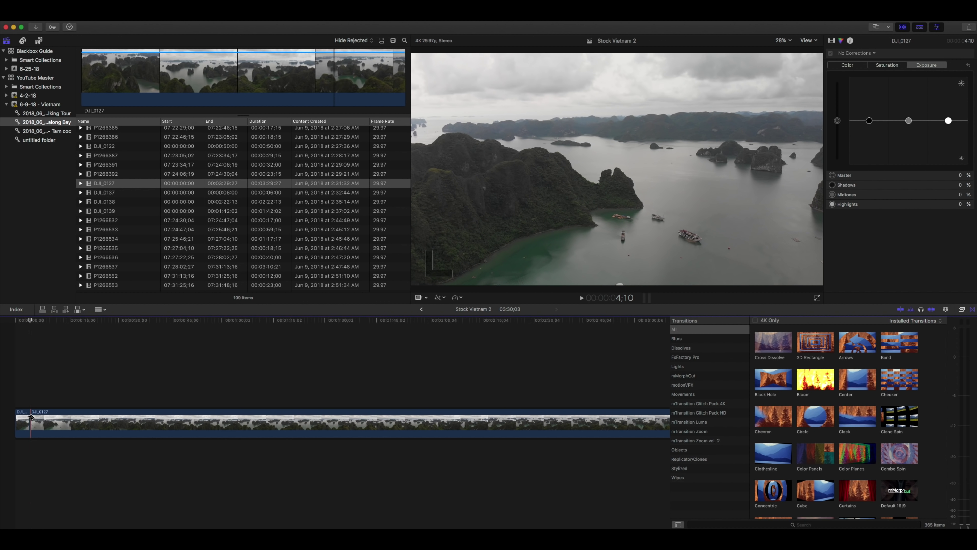
{"action": "key", "text": "space"}
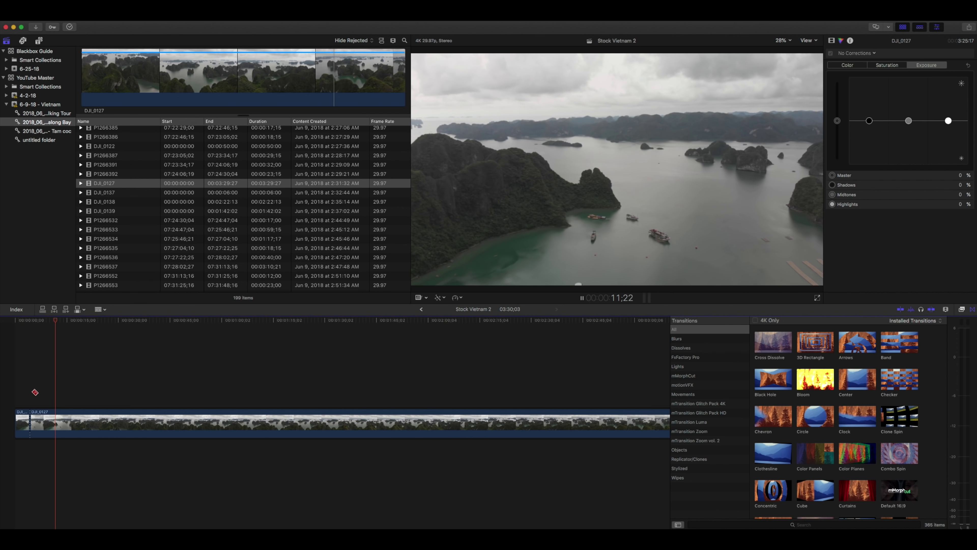
{"action": "key", "text": "space"}
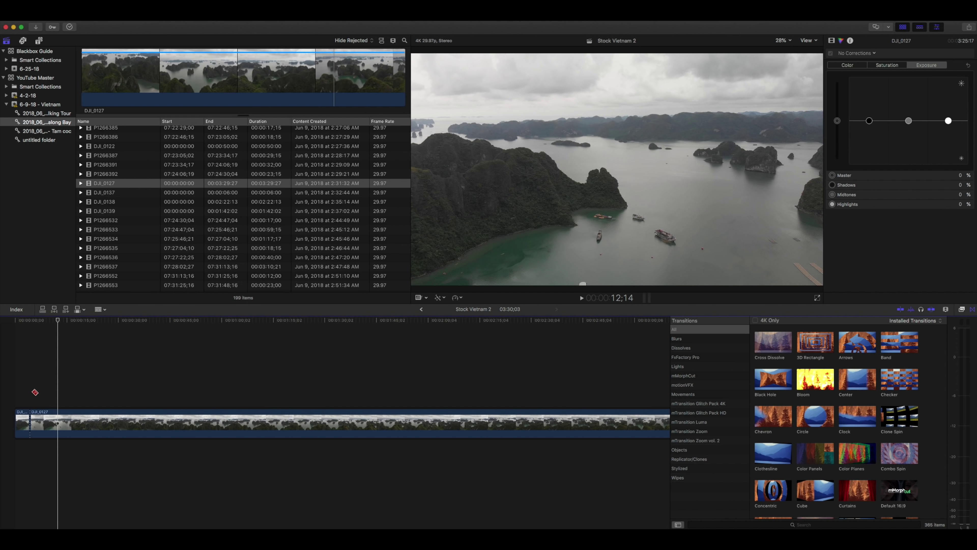
{"action": "key", "text": "j"}
{"action": "key", "text": "k"}
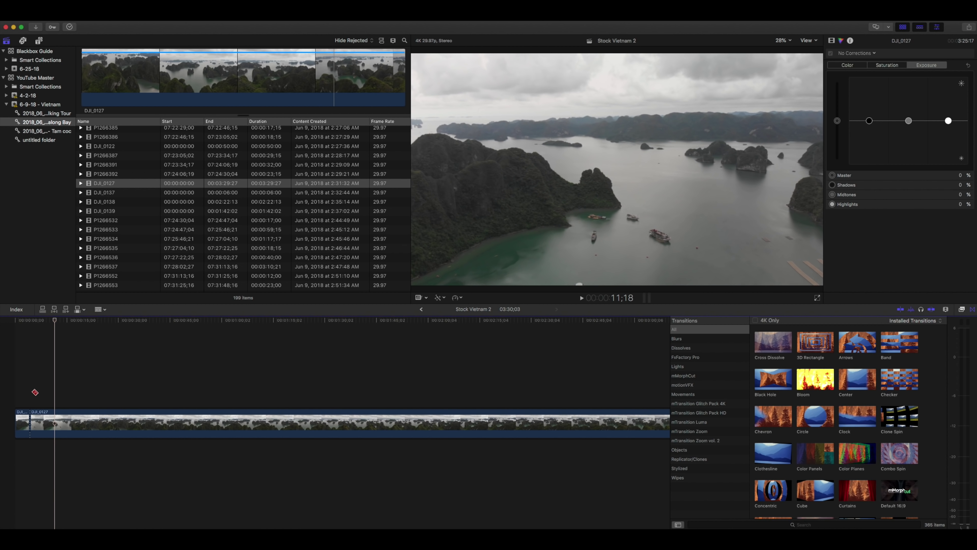
{"action": "left_click", "coordinate": [55, 421]}
Delete the opening piece and the long remainder, leaving a 07:08 DJI_0127 section
{"action": "key", "text": "a"}
{"action": "left_click", "coordinate": [24, 414]}
{"action": "key", "text": "Delete"}
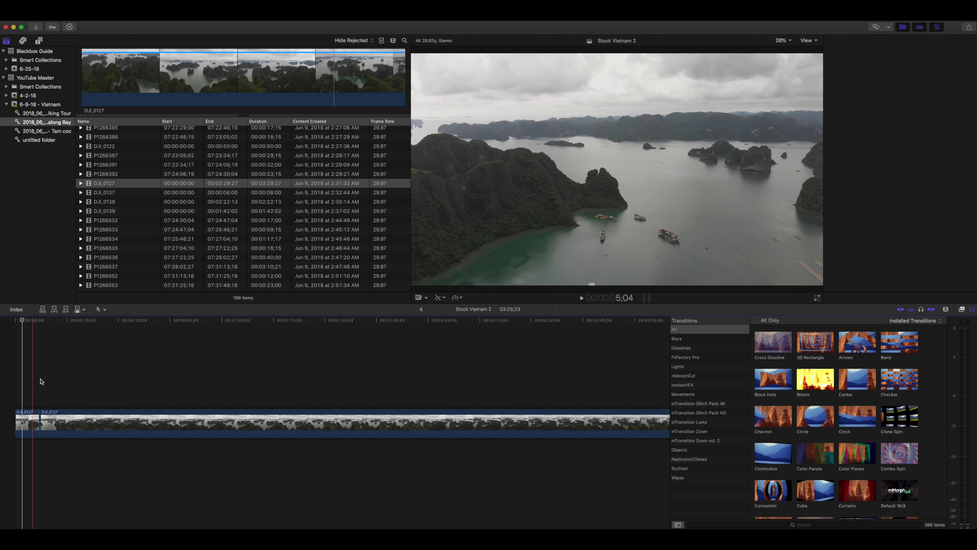
{"action": "left_click_drag", "start_coordinate": [99, 378], "coordinate": [119, 472]}
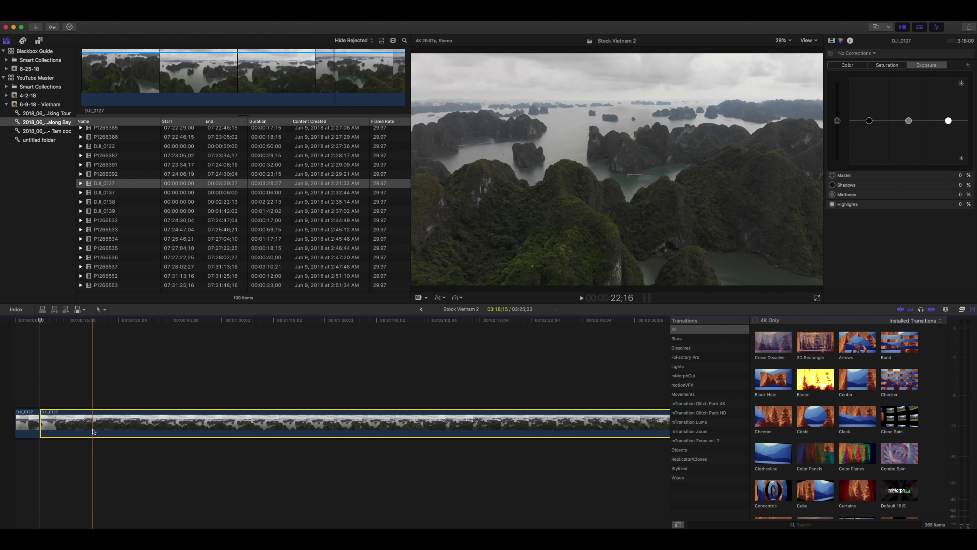
{"action": "key", "text": "Delete"}
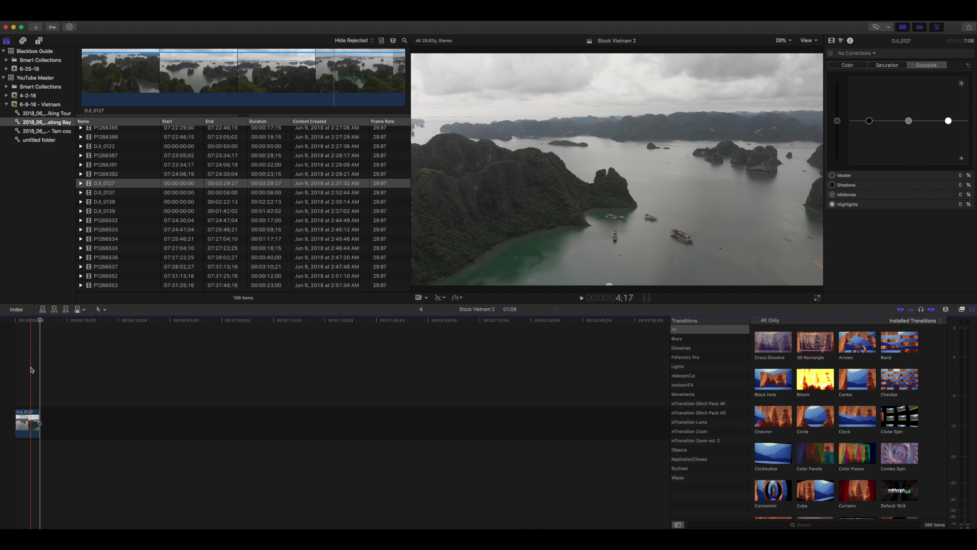
Select the remaining 7-second DJI_0127 clip and raise its overall Color Board saturation
{"action": "key", "text": "c"}
{"action": "left_click", "coordinate": [884, 67]}
{"action": "left_click_drag", "start_coordinate": [839, 122], "coordinate": [833, 101]}
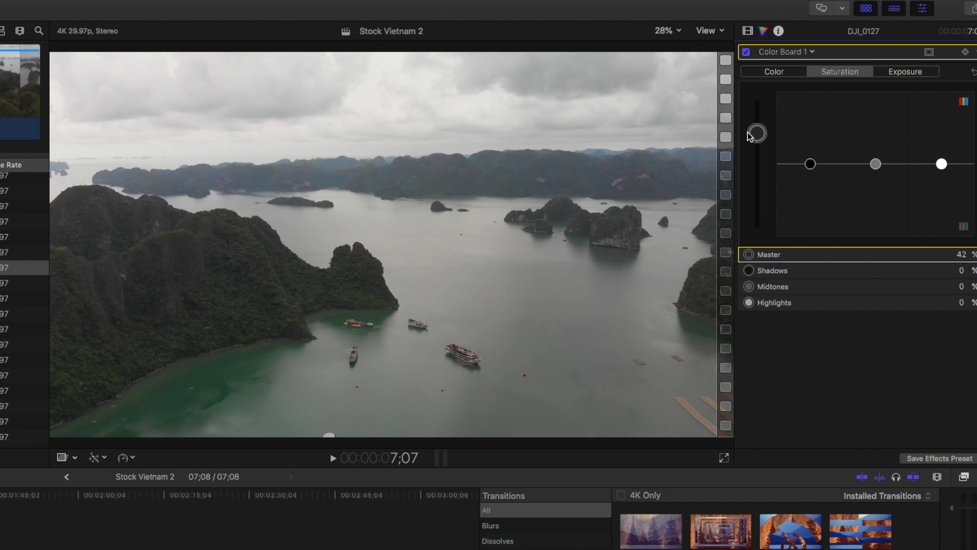
Adjust the Color Board exposure pucks for the midtones, highlights and shadows
{"action": "left_click", "coordinate": [905, 71]}
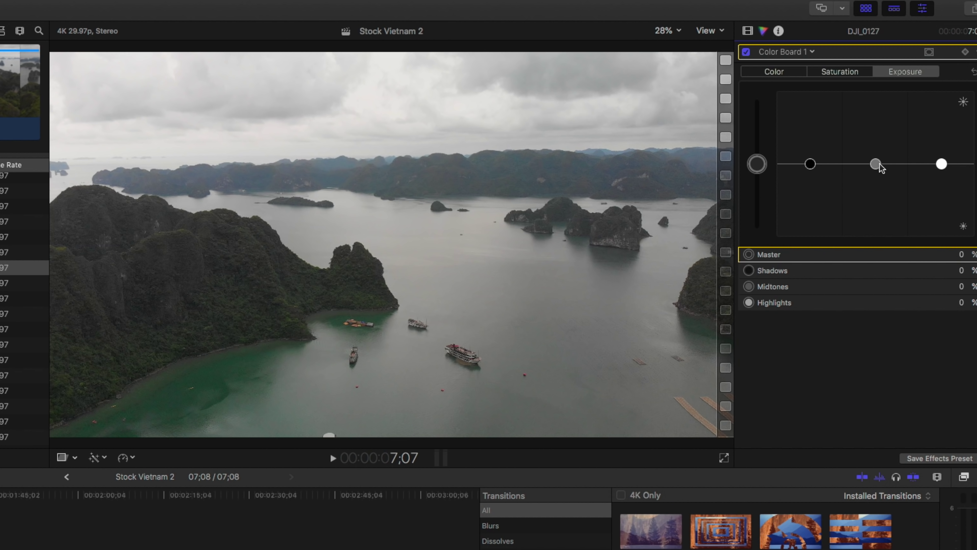
{"action": "left_click_drag", "start_coordinate": [877, 164], "coordinate": [876, 172]}
{"action": "mouse_move", "coordinate": [941, 164]}
{"action": "left_mouse_down"}
{"action": "mouse_move", "coordinate": [941, 151]}
{"action": "mouse_move", "coordinate": [940, 163]}
{"action": "left_mouse_up"}
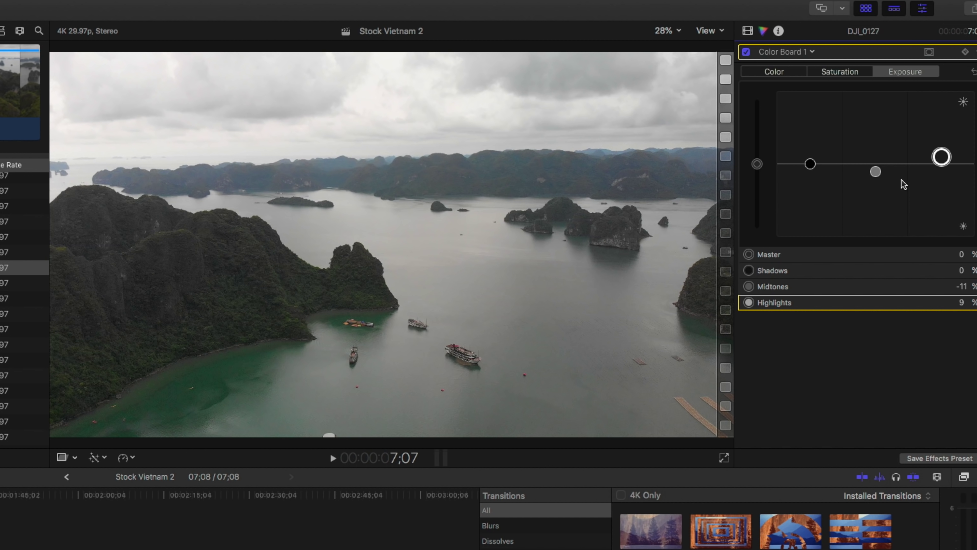
{"action": "mouse_move", "coordinate": [942, 157]}
{"action": "left_mouse_down"}
{"action": "mouse_move", "coordinate": [942, 185]}
{"action": "mouse_move", "coordinate": [942, 133]}
{"action": "mouse_move", "coordinate": [939, 157]}
{"action": "left_mouse_up"}
{"action": "left_click_drag", "start_coordinate": [870, 175], "coordinate": [875, 162]}
{"action": "left_click_drag", "start_coordinate": [810, 164], "coordinate": [806, 177]}
{"action": "left_click_drag", "start_coordinate": [876, 165], "coordinate": [876, 163]}
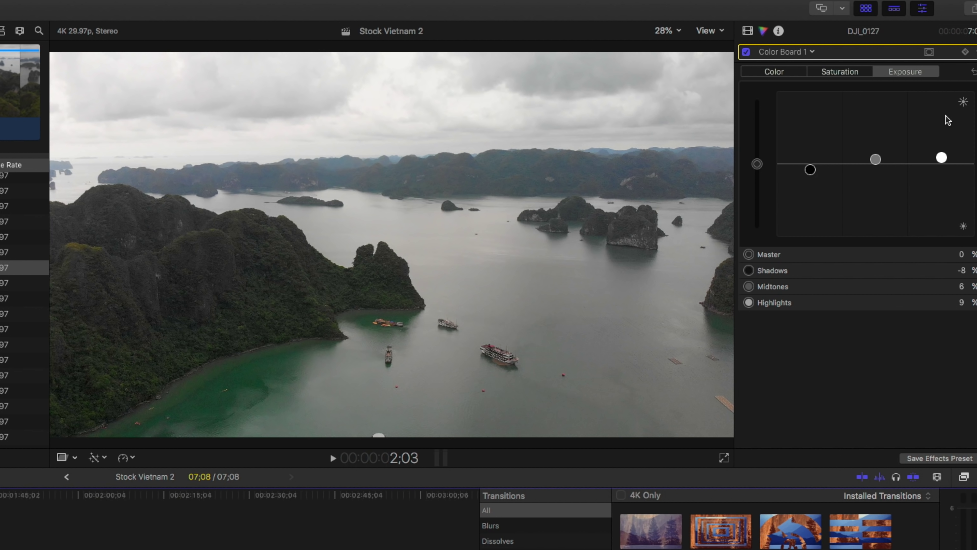
Re-enable Color Board 1 with its Master 57% saturation boost and return to the clip start
{"action": "left_click", "coordinate": [842, 72]}
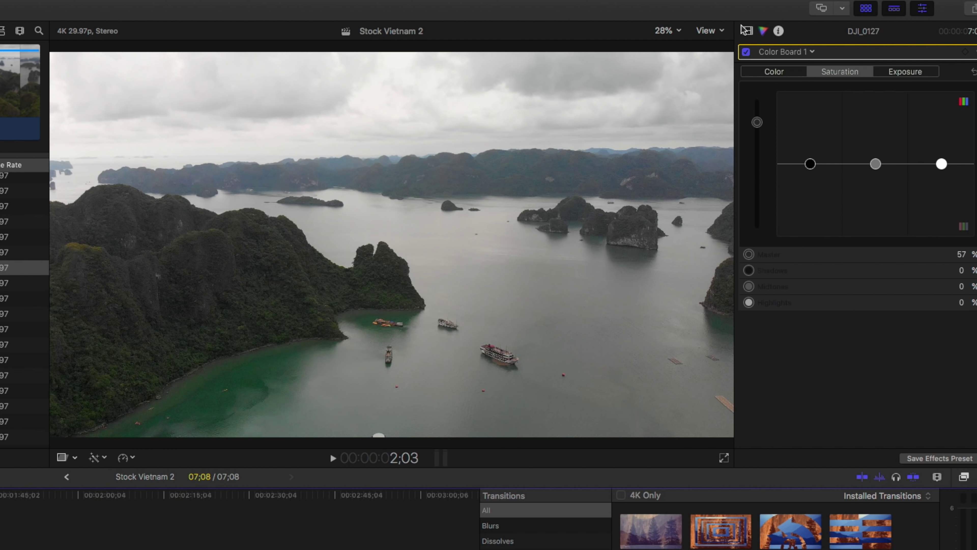
{"action": "left_click", "coordinate": [748, 31]}
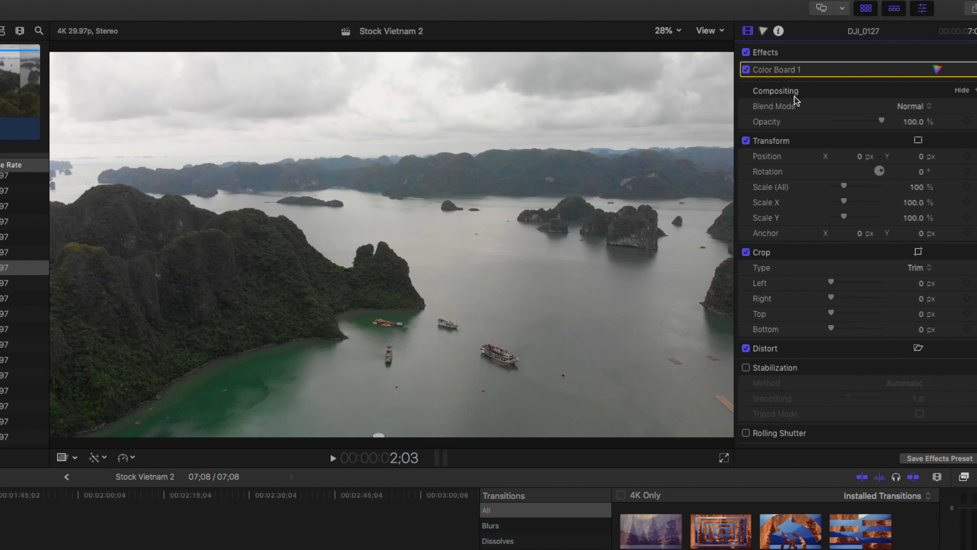
{"action": "left_click", "coordinate": [938, 69]}
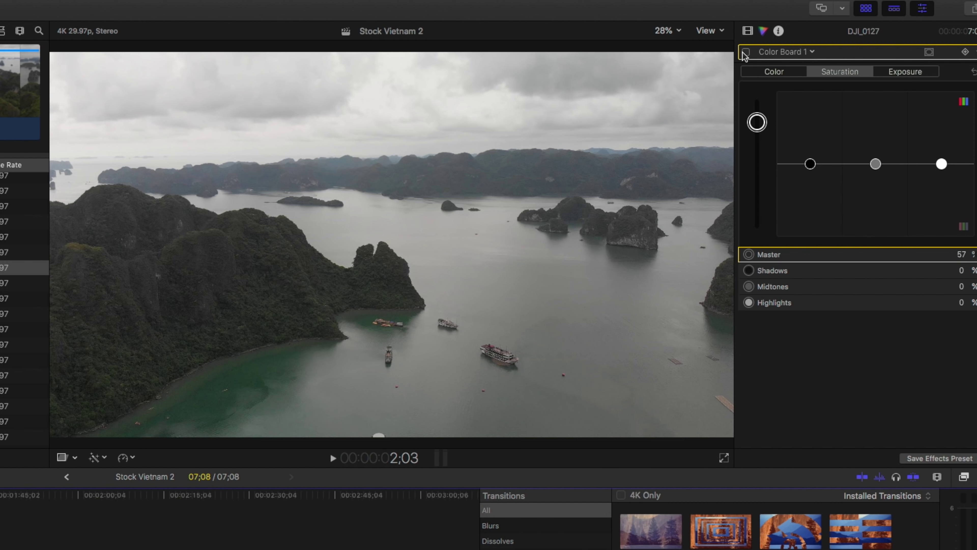
{"action": "left_click", "coordinate": [745, 52]}
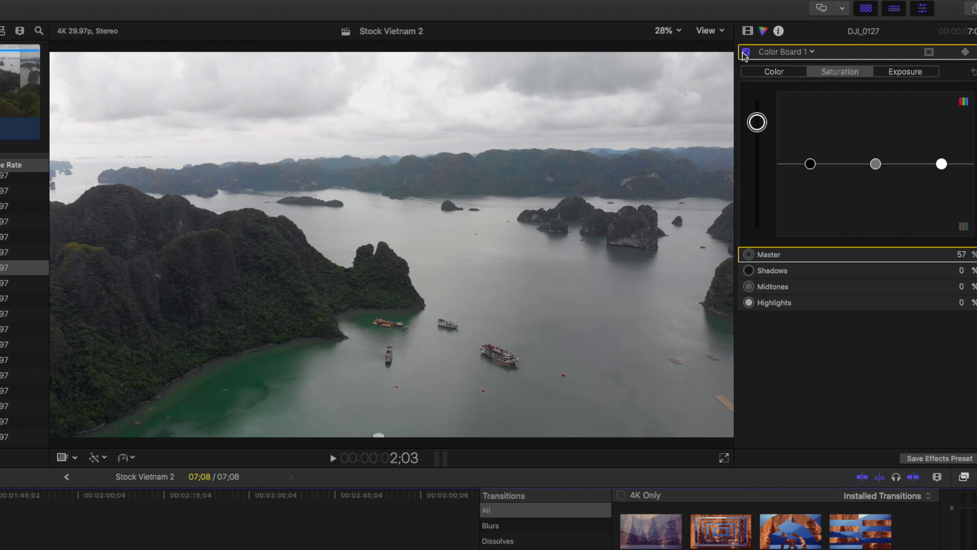
{"action": "key", "text": "Home"}
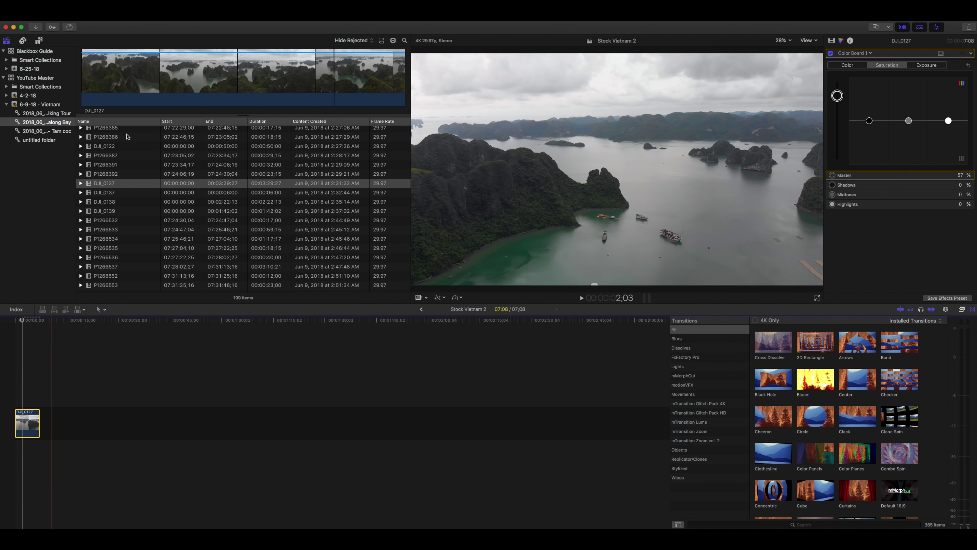
Play back the original DJI_0127 footage to compare it with the graded Stock Vietnam 2 clip, then open the File menu
{"action": "left_click", "coordinate": [96, 72]}
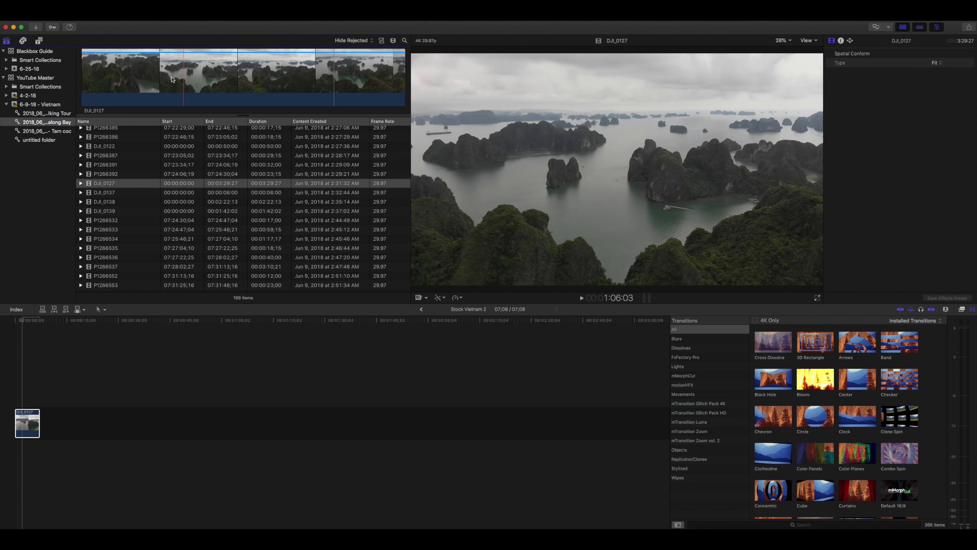
{"action": "left_click", "coordinate": [66, 334]}
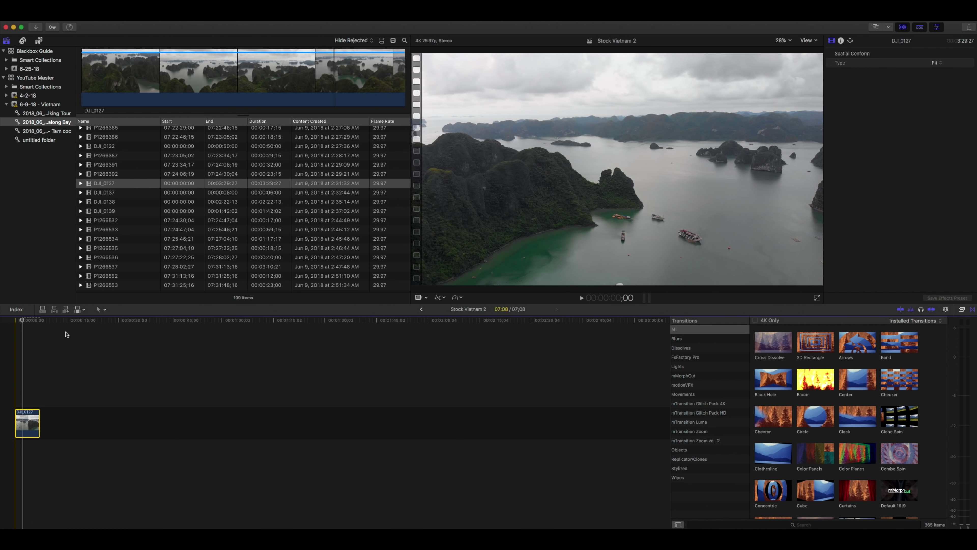
{"action": "key", "text": "super+6"}
{"action": "left_click", "coordinate": [121, 81]}
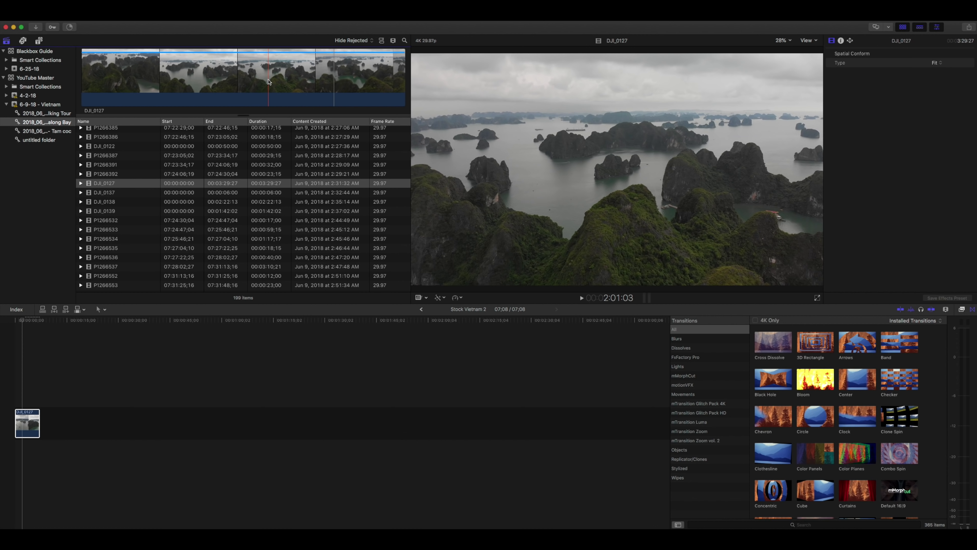
{"action": "key", "text": "space"}
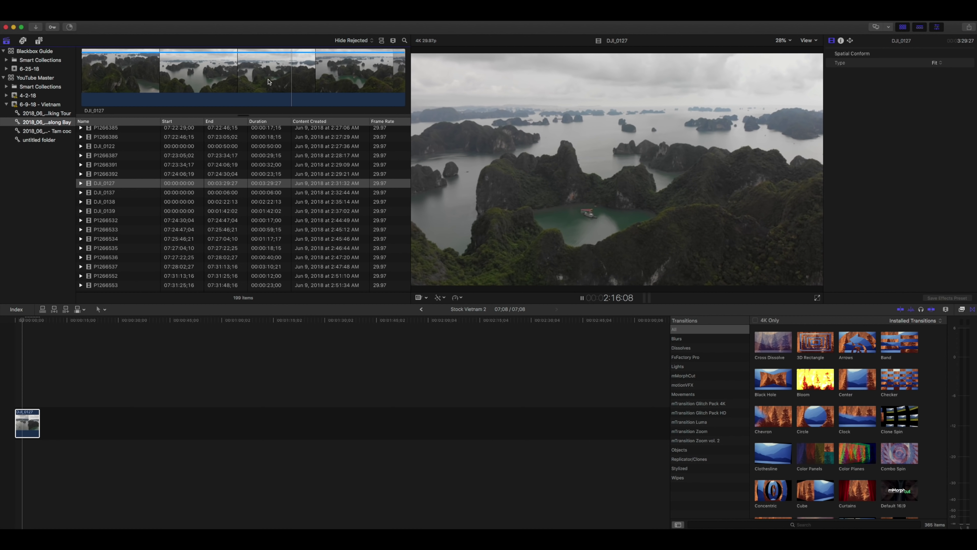
{"action": "left_click", "coordinate": [27, 368]}
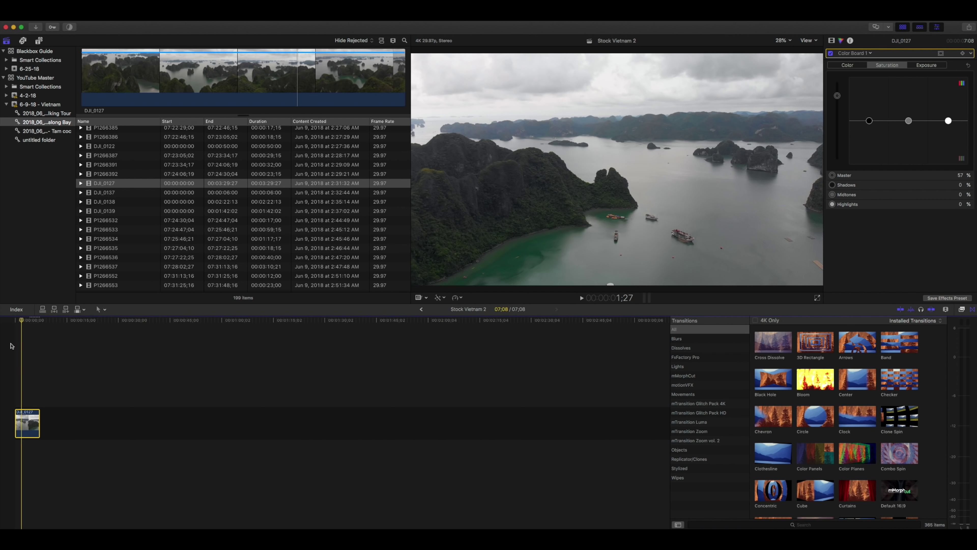
{"action": "left_click", "coordinate": [60, 16]}
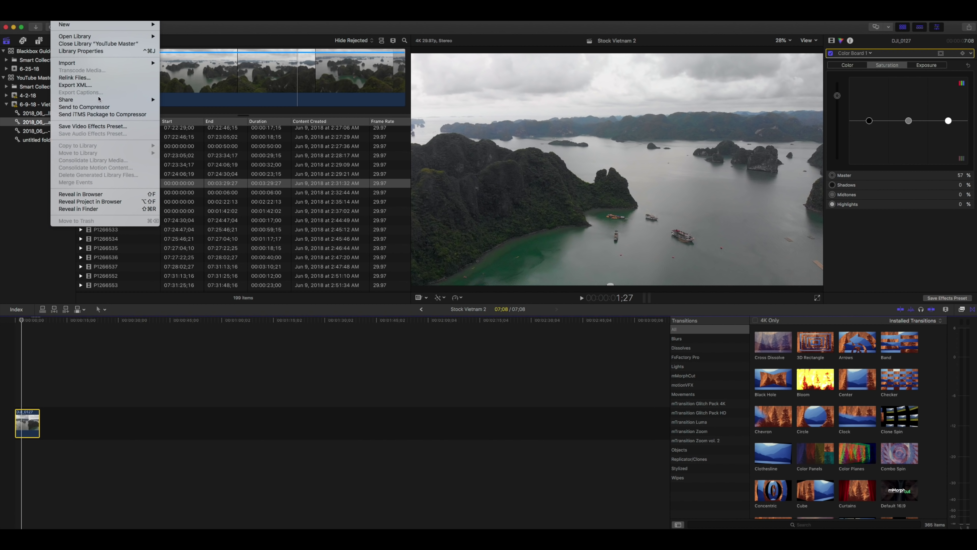
Start a Master File export of Stock Vietnam 2 with the video codec set to Apple ProRes 422 HQ
{"action": "mouse_move", "coordinate": [83, 100]}
{"action": "left_click", "coordinate": [192, 100]}
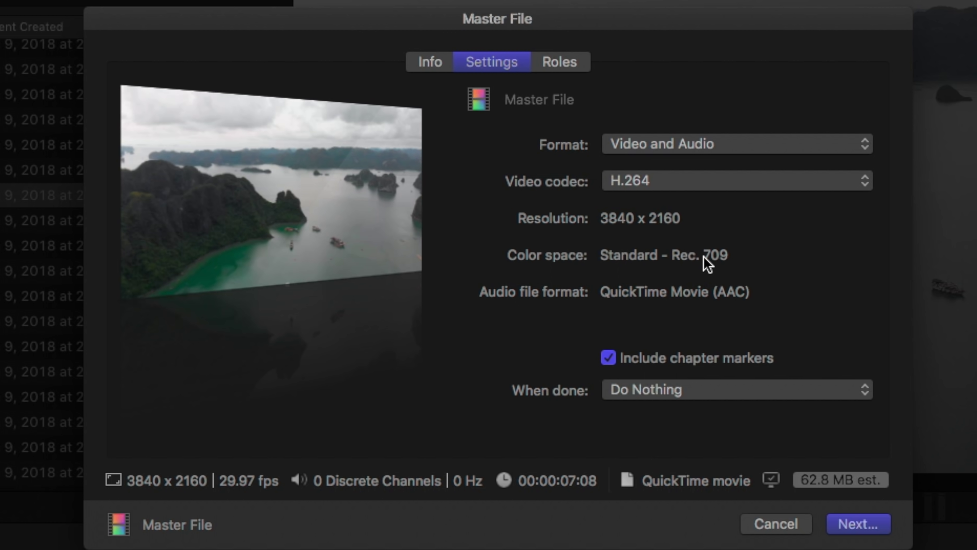
{"action": "left_click", "coordinate": [712, 181]}
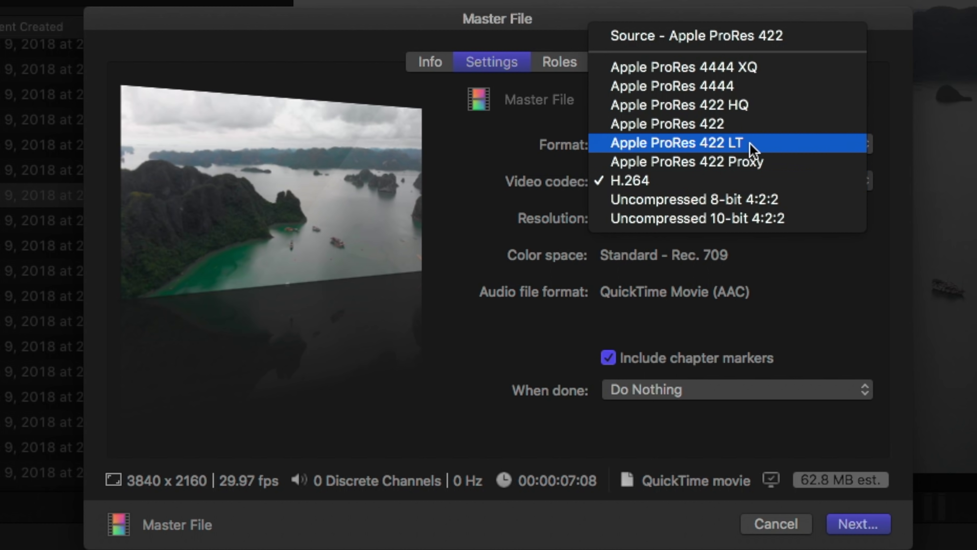
{"action": "left_click", "coordinate": [769, 130]}
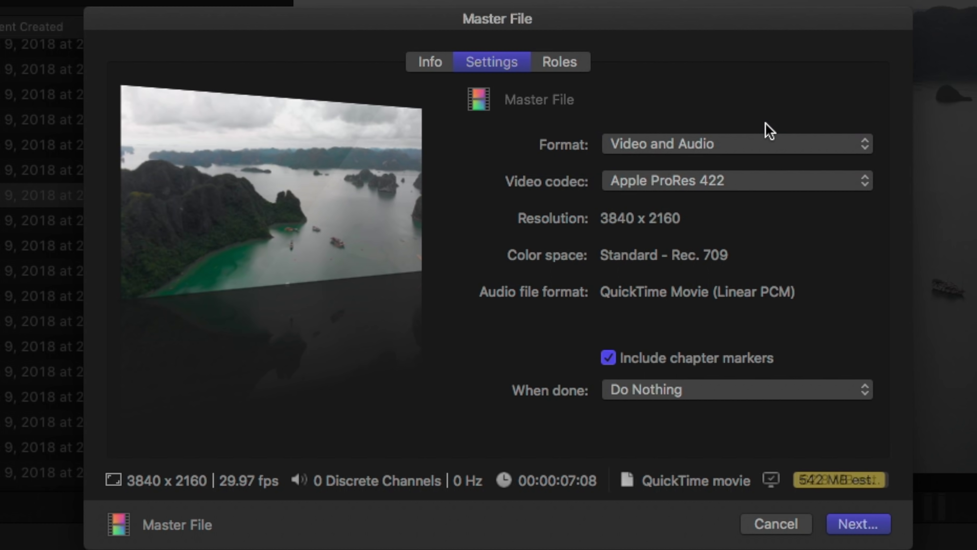
{"action": "left_click", "coordinate": [717, 177]}
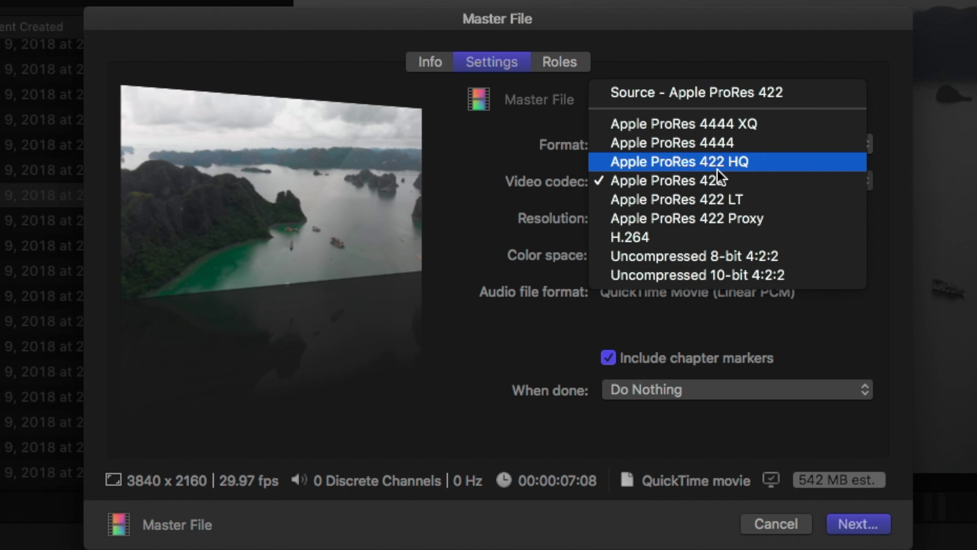
{"action": "left_click", "coordinate": [775, 169]}
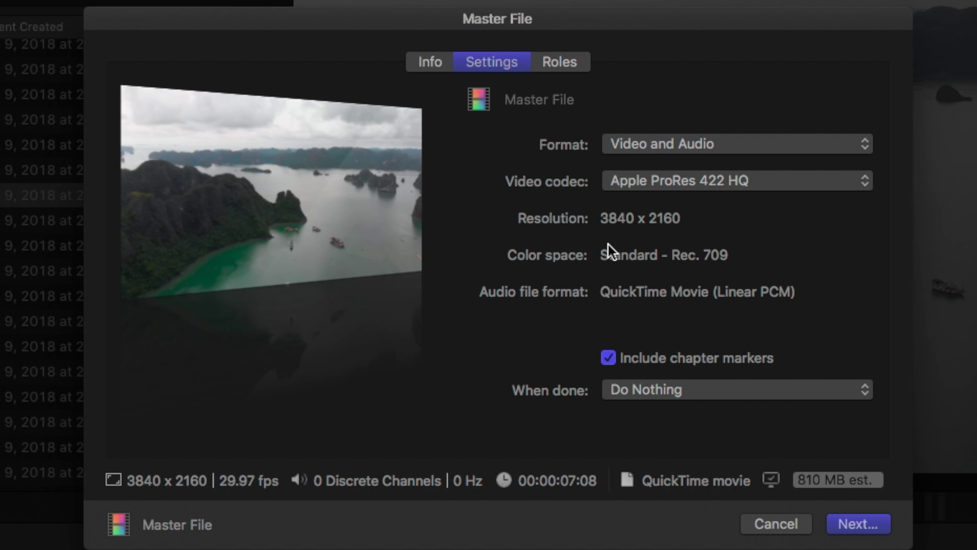
{"action": "left_click", "coordinate": [709, 187]}
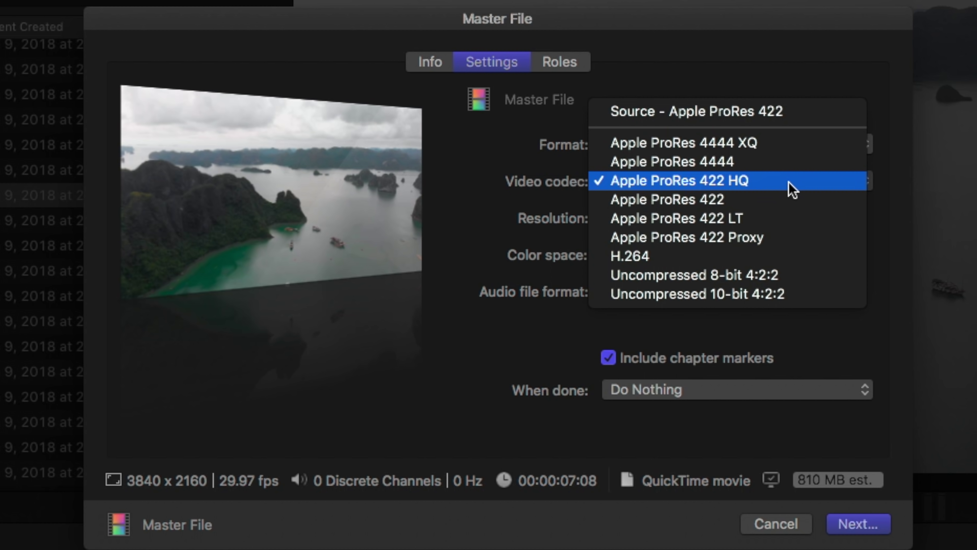
{"action": "left_click", "coordinate": [732, 259]}
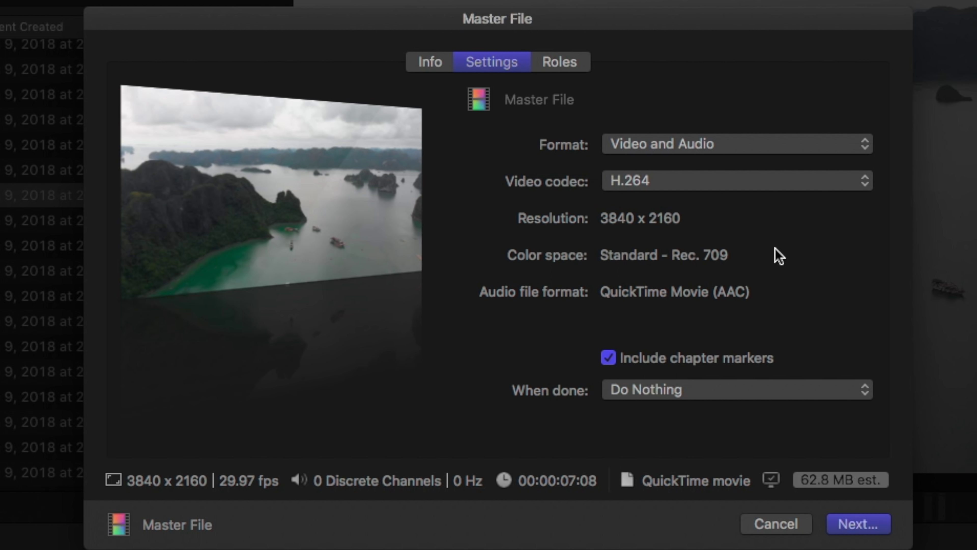
{"action": "left_click", "coordinate": [773, 185]}
{"action": "left_click", "coordinate": [785, 104]}
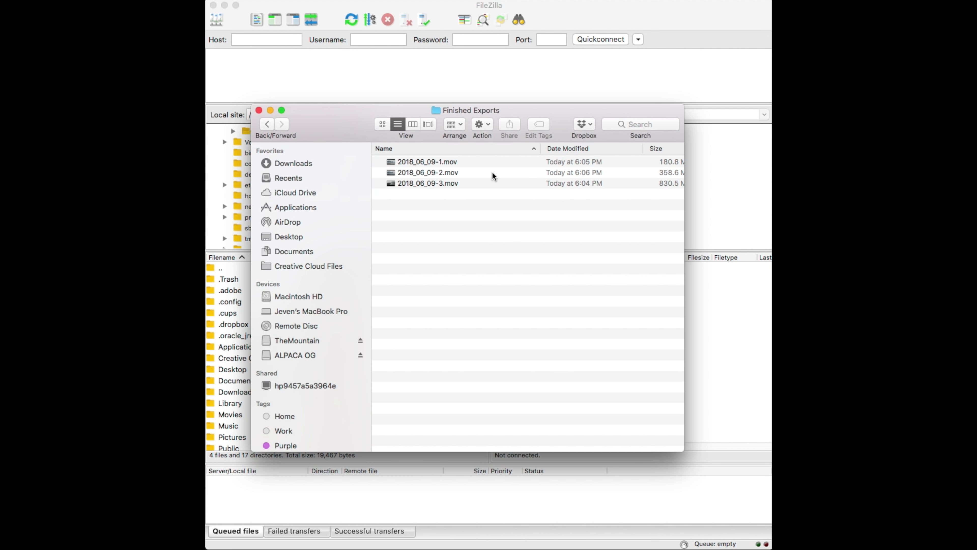
Select 2018_06_09-1.mov in Finished Exports, then bring FileZilla back to the front
{"action": "left_click", "coordinate": [411, 164]}
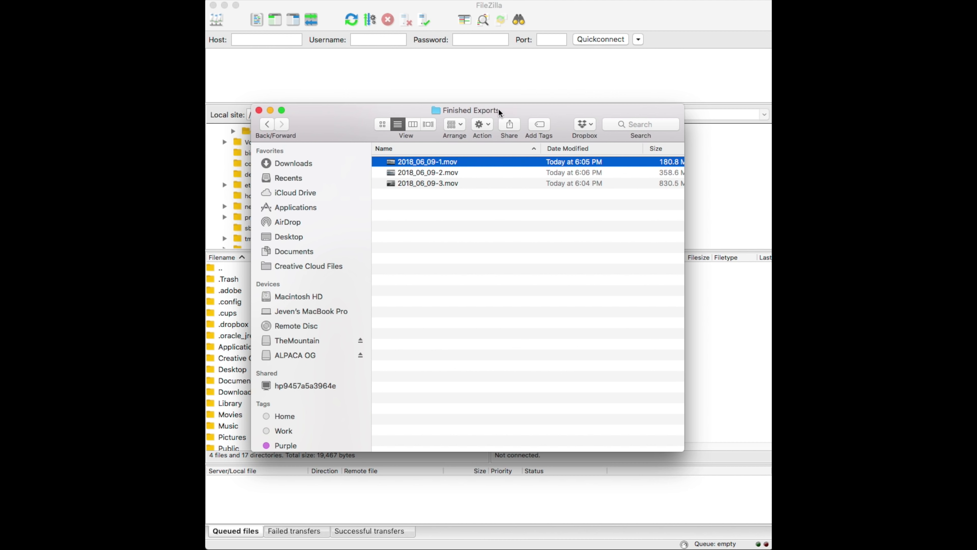
{"action": "left_click", "coordinate": [506, 73]}
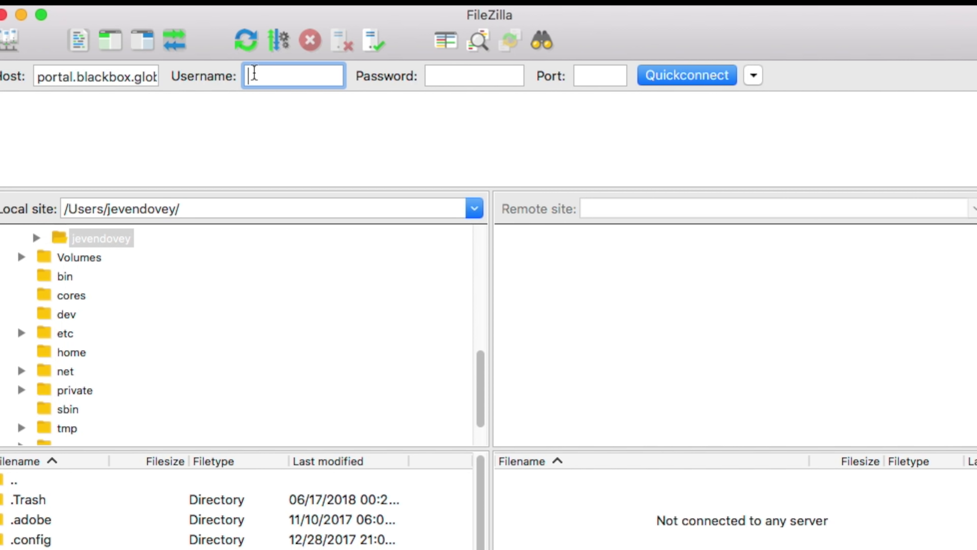
Log in to the BlackBox FTP server with the account e-mail and password, then open stock_footage
{"action": "key", "text": "Tab"}
{"action": "type", "text": "***********"}
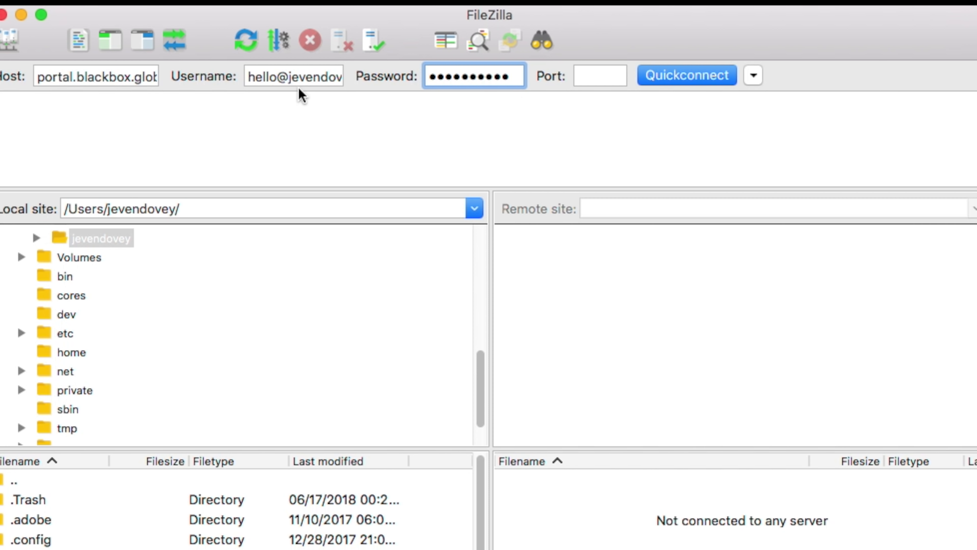
{"action": "left_click", "coordinate": [661, 79]}
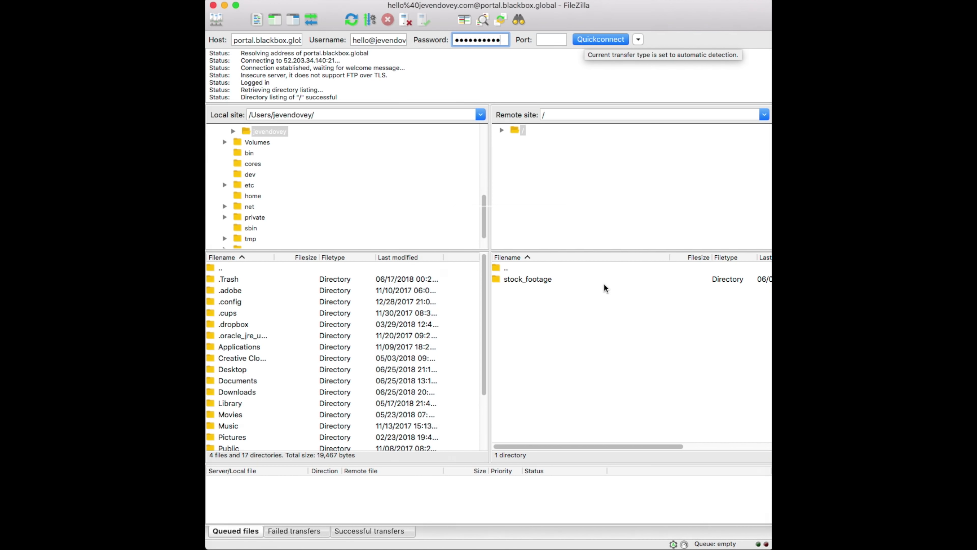
{"action": "double_click", "coordinate": [540, 279]}
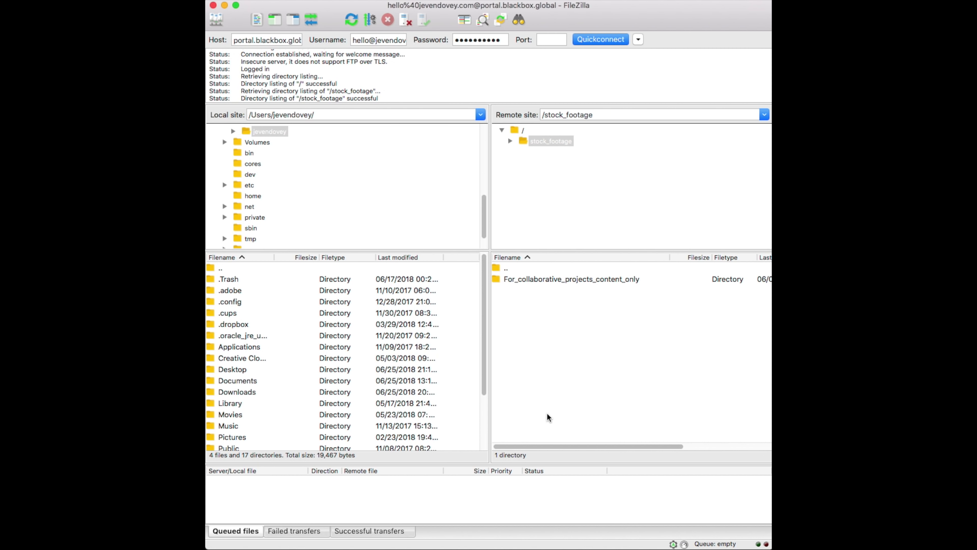
Drag the three exported .mov clips from Finished Exports into the server's stock_footage folder
{"action": "key", "text": "super+Tab"}
{"action": "left_click_drag", "start_coordinate": [575, 111], "coordinate": [553, 32]}
{"action": "left_click_drag", "start_coordinate": [661, 366], "coordinate": [569, 209]}
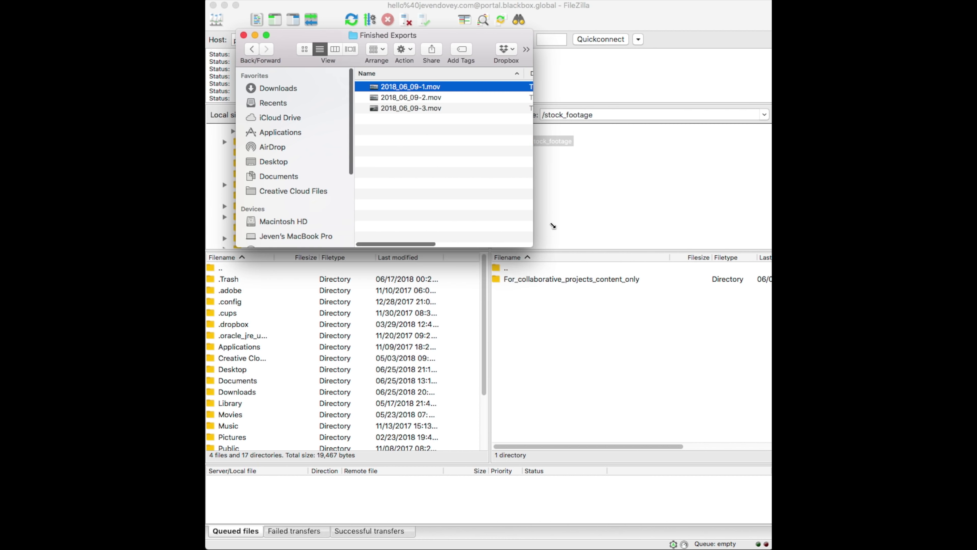
{"action": "left_click_drag", "start_coordinate": [452, 147], "coordinate": [406, 84]}
{"action": "left_click_drag", "start_coordinate": [447, 109], "coordinate": [590, 353]}
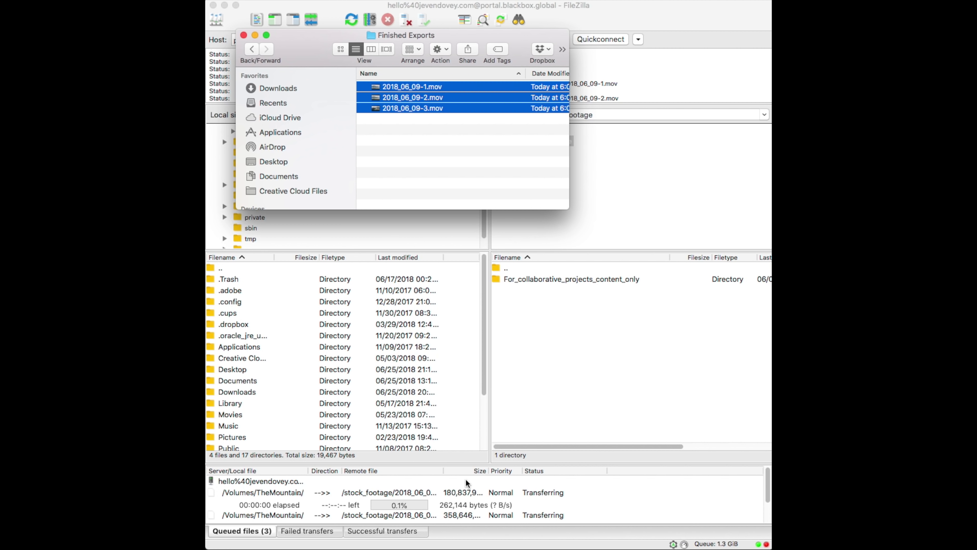
Review the successful and failed transfer lists, then select the For_collaborative_projects_content_only folder
{"action": "left_click", "coordinate": [255, 35]}
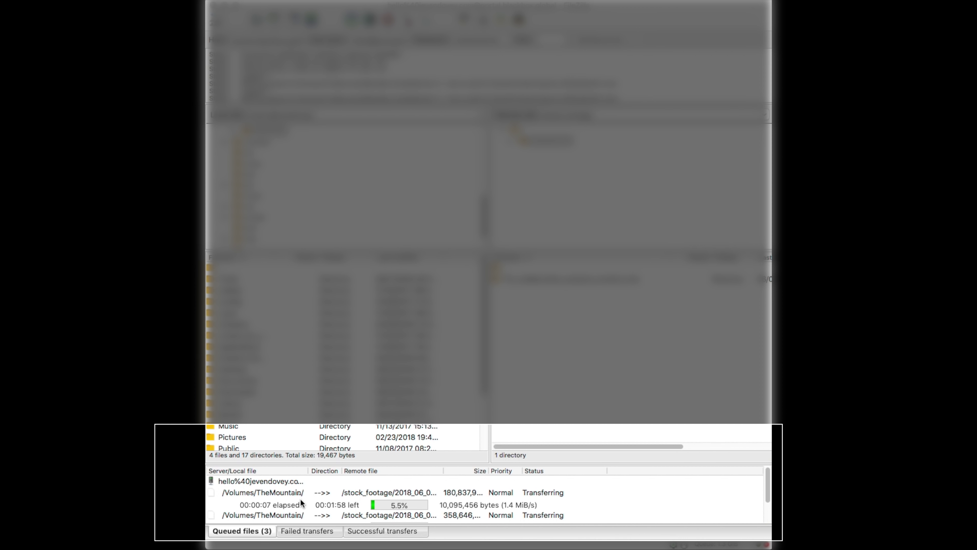
{"action": "scroll", "coordinate": [402, 488], "scroll_direction": "down", "scroll_amount": 1}
{"action": "scroll", "coordinate": [403, 488], "scroll_direction": "down", "scroll_amount": 1}
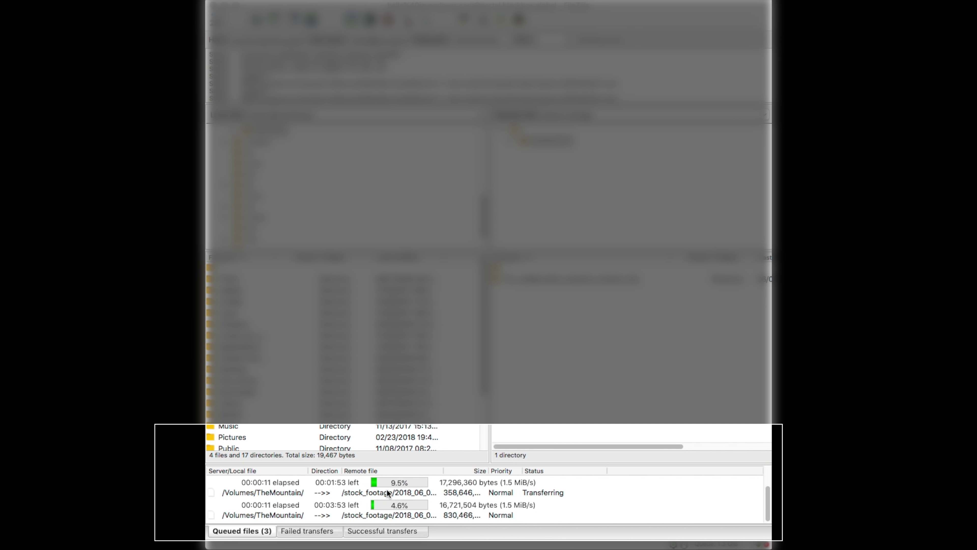
{"action": "scroll", "coordinate": [386, 489], "scroll_direction": "up", "scroll_amount": 2}
{"action": "scroll", "coordinate": [400, 487], "scroll_direction": "down", "scroll_amount": 1}
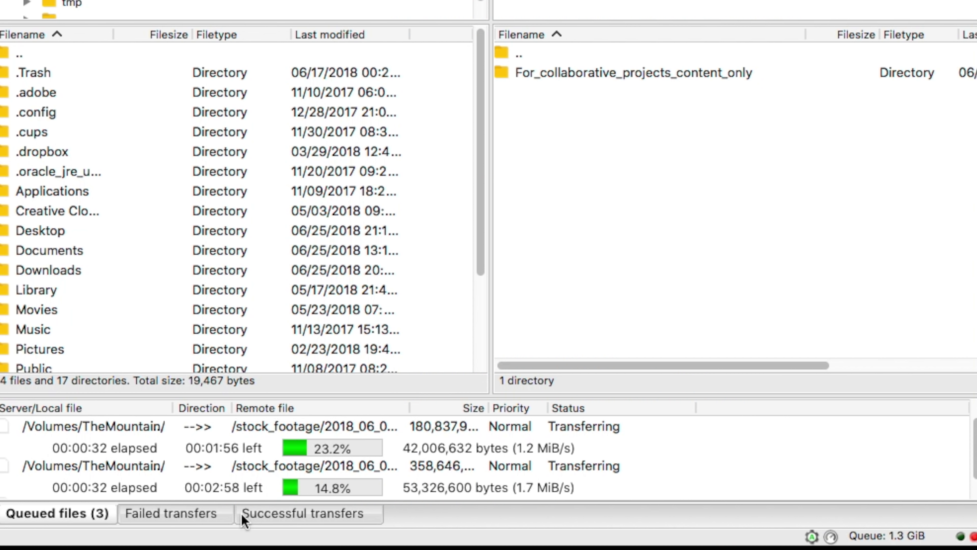
{"action": "left_click", "coordinate": [280, 517]}
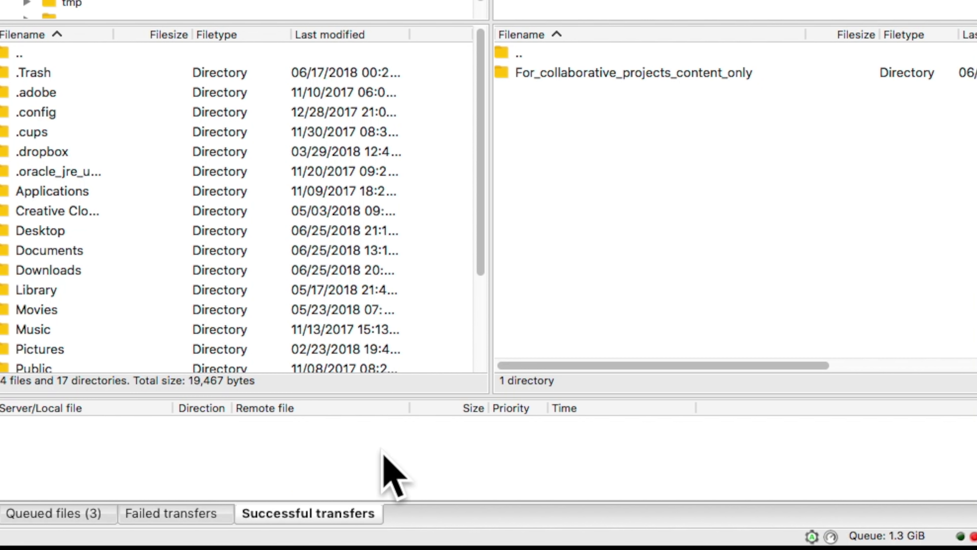
{"action": "left_click", "coordinate": [195, 516]}
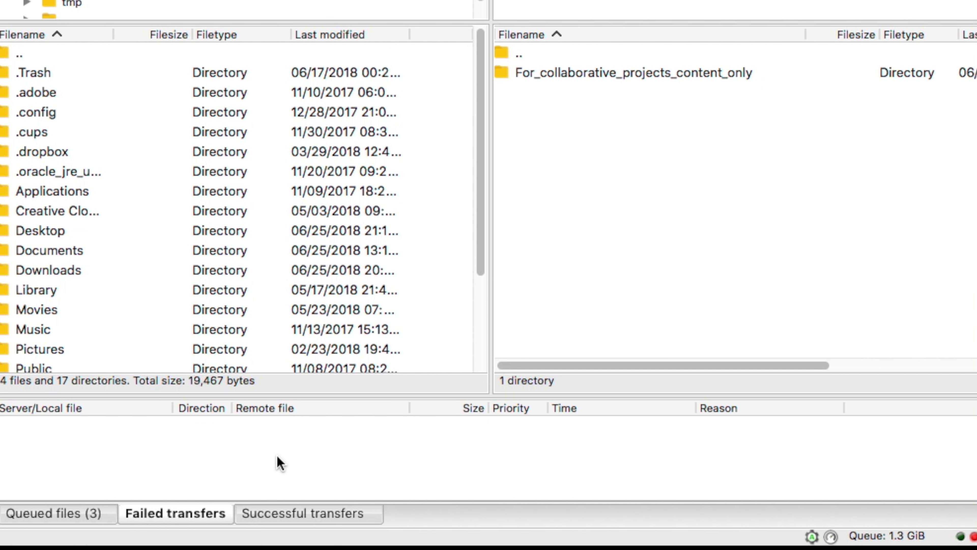
{"action": "left_click", "coordinate": [650, 73]}
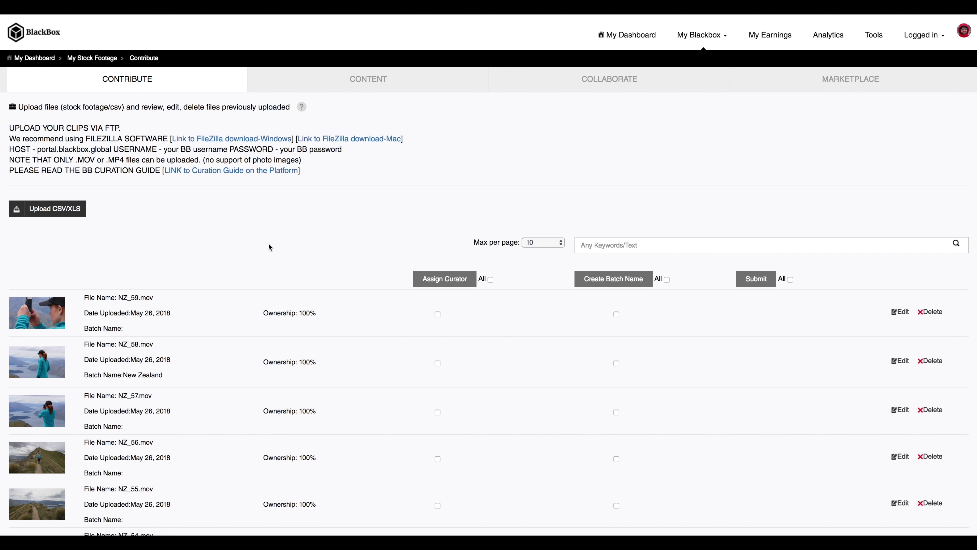
Scroll through the Contribute list to review the uploaded clips NZ_59.mov through NZ_54.mov
{"action": "scroll", "coordinate": [296, 260], "scroll_direction": "down", "scroll_amount": 10}
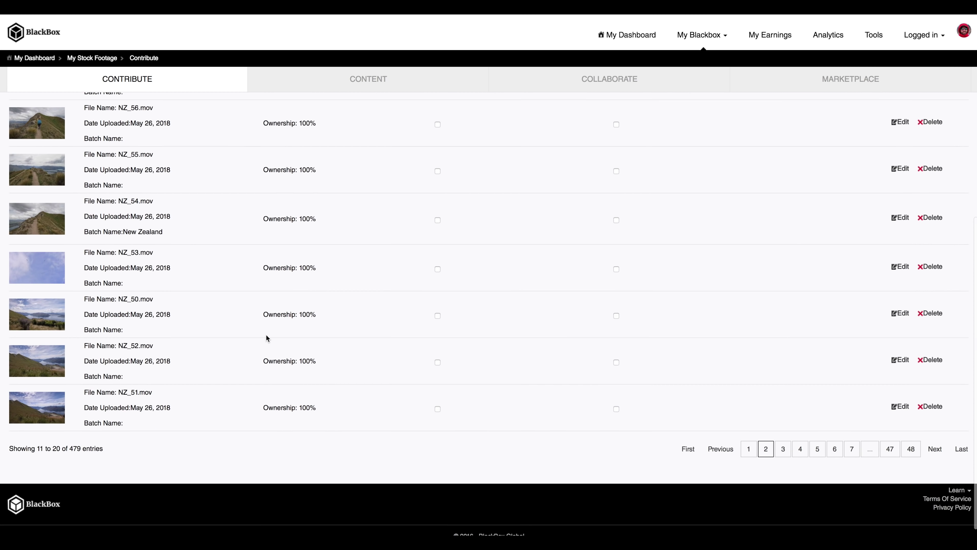
{"action": "scroll", "coordinate": [585, 357], "scroll_direction": "up", "scroll_amount": 10}
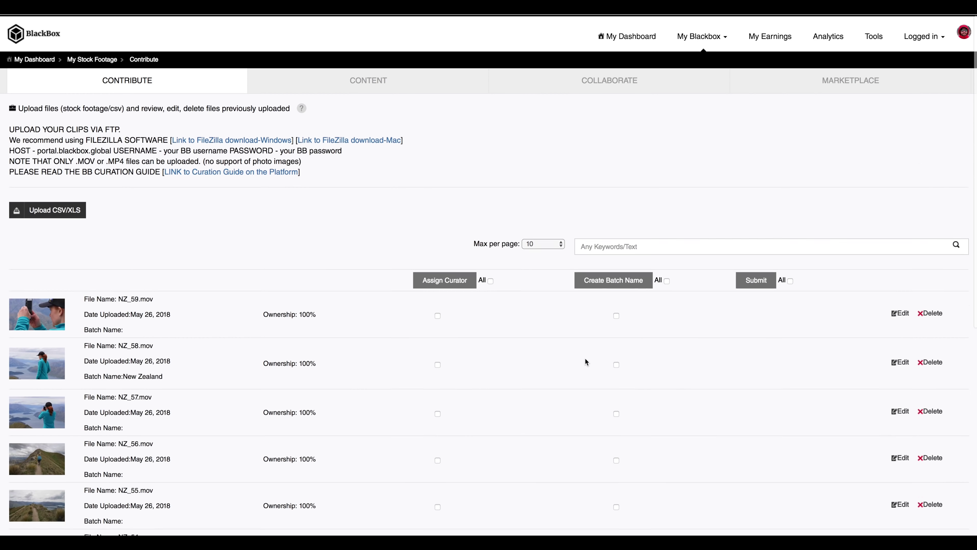
{"action": "scroll", "coordinate": [334, 239], "scroll_direction": "down", "scroll_amount": 5}
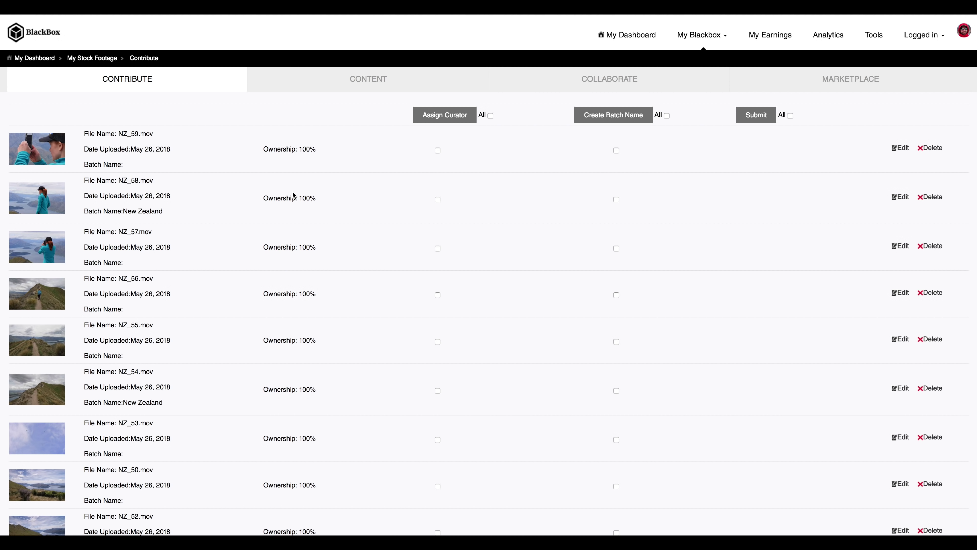
{"action": "scroll", "coordinate": [293, 194], "scroll_direction": "up", "scroll_amount": 4}
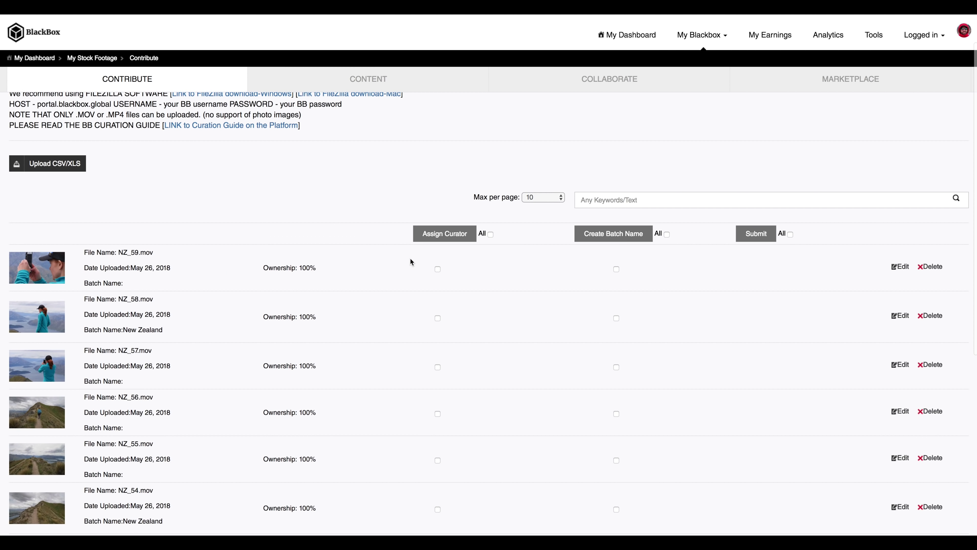
{"action": "scroll", "coordinate": [461, 275], "scroll_direction": "down", "scroll_amount": 1}
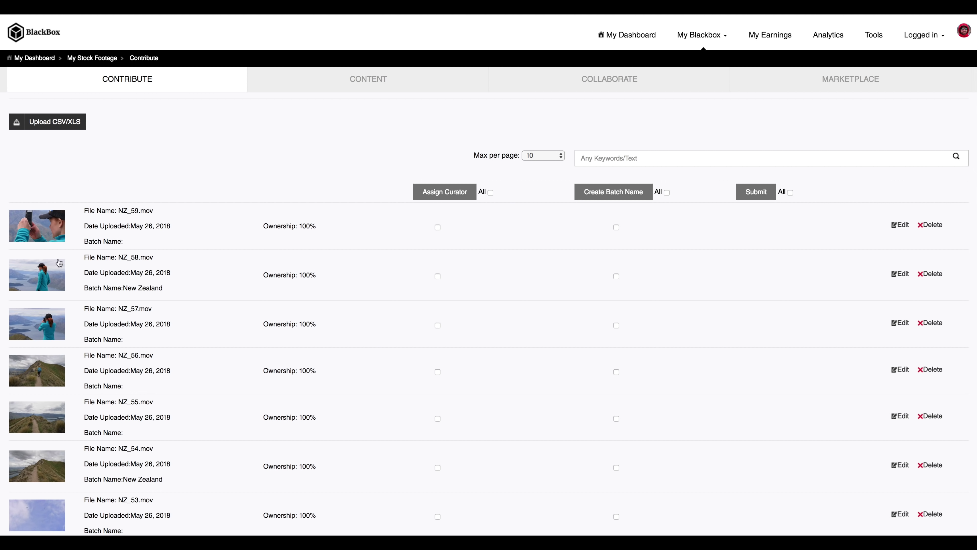
Open NZ_58.mov's edit form, check its batch and footage names, and tick Editorial
{"action": "left_click", "coordinate": [43, 270]}
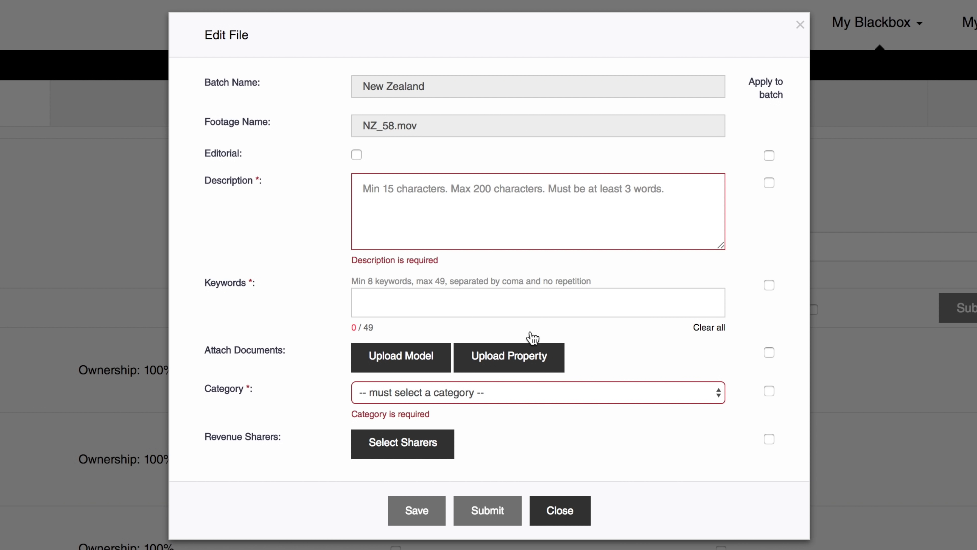
{"action": "left_click", "coordinate": [448, 85]}
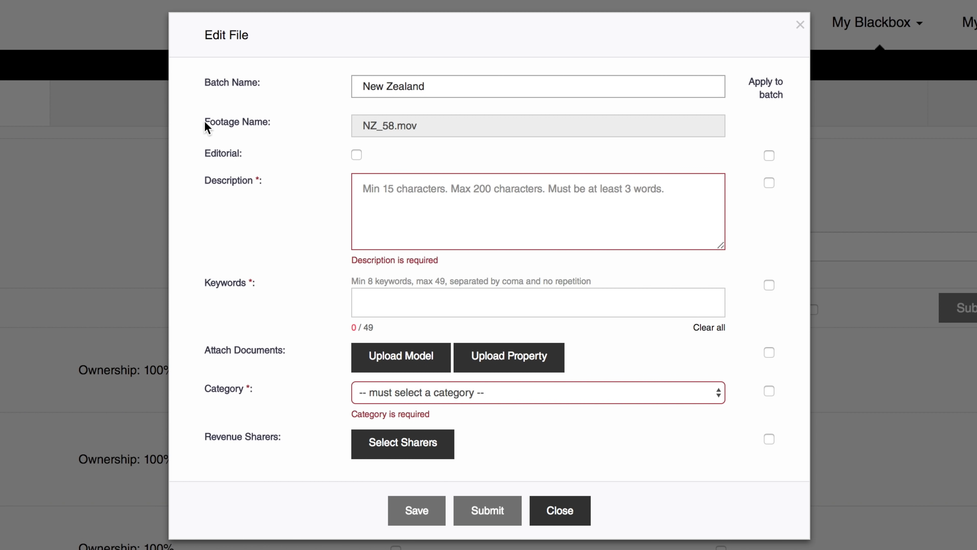
{"action": "left_click_drag", "start_coordinate": [203, 124], "coordinate": [283, 124]}
{"action": "left_click", "coordinate": [414, 129]}
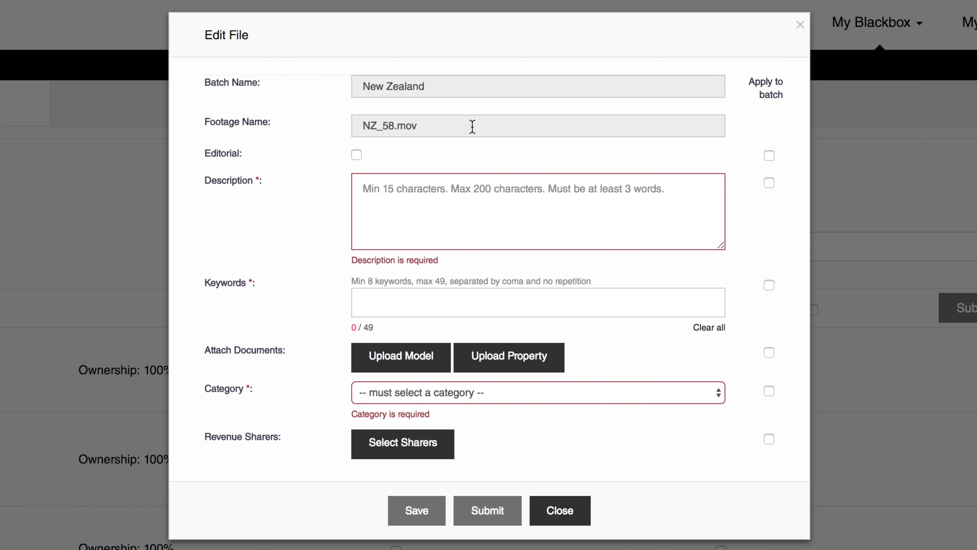
{"action": "left_click", "coordinate": [392, 131]}
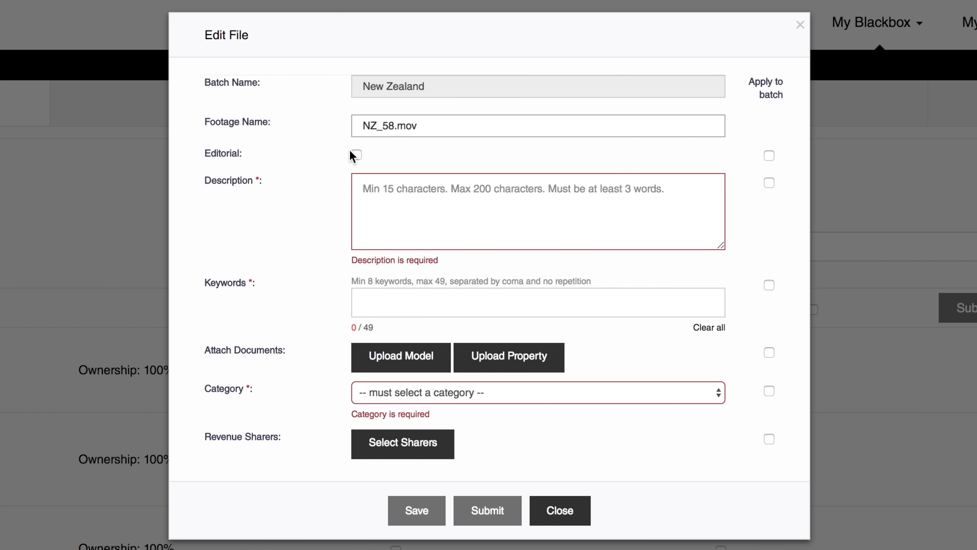
{"action": "left_click", "coordinate": [356, 155]}
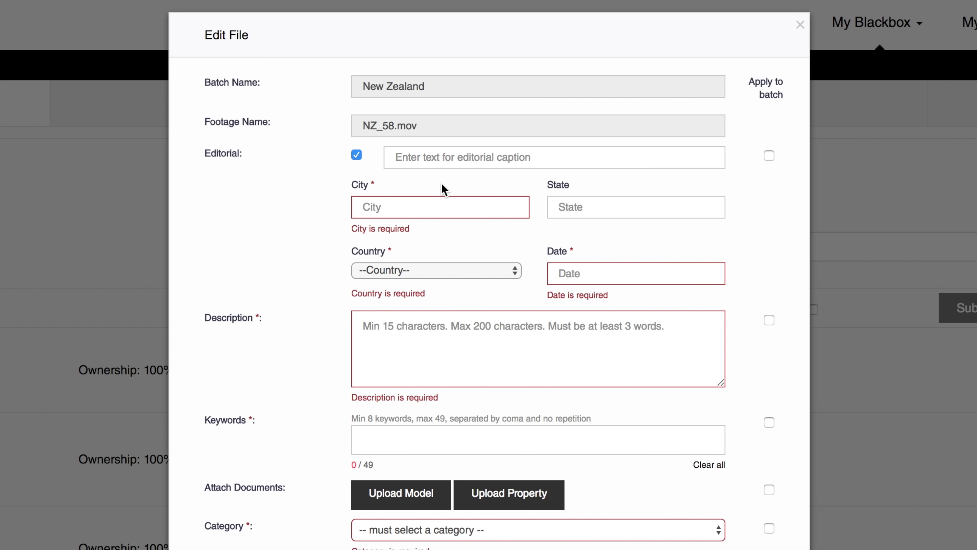
Turn Editorial off and enter the description 'Hiker Girl Taking Photo on Top of a Mountain in New Zealand'
{"action": "left_click", "coordinate": [357, 156]}
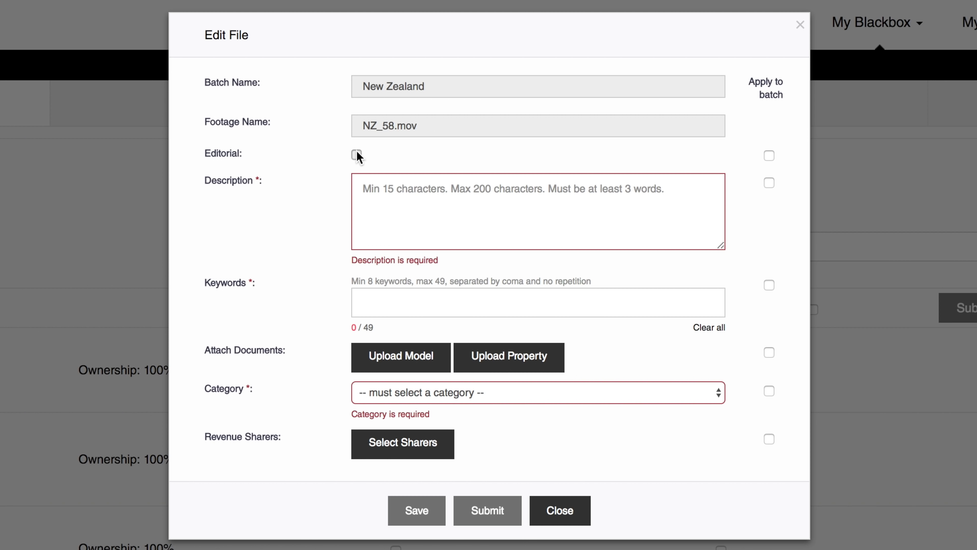
{"action": "left_click", "coordinate": [356, 155]}
{"action": "left_click", "coordinate": [356, 155]}
{"action": "type", "text": "Hiker Girl Taking Photo on Top of aMountain in New Zealand"}
{"action": "key", "text": "alt+Left"}
{"action": "key", "text": "alt+Left"}
{"action": "key", "text": "alt+Left"}
{"action": "key", "text": "alt+Left"}
{"action": "type", "text": "a"}
{"action": "key", "text": "End"}
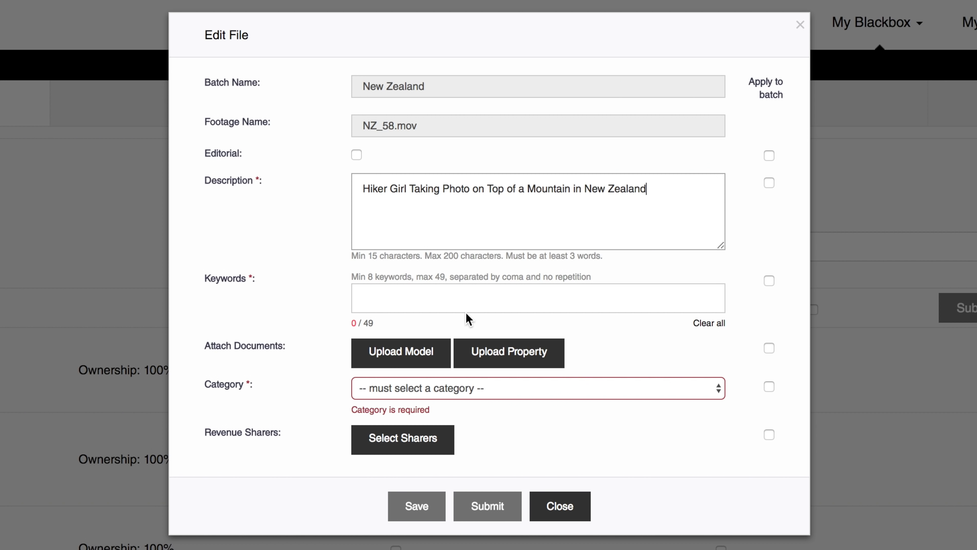
{"action": "left_click", "coordinate": [405, 301]}
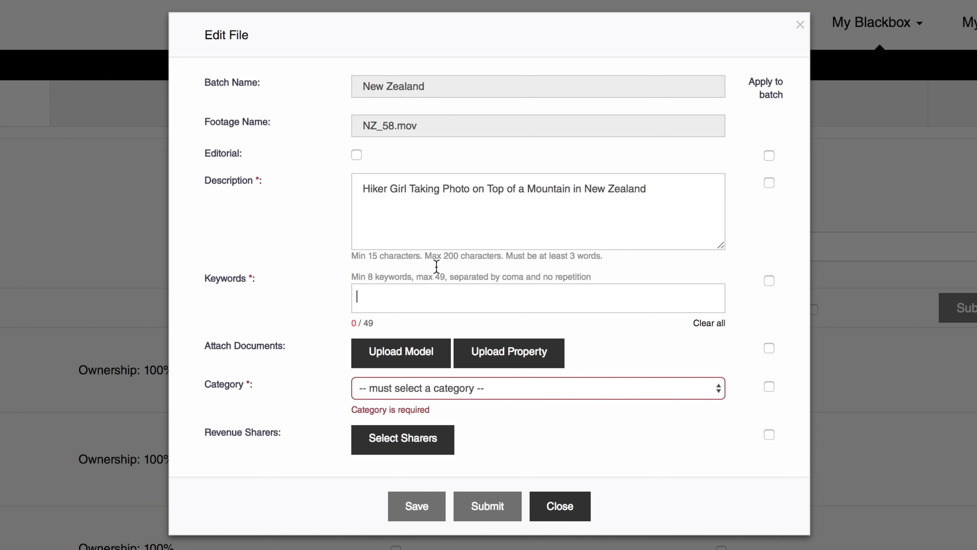
Paste the keyword list into Keywords and start removing extra tags to reach the 49 limit
{"action": "type", "text": "activity, adventure, alone, aspiring, backpack, backpacking, destination, enjoying, famous, hike, hiker, hikers, hiking, holidays, island, landscape, lifestyle, looking, mount, mountain, nature, new zealand, outdoors, outside, peak, people, person, places, roys, roys peak, south, summer, tourism, tourist, track, tramping, travel, traveler, traveling, travelling, vacation, view, wanaka, wanderlust, zealand, camera, girl, instagram, iphone, phone, photo, photograph, photography"}
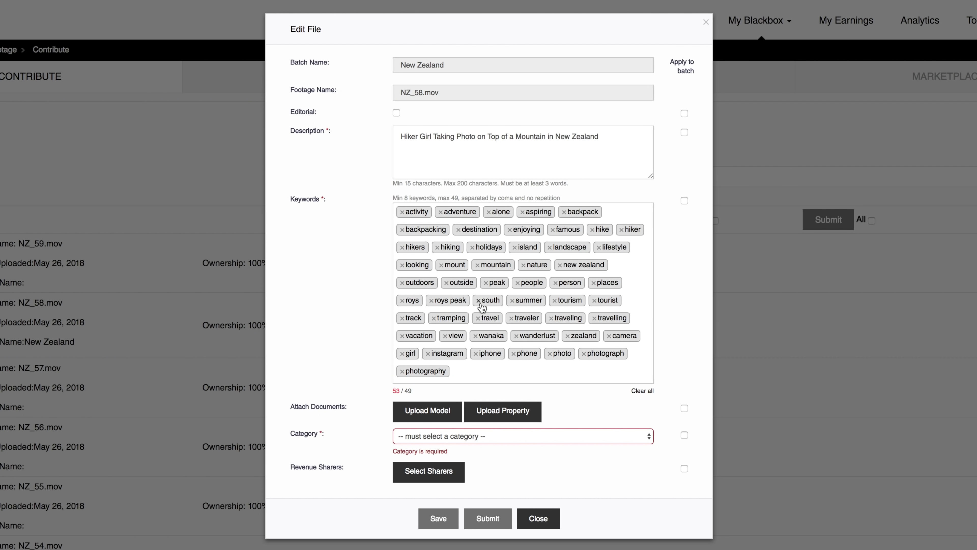
{"action": "left_click", "coordinate": [479, 300]}
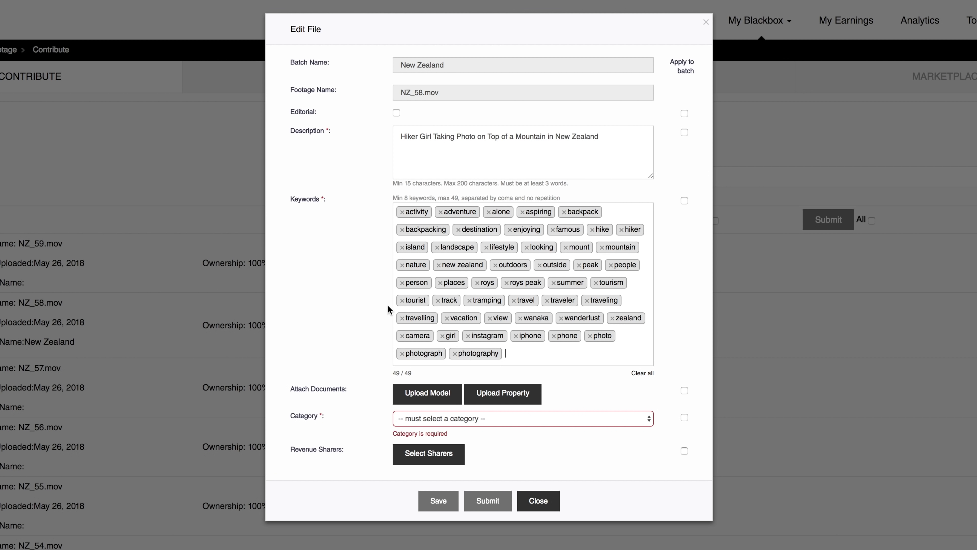
Attach the third existing model release PDF to NZ_58.mov, adding no property release
{"action": "left_click", "coordinate": [512, 399]}
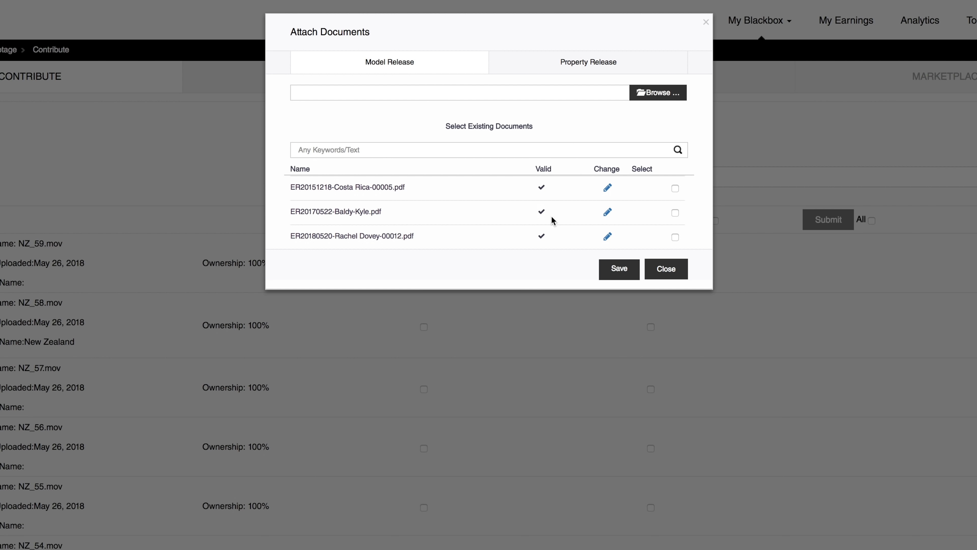
{"action": "left_click", "coordinate": [648, 94]}
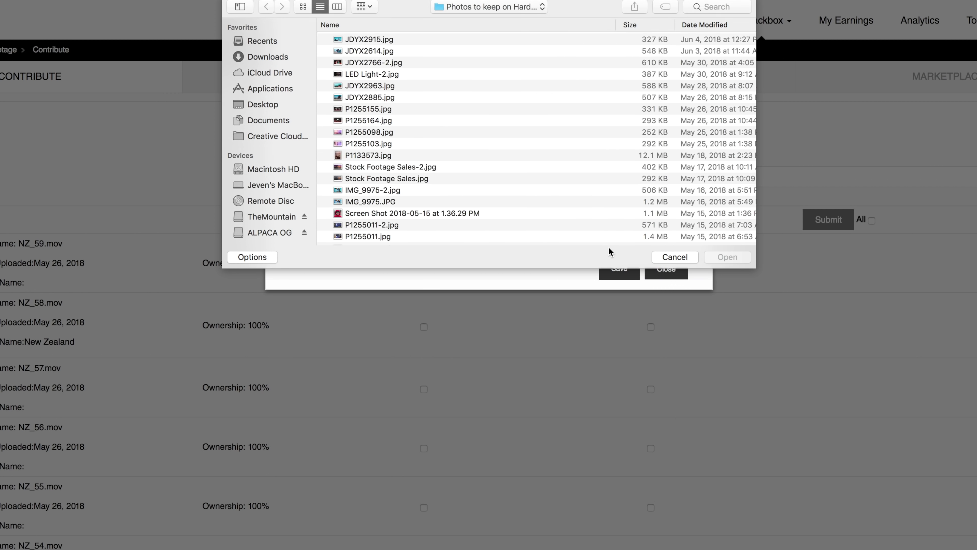
{"action": "left_click", "coordinate": [675, 257]}
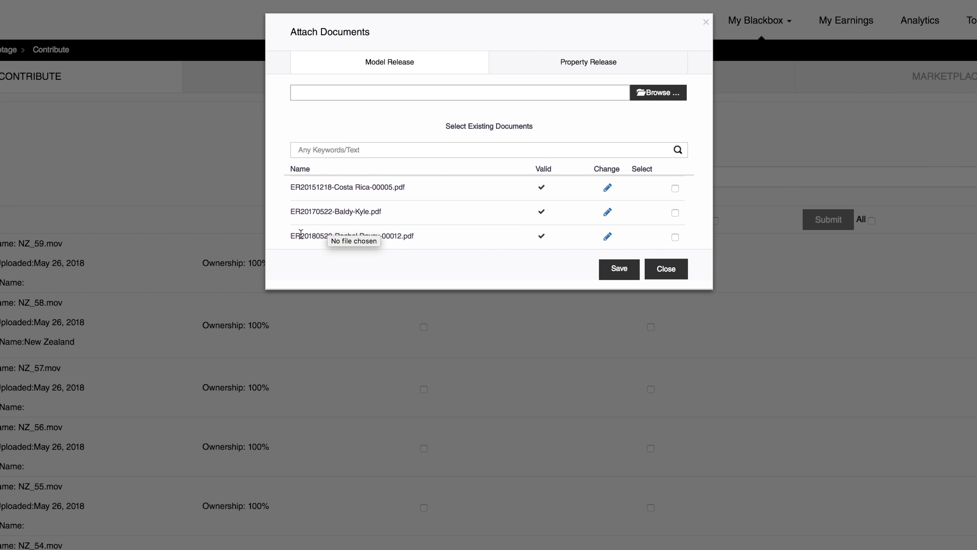
{"action": "left_click_drag", "start_coordinate": [295, 235], "coordinate": [447, 242]}
{"action": "left_click", "coordinate": [447, 242]}
{"action": "left_click", "coordinate": [676, 238]}
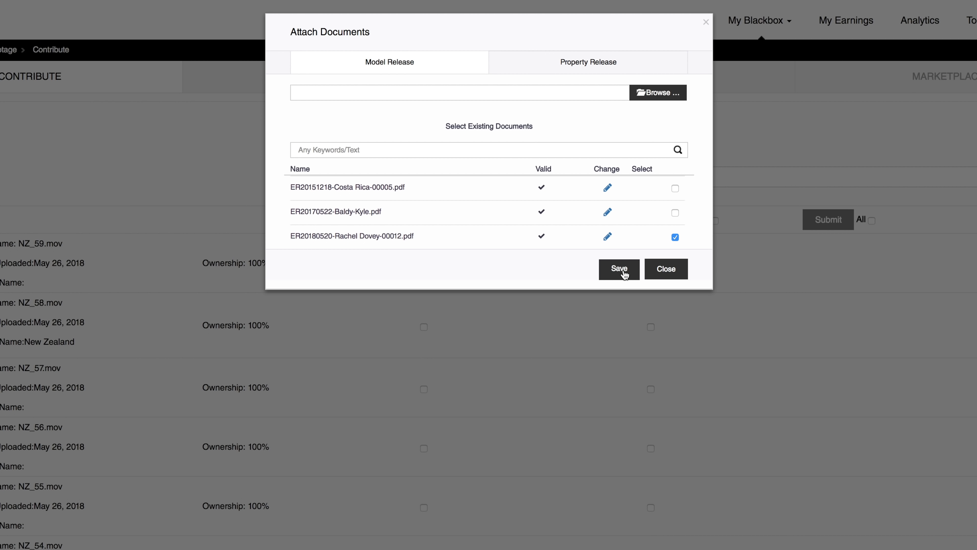
{"action": "left_click", "coordinate": [575, 66]}
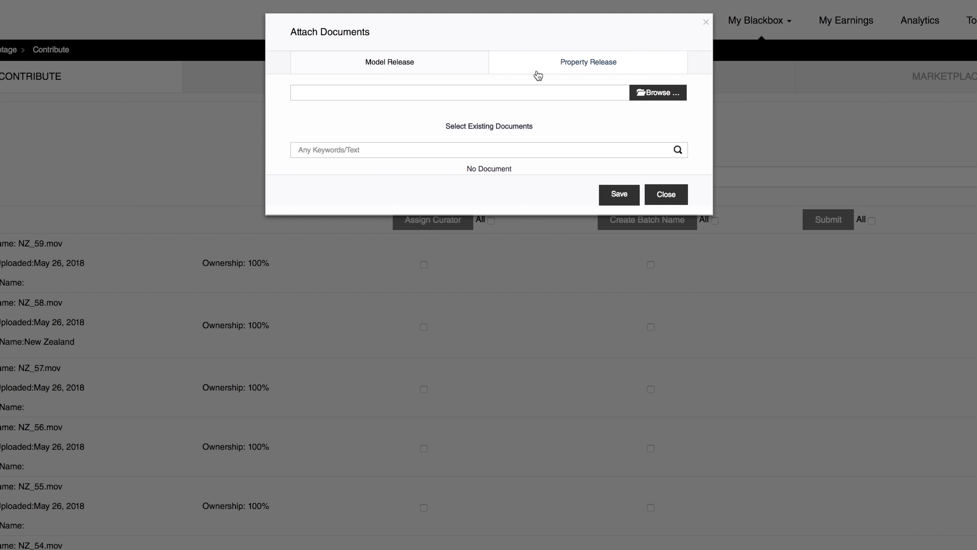
{"action": "left_click", "coordinate": [389, 63]}
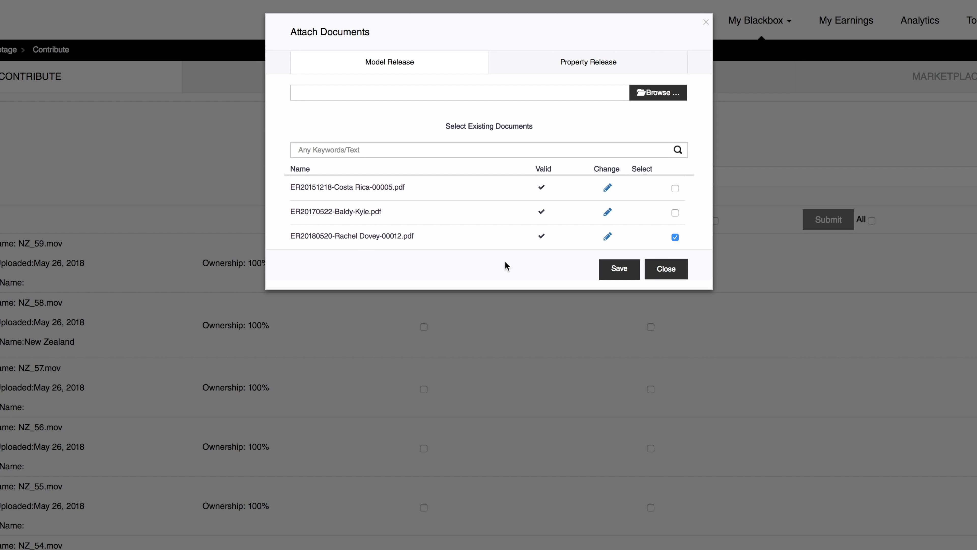
{"action": "left_click", "coordinate": [625, 274]}
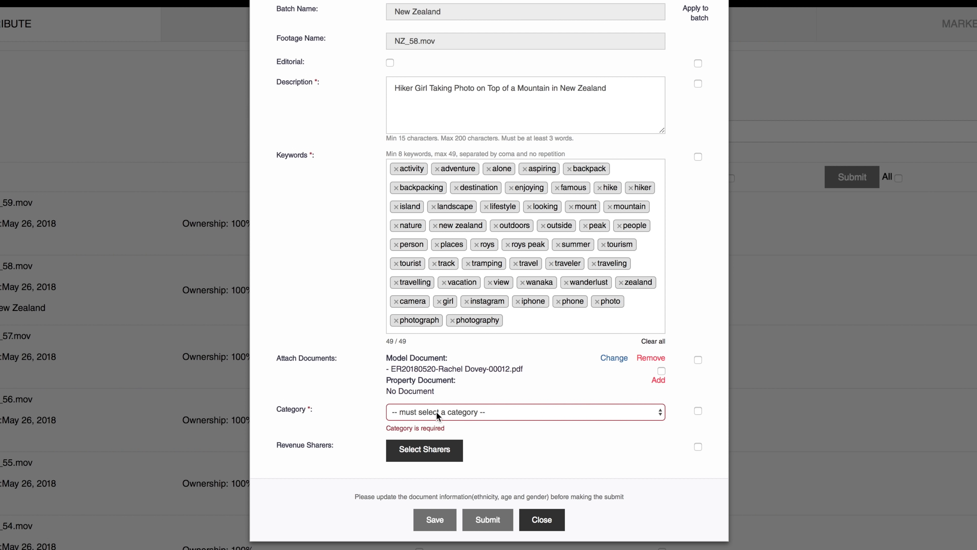
Set NZ_58.mov's category to Travel
{"action": "left_click", "coordinate": [436, 343]}
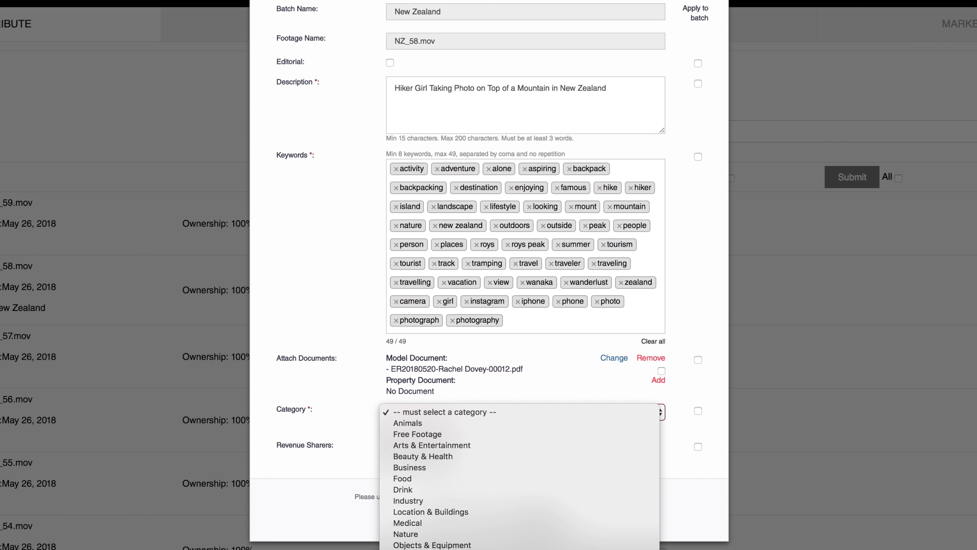
{"action": "type", "text": "travel"}
{"action": "key", "text": "Return"}
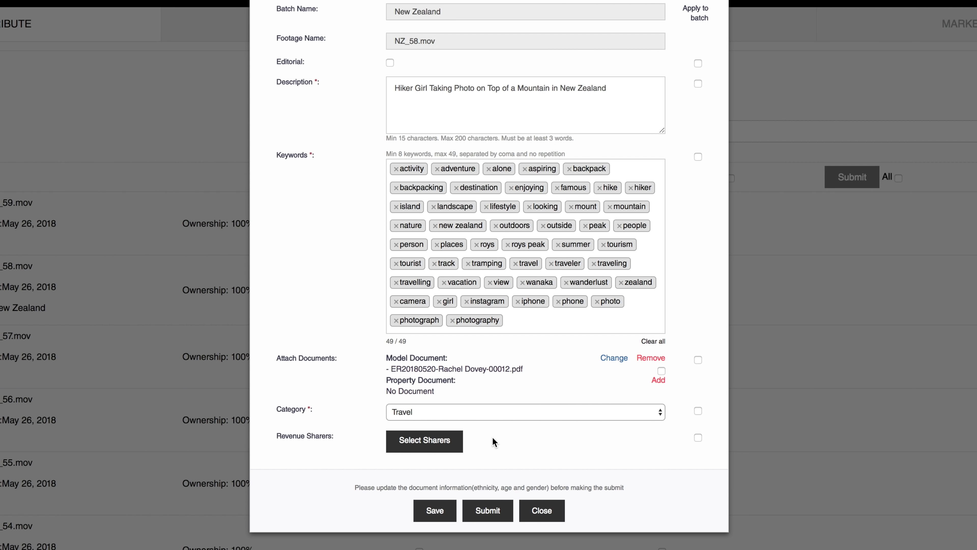
Close the revenue sharer settings without adding any sharer
{"action": "left_click", "coordinate": [425, 445]}
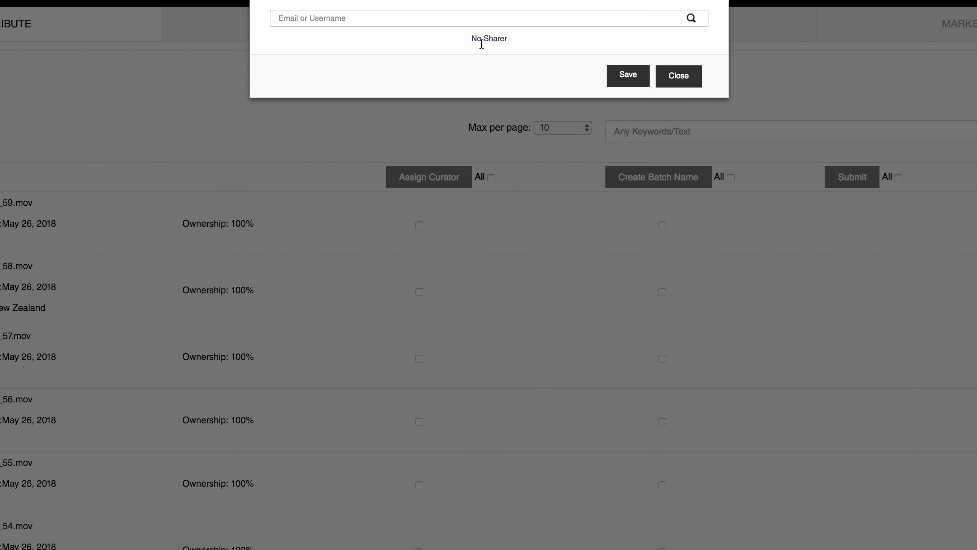
{"action": "left_click", "coordinate": [571, 15]}
{"action": "left_click", "coordinate": [437, 439]}
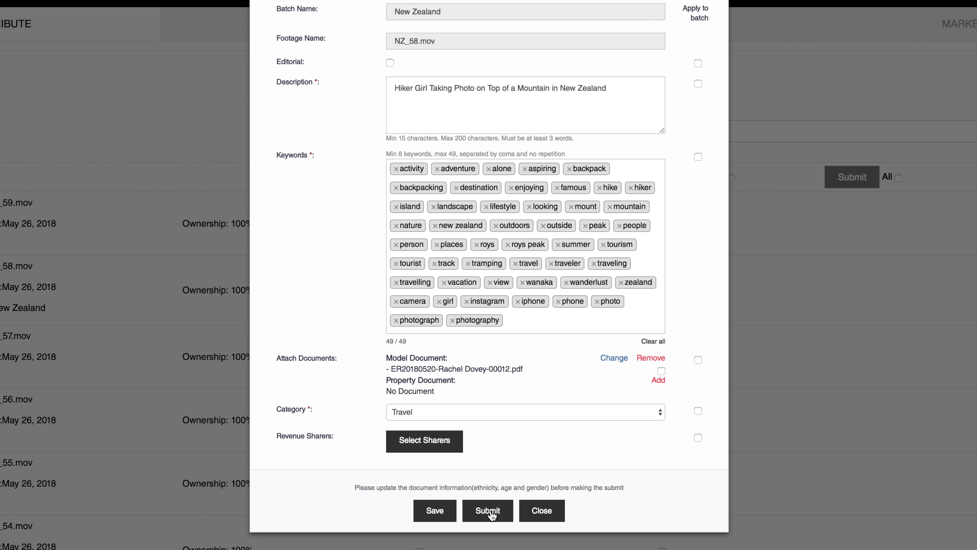
Save NZ_58.mov's metadata, then tick and submit it, confirming with Yes
{"action": "left_click", "coordinate": [439, 511]}
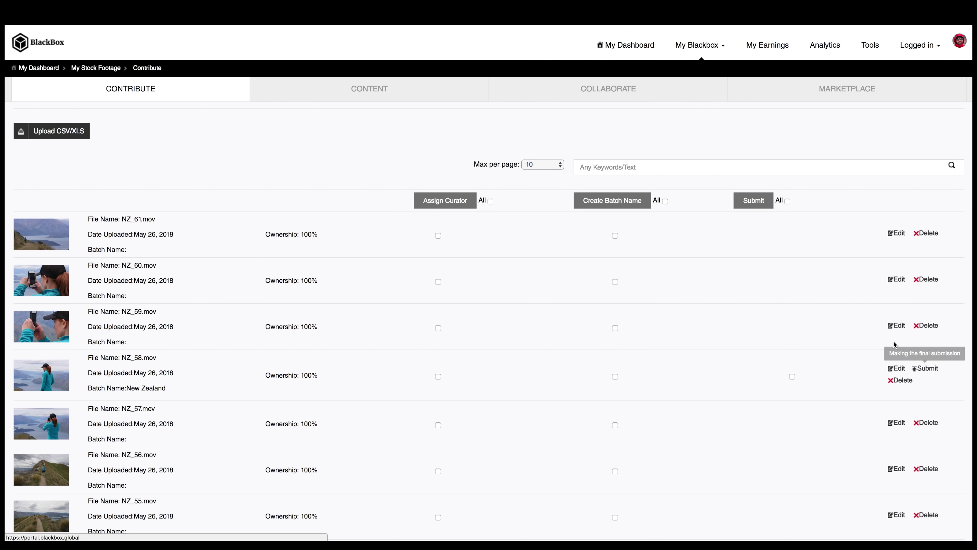
{"action": "left_click", "coordinate": [792, 377]}
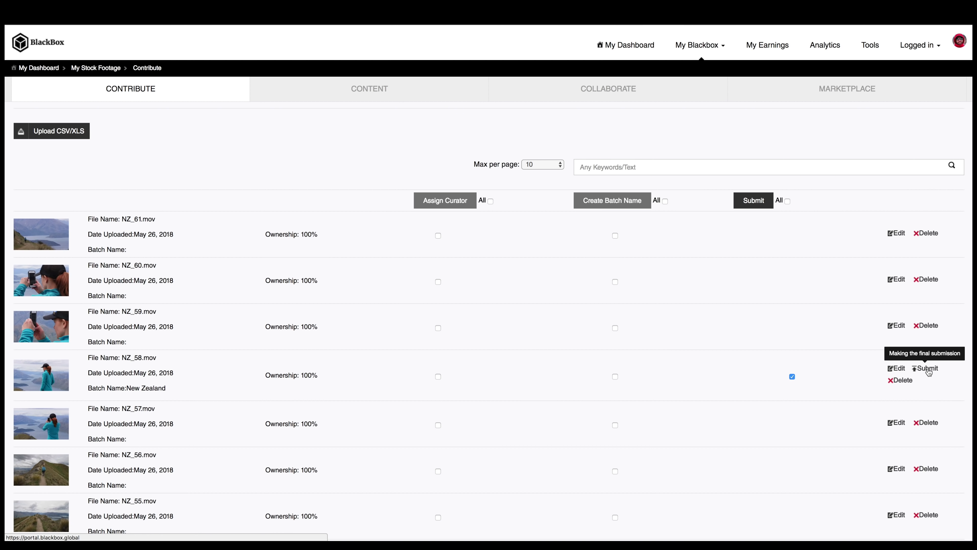
{"action": "left_click", "coordinate": [928, 371]}
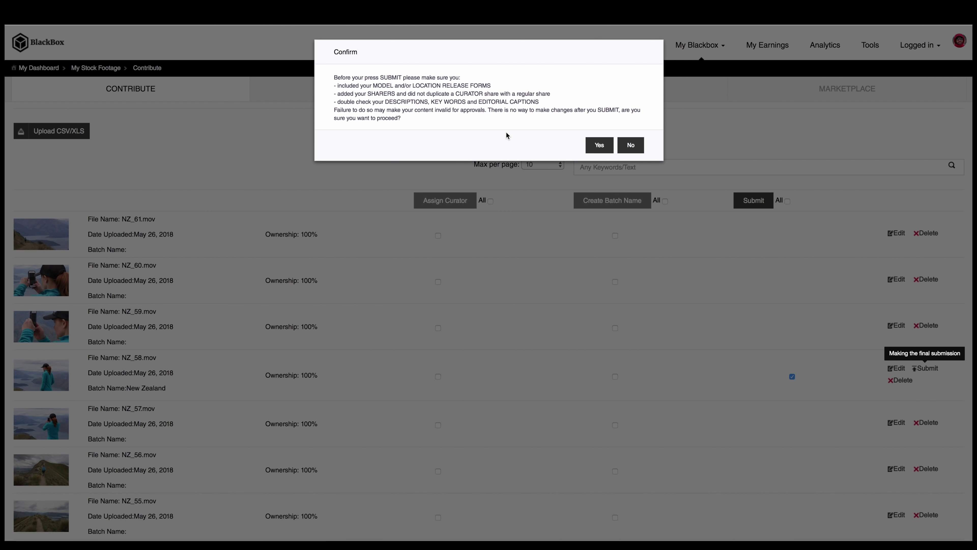
{"action": "left_click", "coordinate": [611, 144]}
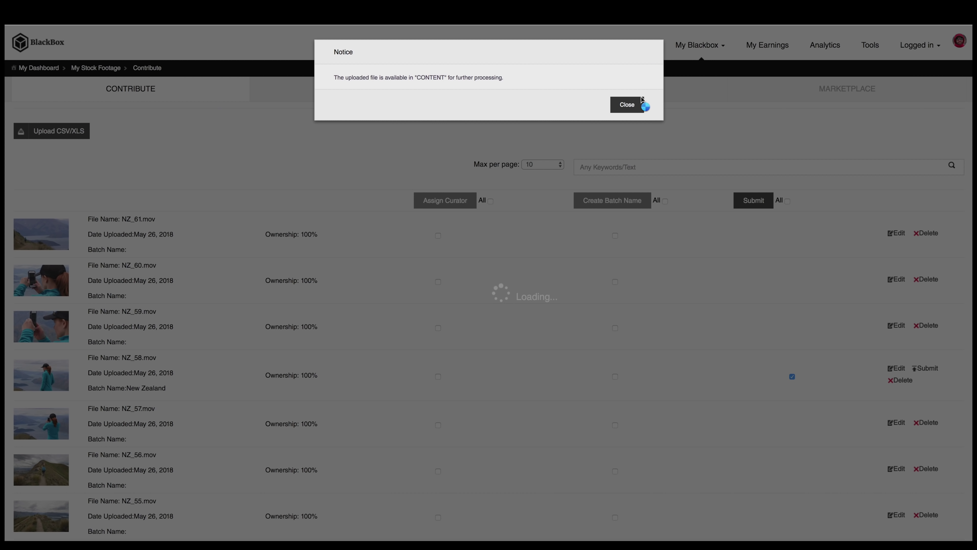
{"action": "left_click", "coordinate": [627, 104]}
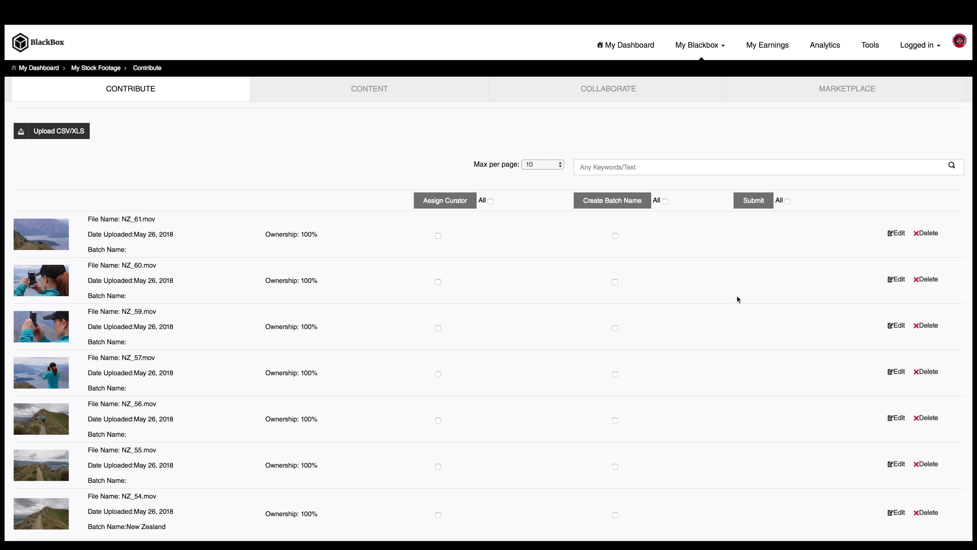
Preview the Hiker Girl clip under Content and confirm its status reads ready
{"action": "left_click", "coordinate": [364, 97]}
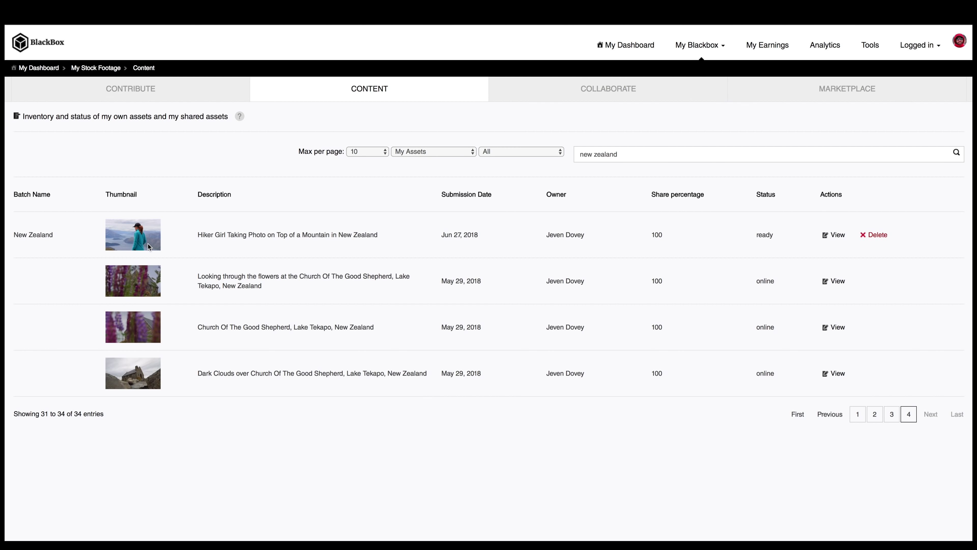
{"action": "left_click", "coordinate": [150, 246]}
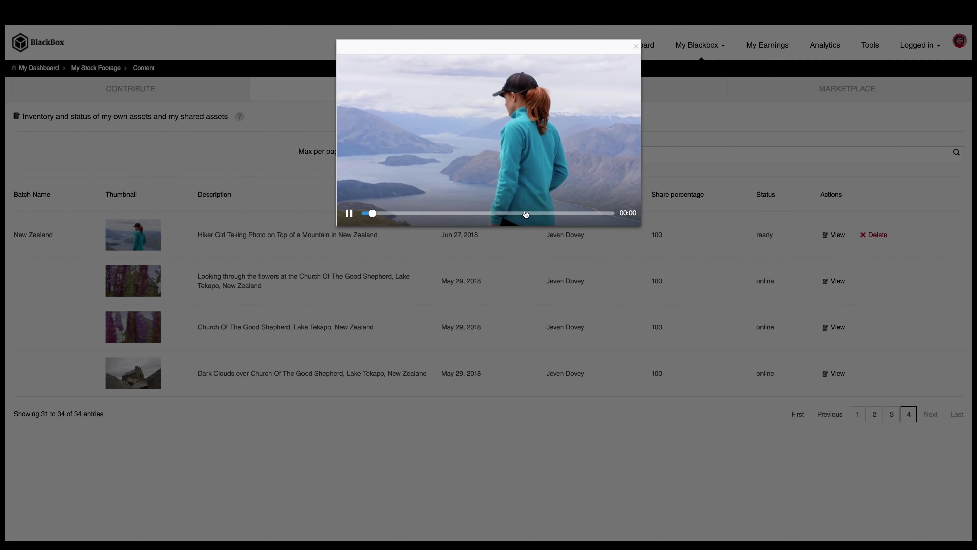
{"action": "left_click", "coordinate": [667, 159]}
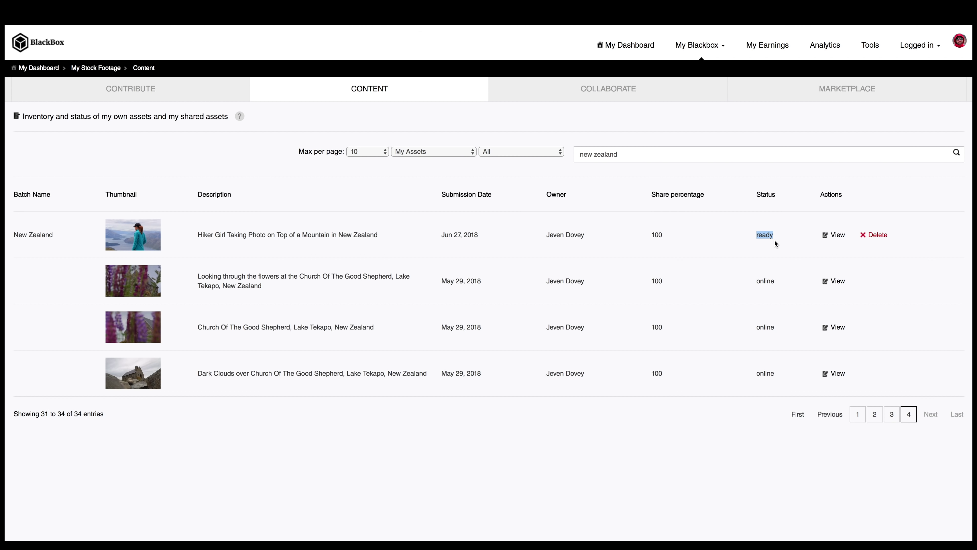
{"action": "left_click_drag", "start_coordinate": [783, 282], "coordinate": [748, 278]}
{"action": "left_click", "coordinate": [783, 288]}
{"action": "scroll", "coordinate": [755, 228], "scroll_direction": "down", "scroll_amount": 1}
{"action": "left_click", "coordinate": [754, 233]}
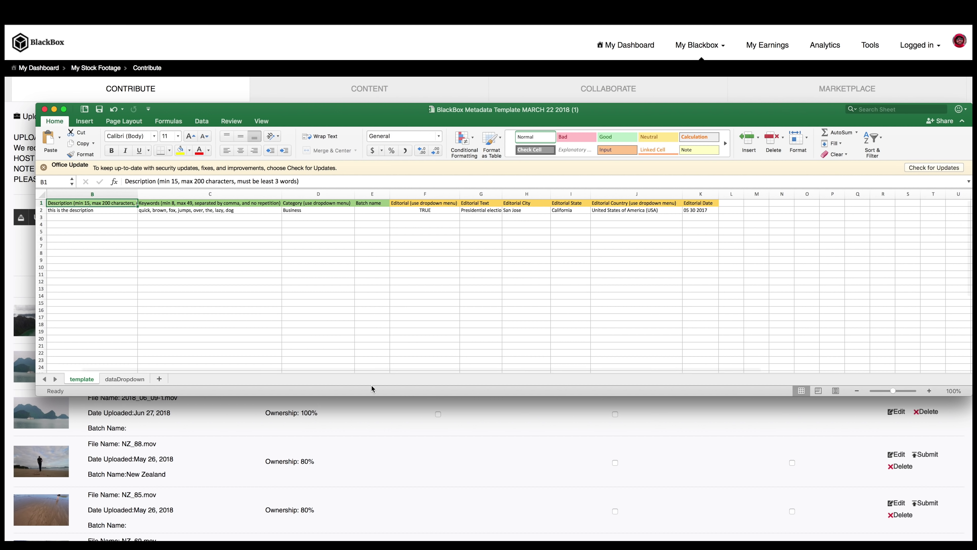
Select A2:K2 in the metadata template and delete the example.mov values
{"action": "left_click", "coordinate": [383, 433]}
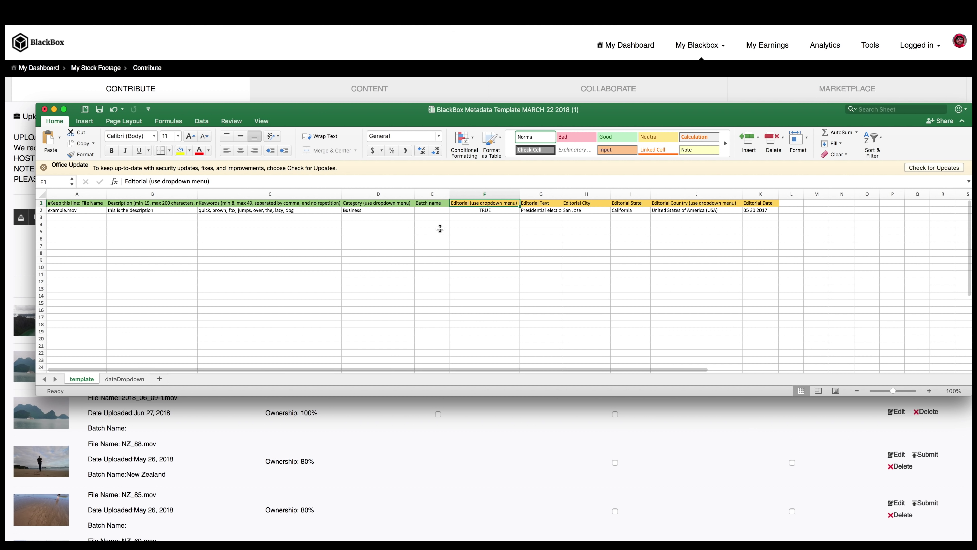
{"action": "left_click", "coordinate": [759, 210]}
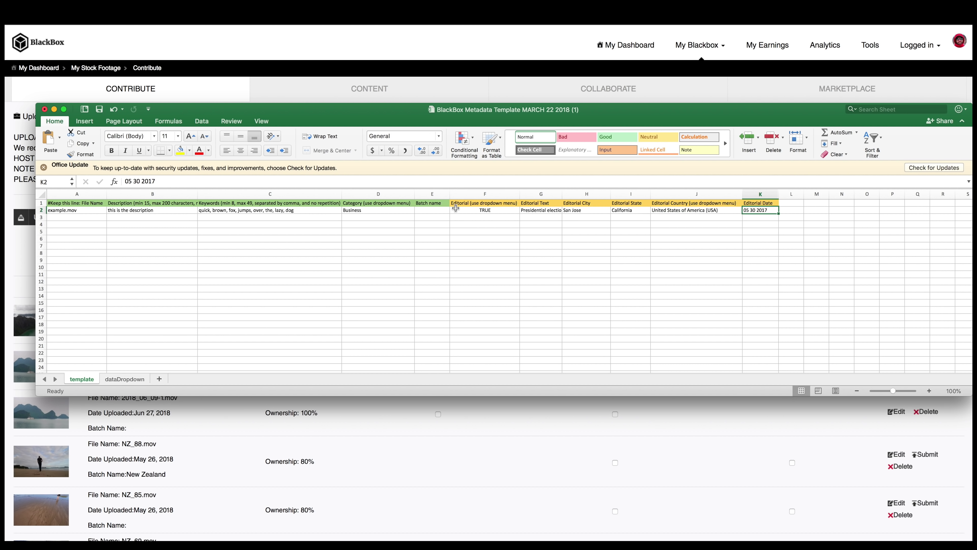
{"action": "left_click", "coordinate": [82, 209], "text": "shift"}
{"action": "key", "text": "Delete"}
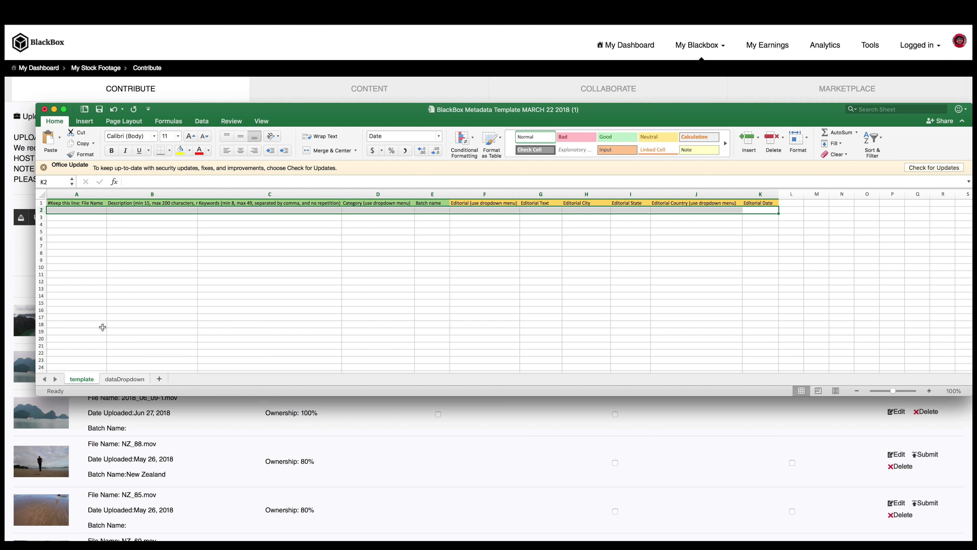
Fill A2 to A4 with the three clip file names and save the template as CSV
{"action": "scroll", "coordinate": [90, 212], "scroll_direction": "left", "scroll_amount": 2}
{"action": "left_click", "coordinate": [90, 212]}
{"action": "type", "text": "2018_06_09-1.mov"}
{"action": "left_click_drag", "start_coordinate": [106, 215], "coordinate": [128, 227]}
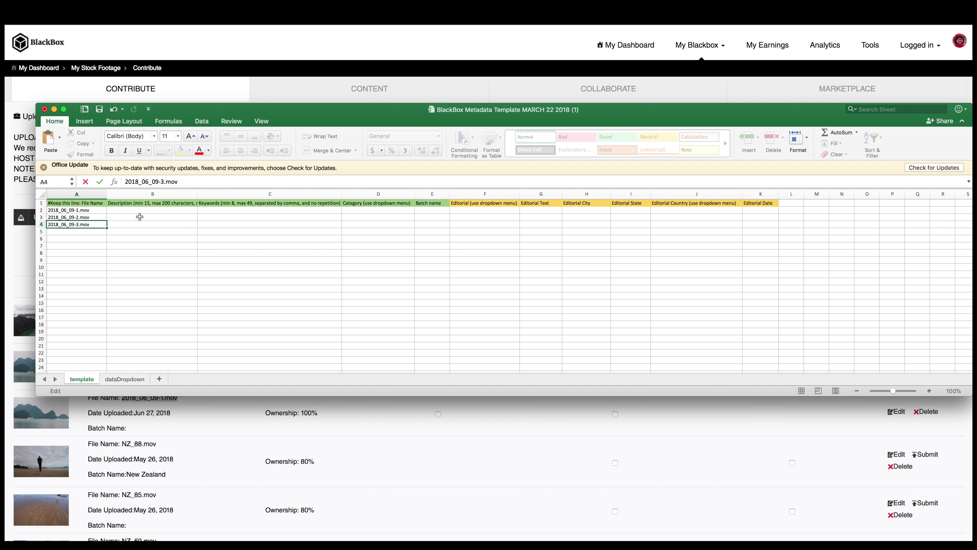
{"action": "left_click", "coordinate": [160, 210]}
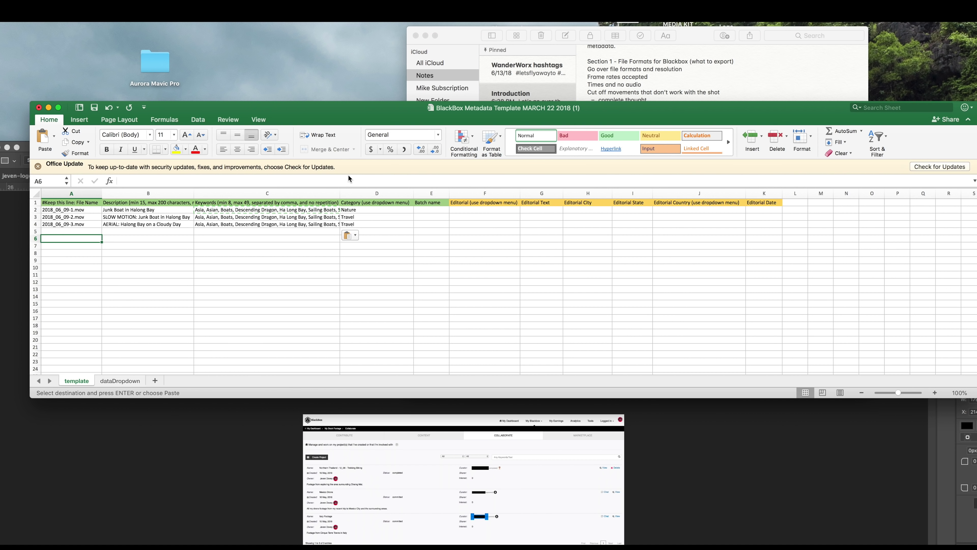
{"action": "key", "text": "super+shift+s"}
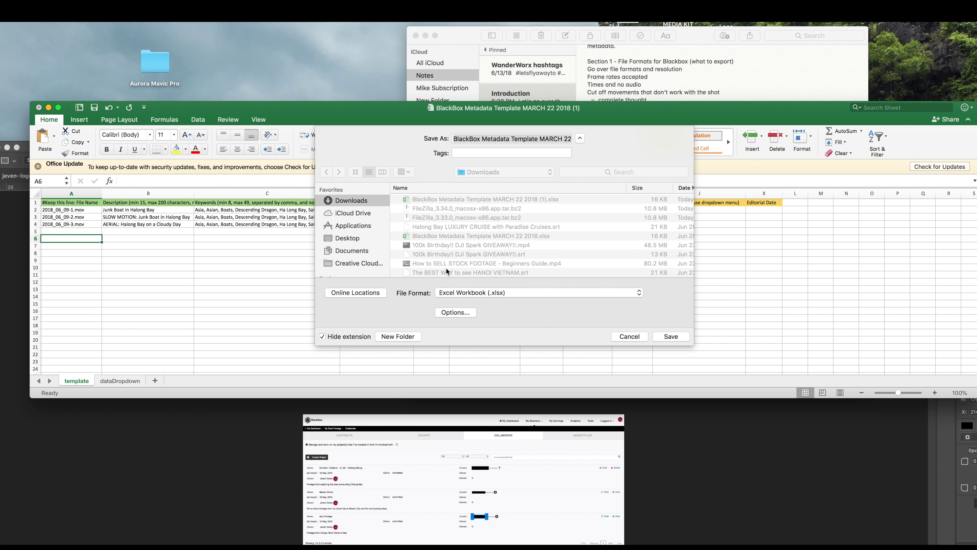
{"action": "left_click", "coordinate": [462, 292]}
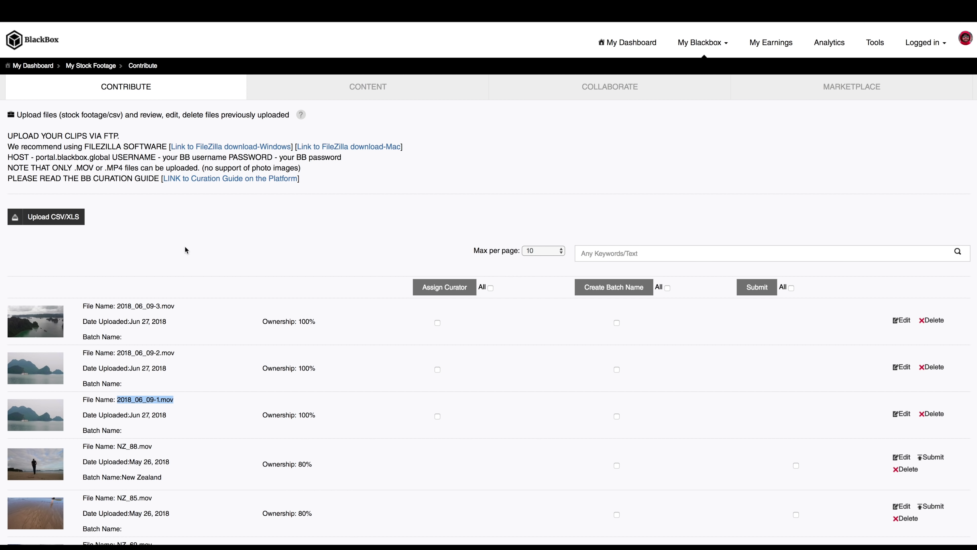
Upload 'BlackBox Metadata Template MARCH 22 2018 1.csv' through the Upload CSV/XLS window
{"action": "left_click", "coordinate": [185, 250]}
{"action": "left_click", "coordinate": [59, 223]}
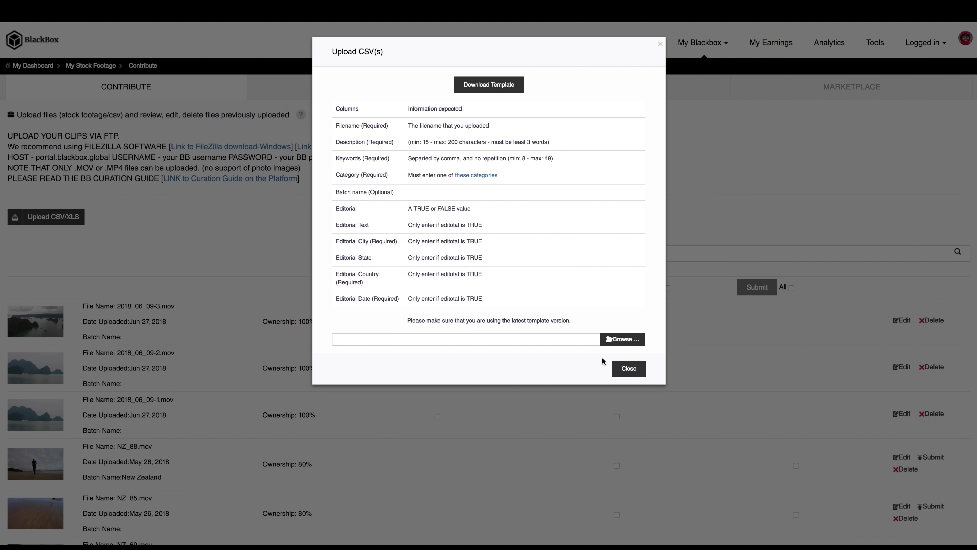
{"action": "left_click", "coordinate": [619, 340]}
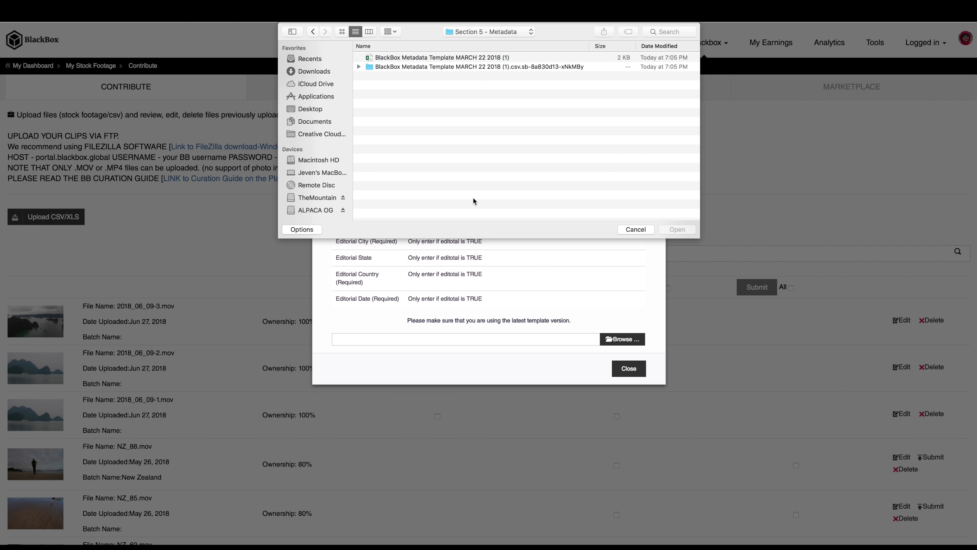
{"action": "left_click", "coordinate": [451, 59]}
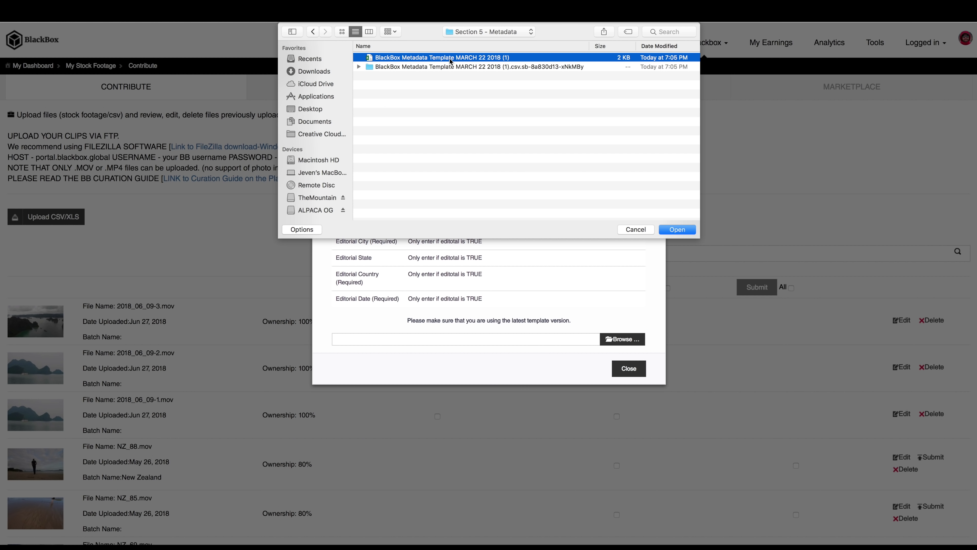
{"action": "left_click", "coordinate": [678, 229]}
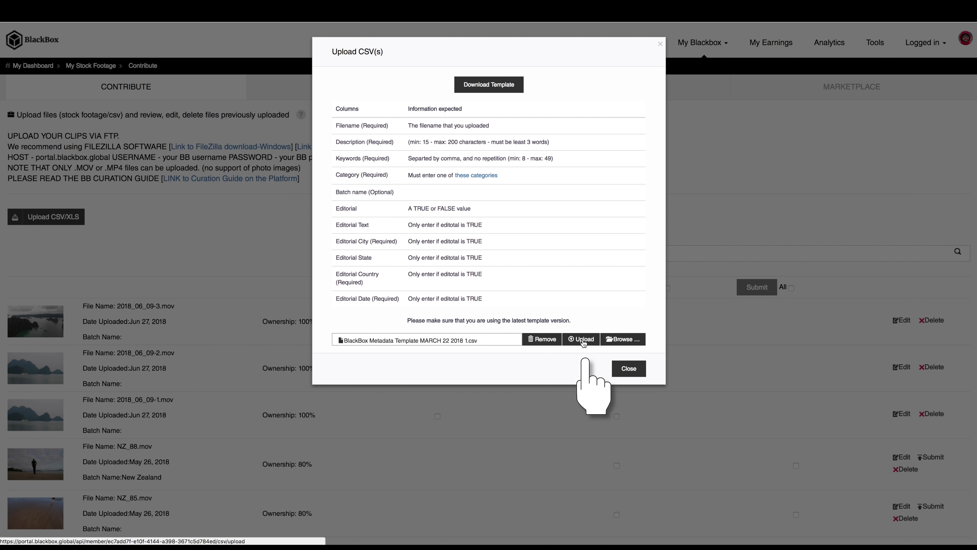
{"action": "left_click", "coordinate": [582, 339]}
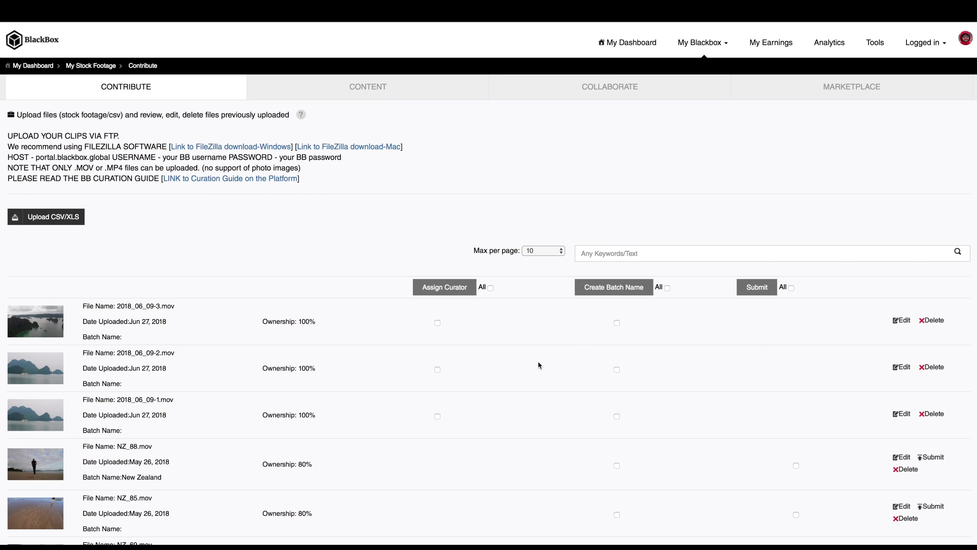
{"action": "scroll", "coordinate": [426, 233], "scroll_direction": "down", "scroll_amount": 3}
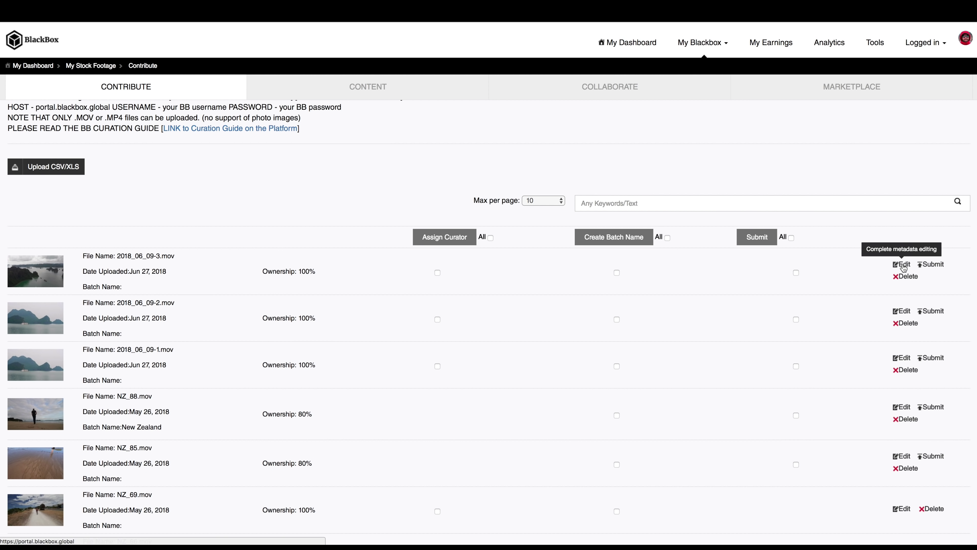
{"action": "left_click", "coordinate": [900, 265]}
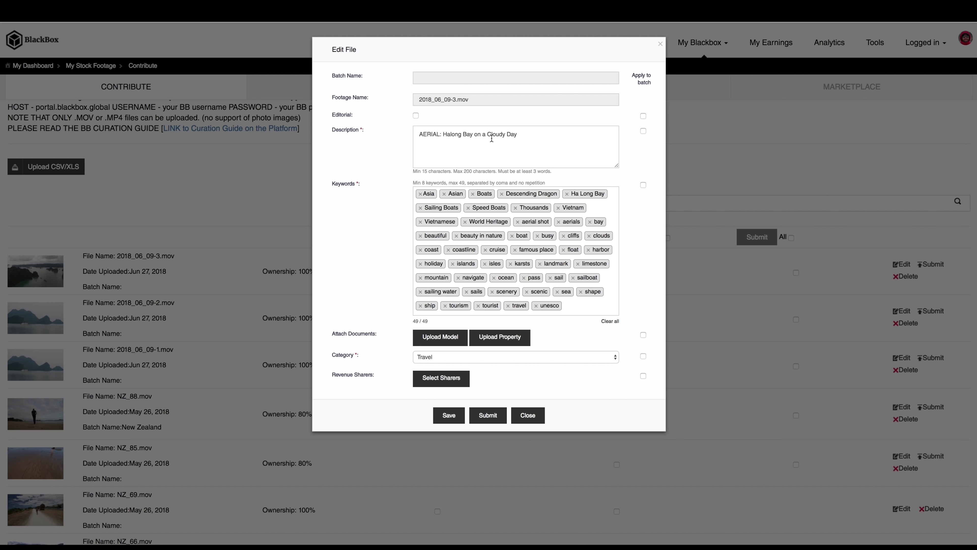
{"action": "left_click", "coordinate": [524, 419]}
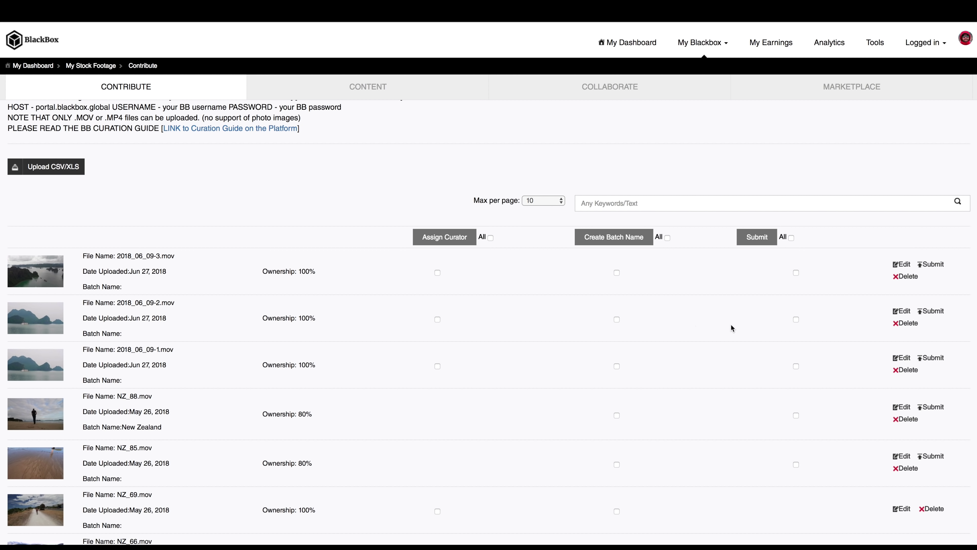
{"action": "left_click", "coordinate": [796, 320]}
Tick Submit for the three 2018_06_09 clips, submit them and confirm with Yes
{"action": "left_click", "coordinate": [796, 272]}
{"action": "left_click", "coordinate": [796, 365]}
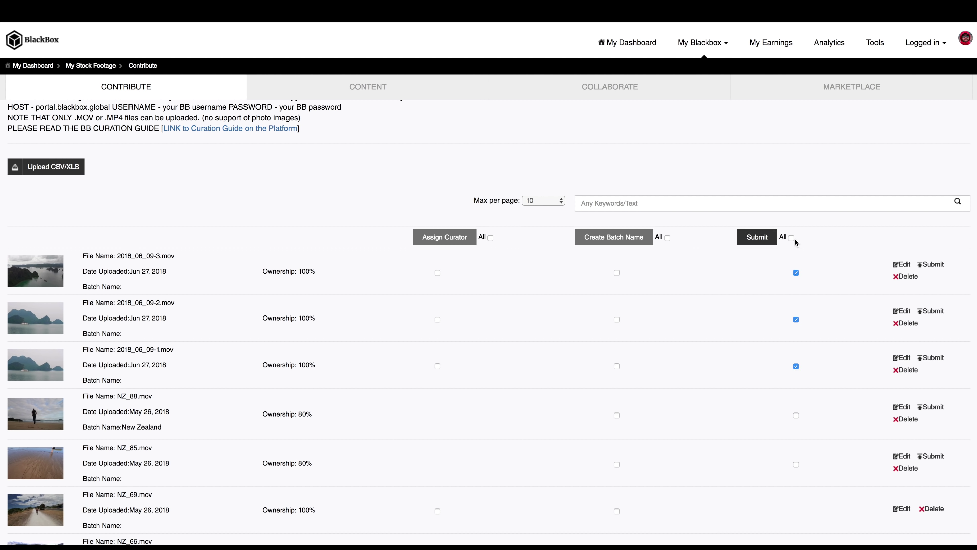
{"action": "left_click", "coordinate": [761, 239]}
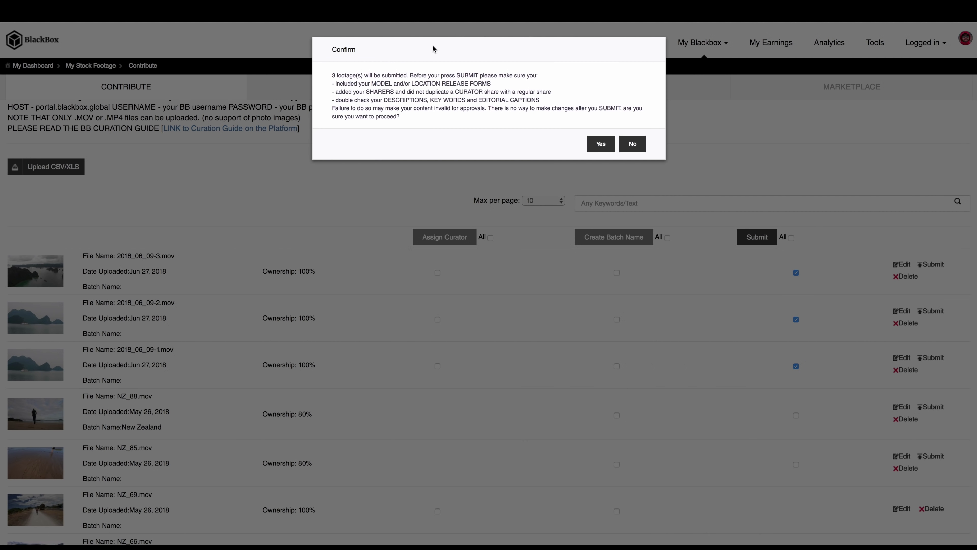
{"action": "left_click", "coordinate": [596, 143]}
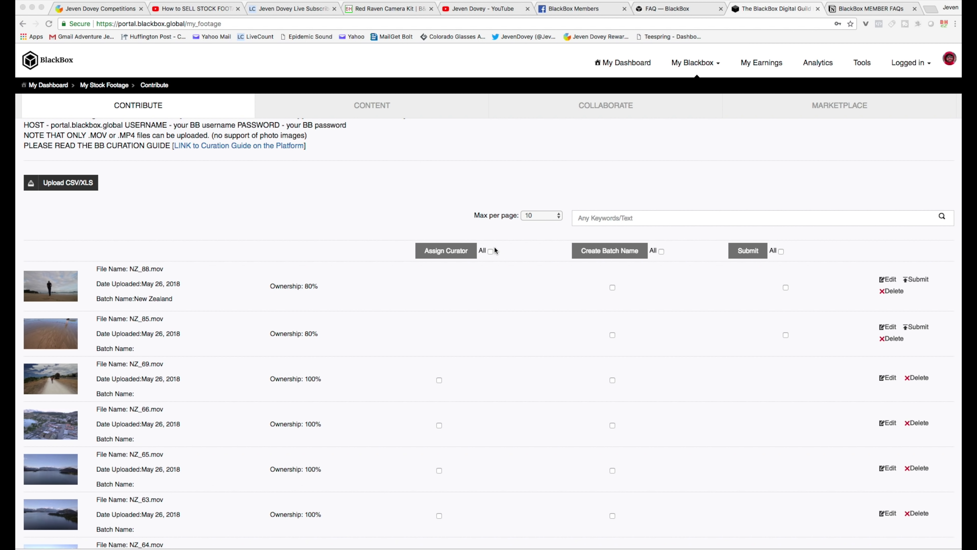
{"action": "left_click", "coordinate": [887, 280]}
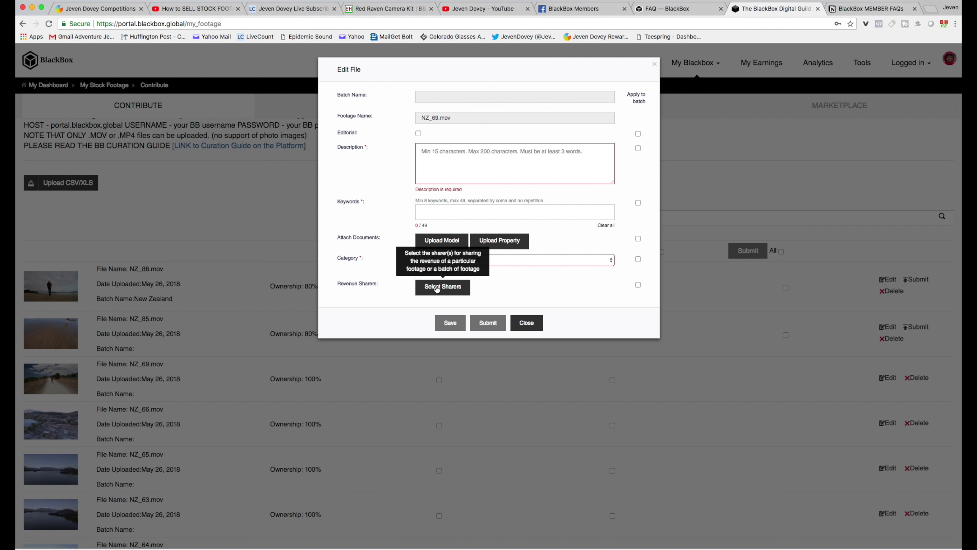
{"action": "left_click", "coordinate": [530, 324]}
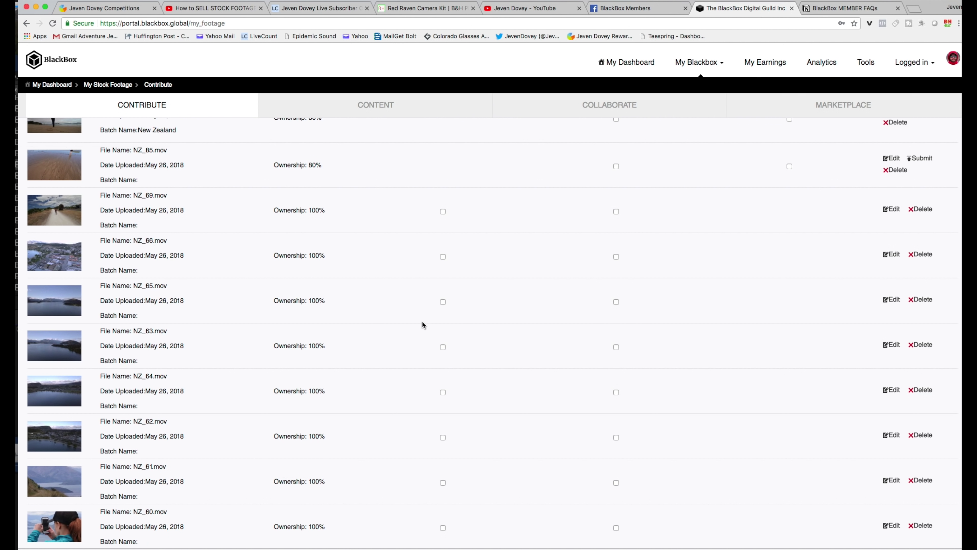
Mark the clip for curator assignment and bring up the Curator window
{"action": "left_click", "coordinate": [443, 302]}
{"action": "scroll", "coordinate": [455, 306], "scroll_direction": "up", "scroll_amount": 3}
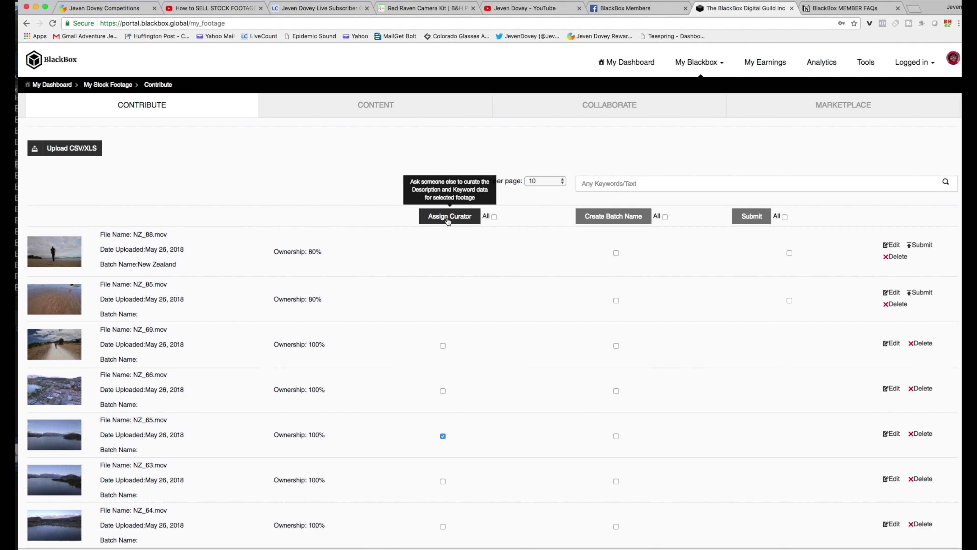
{"action": "left_click", "coordinate": [448, 219]}
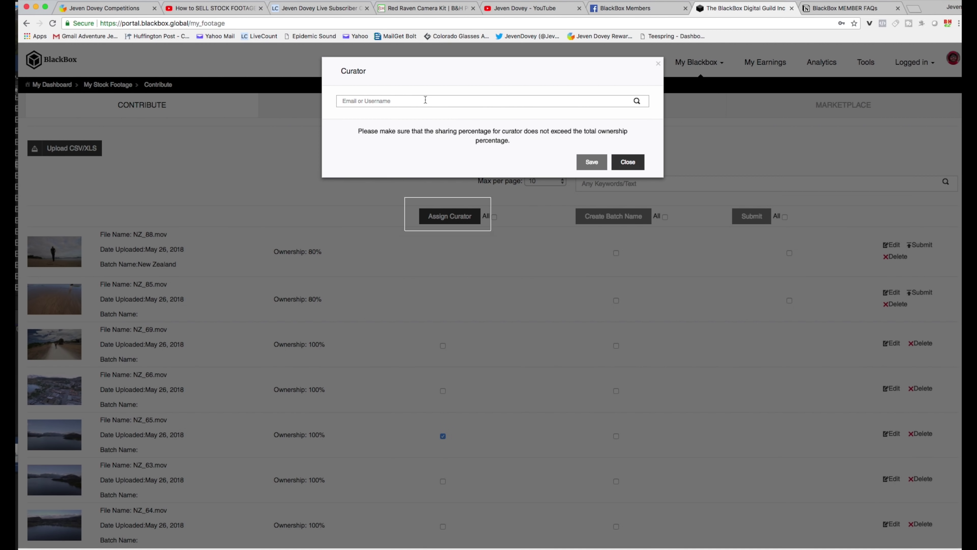
Choose the matching user as curator, change their share from 40 to 20%, and save
{"action": "left_click", "coordinate": [425, 100]}
{"action": "type", "text": "jeo"}
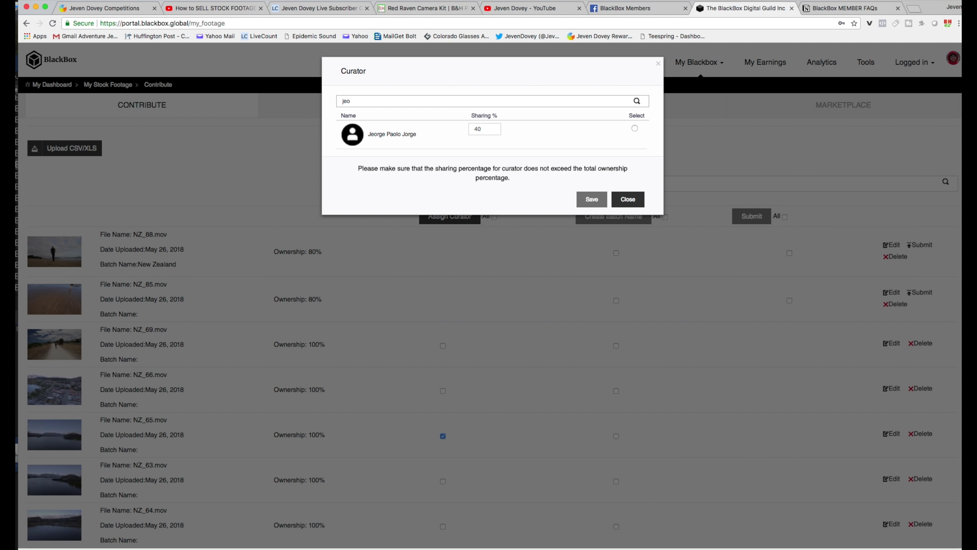
{"action": "key", "text": "BackSpace"}
{"action": "type", "text": "oey"}
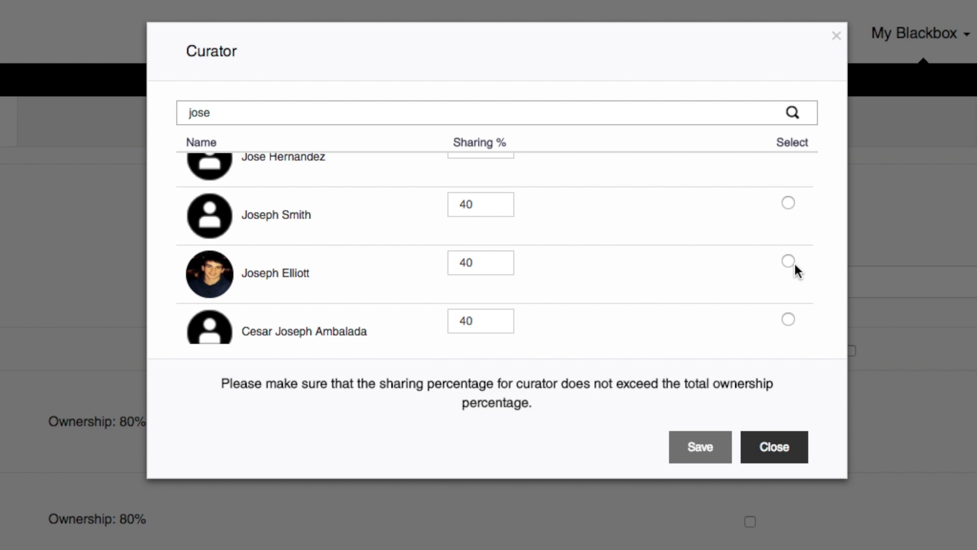
{"action": "left_click", "coordinate": [788, 262]}
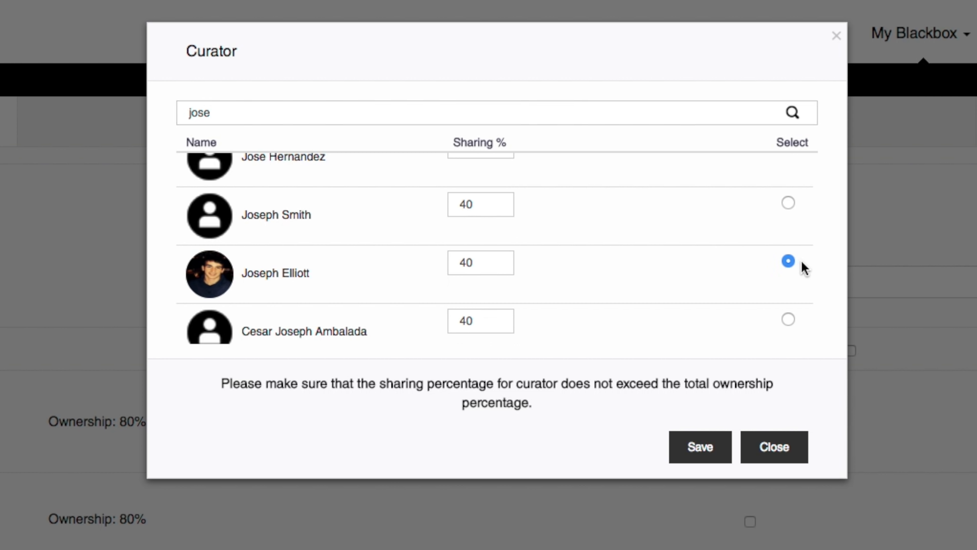
{"action": "left_click_drag", "start_coordinate": [469, 263], "coordinate": [449, 263]}
{"action": "type", "text": "20"}
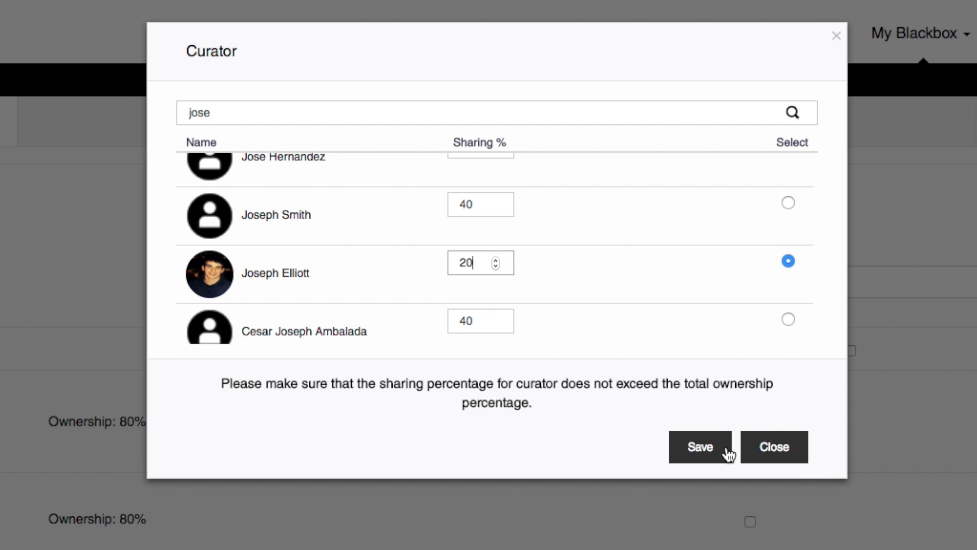
{"action": "left_click", "coordinate": [766, 447]}
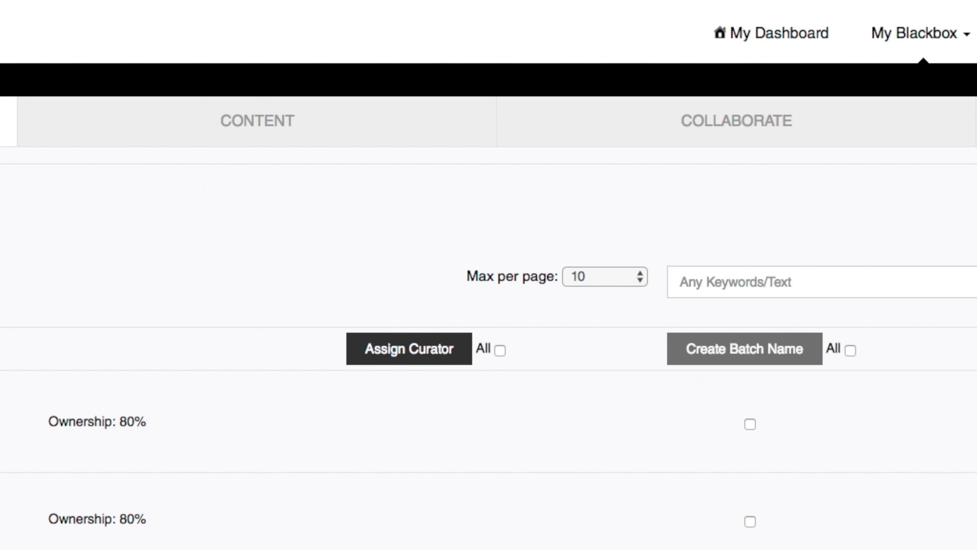
{"action": "left_click_drag", "start_coordinate": [271, 335], "coordinate": [325, 335]}
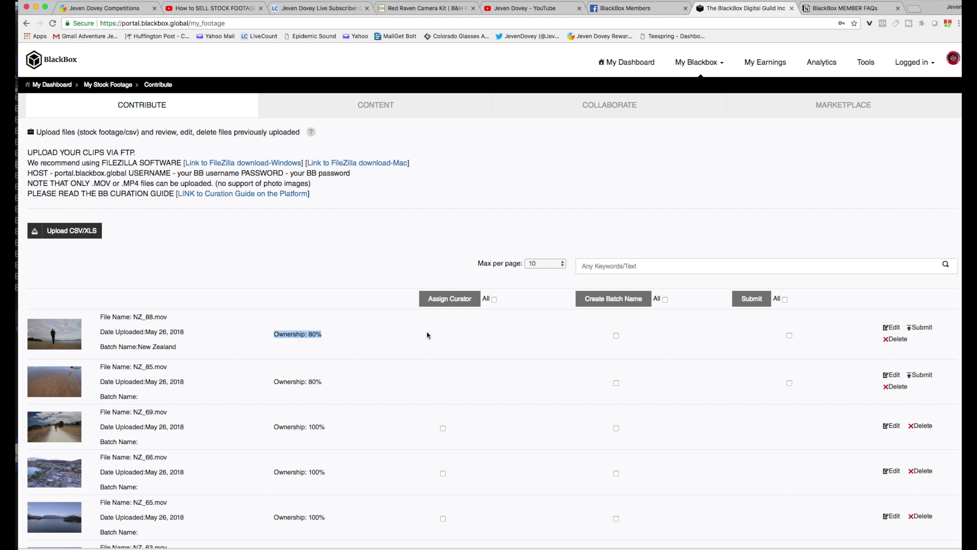
{"action": "left_click", "coordinate": [892, 328]}
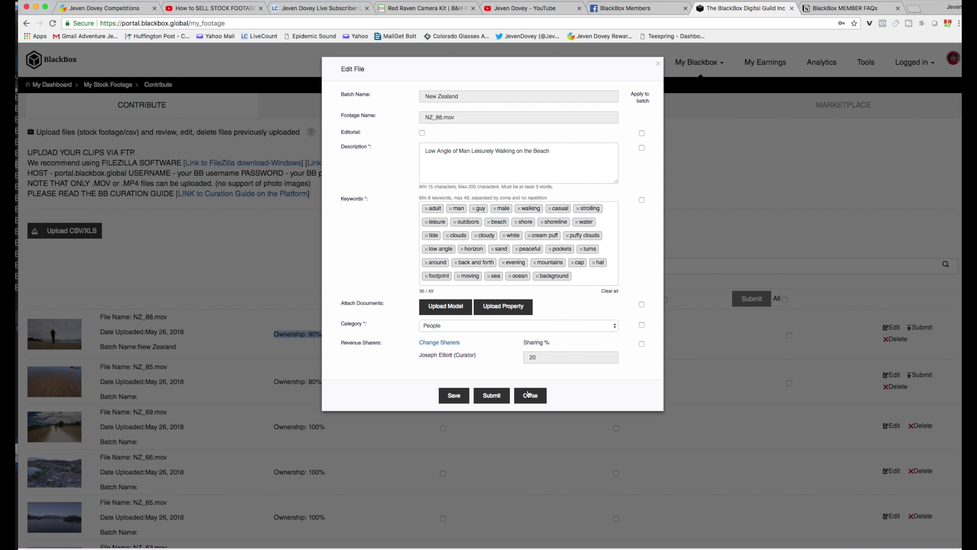
{"action": "left_click", "coordinate": [419, 355]}
{"action": "left_click_drag", "start_coordinate": [420, 355], "coordinate": [512, 360]}
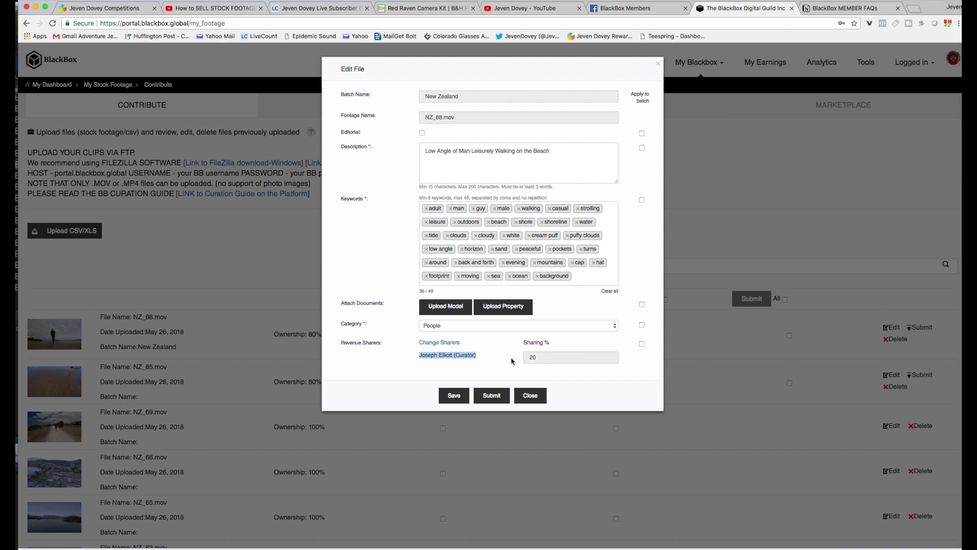
{"action": "left_click_drag", "start_coordinate": [418, 354], "coordinate": [559, 356]}
{"action": "left_click", "coordinate": [533, 397]}
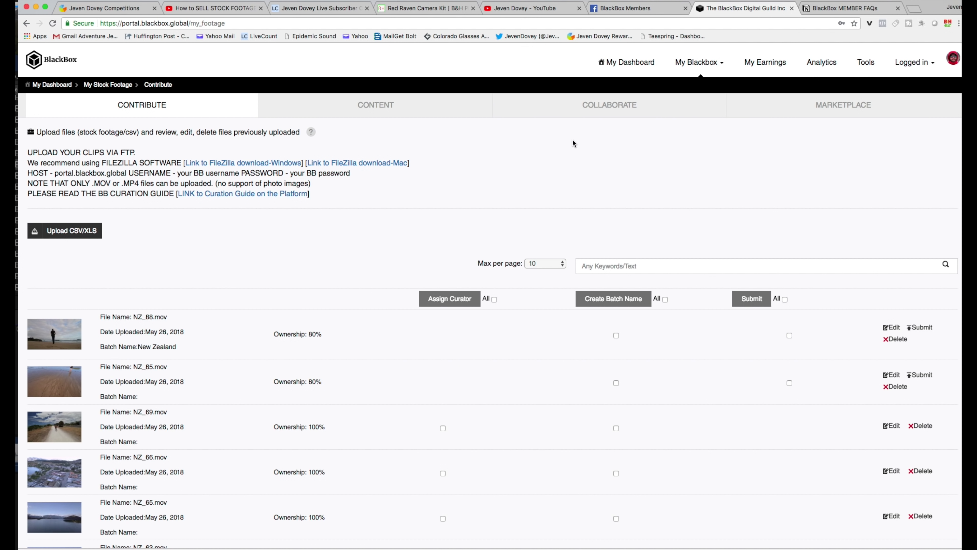
Name the new Collaborate project 'Vietnam Halong Bay', keeping the default start date
{"action": "left_click", "coordinate": [628, 109]}
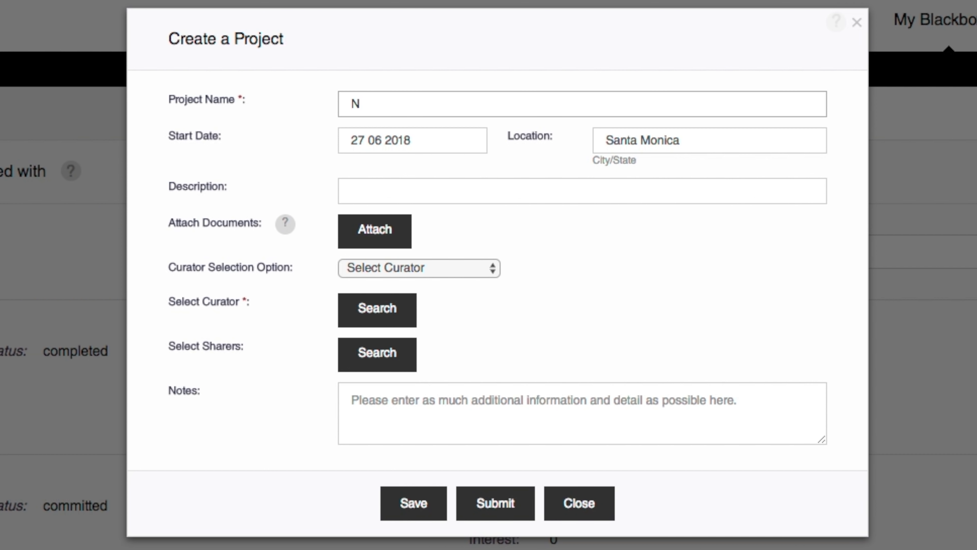
{"action": "key", "text": "BackSpace"}
{"action": "type", "text": "Vietnam Halong Bay"}
{"action": "left_click", "coordinate": [427, 139]}
{"action": "left_click", "coordinate": [502, 349]}
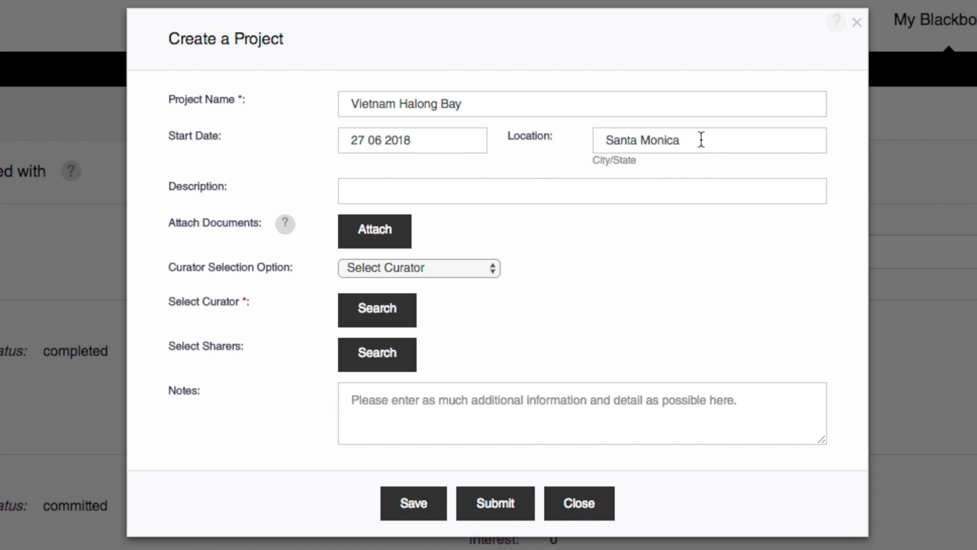
Replace the Santa Monica location with Vietnam and paste in the prepared description
{"action": "left_click", "coordinate": [701, 140]}
{"action": "key", "text": "super+a"}
{"action": "key", "text": "BackSpace"}
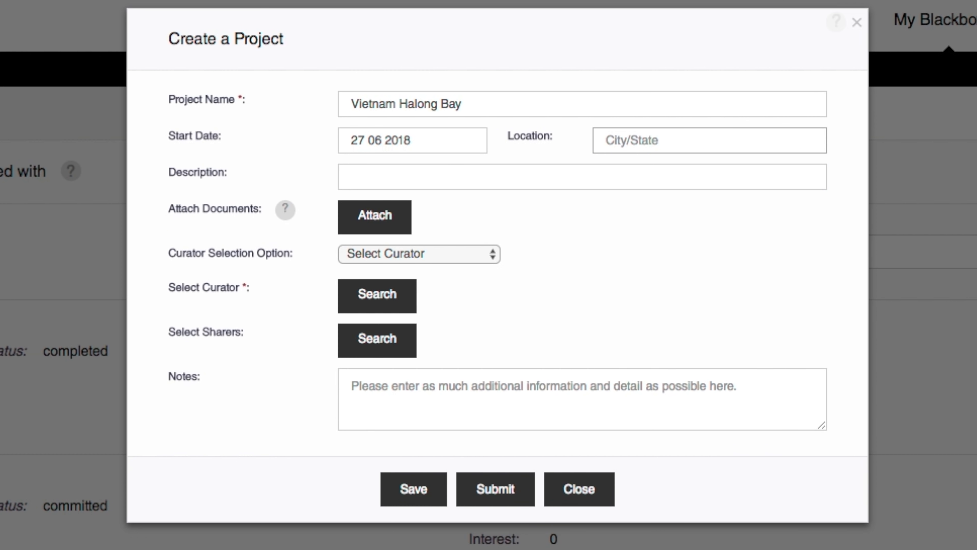
{"action": "type", "text": "Vietnam"}
{"action": "key", "text": "Tab"}
{"action": "type", "text": "da"}
{"action": "key", "text": "BackSpace"}
{"action": "key", "text": "BackSpace"}
{"action": "type", "text": "Footage from my Mavic Air in Halong Bay Vietnam"}
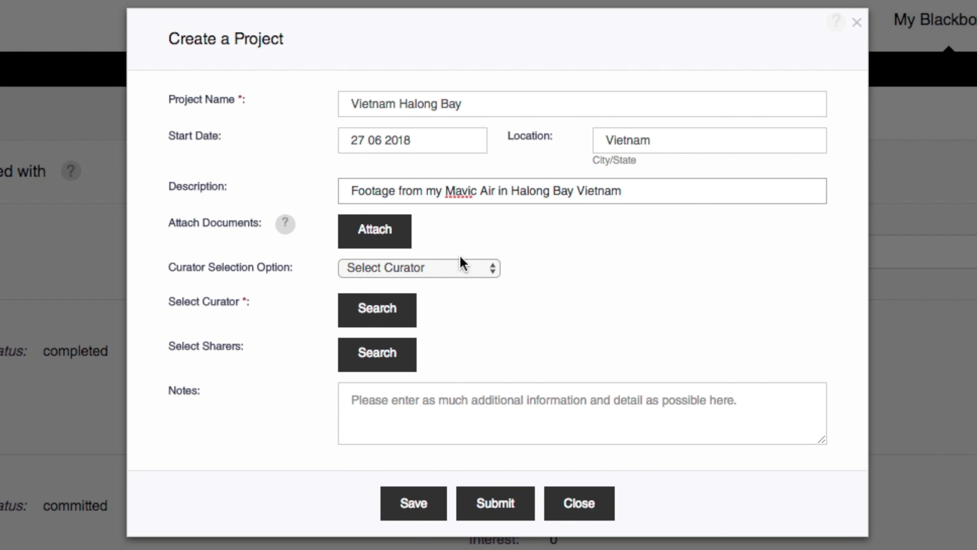
Choose the project curator personally by searching for and confirming the matching user
{"action": "left_click", "coordinate": [487, 271]}
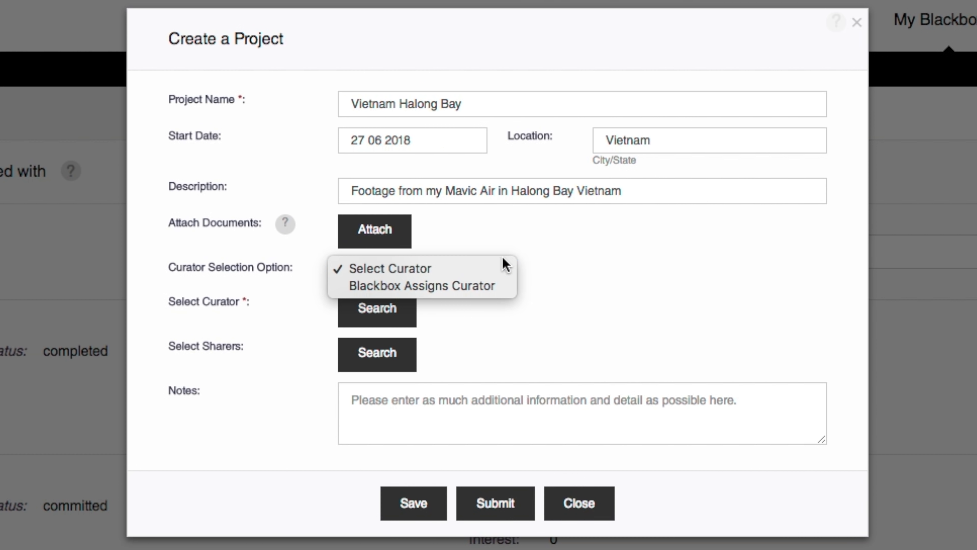
{"action": "left_click", "coordinate": [480, 272]}
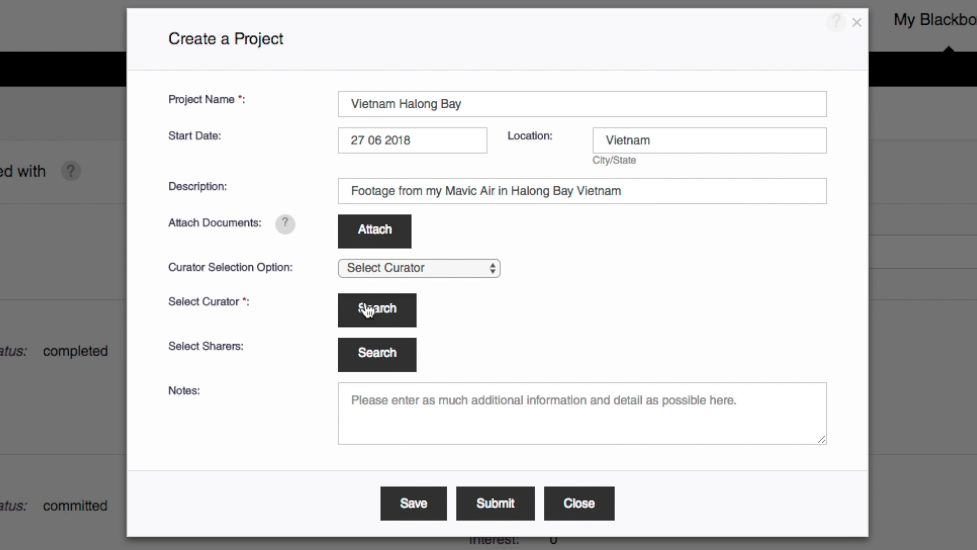
{"action": "left_click", "coordinate": [368, 310]}
{"action": "type", "text": "jose"}
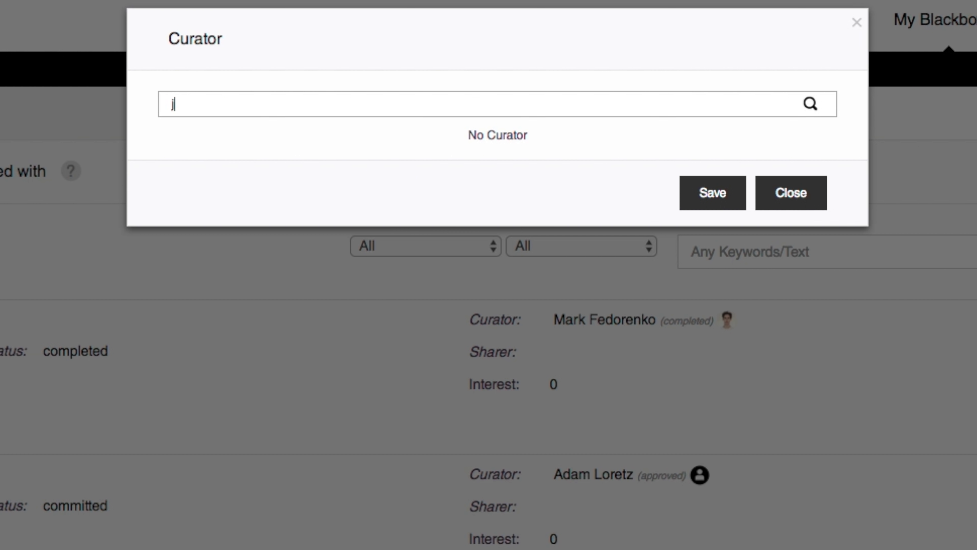
{"action": "scroll", "coordinate": [324, 246], "scroll_direction": "down", "scroll_amount": 5}
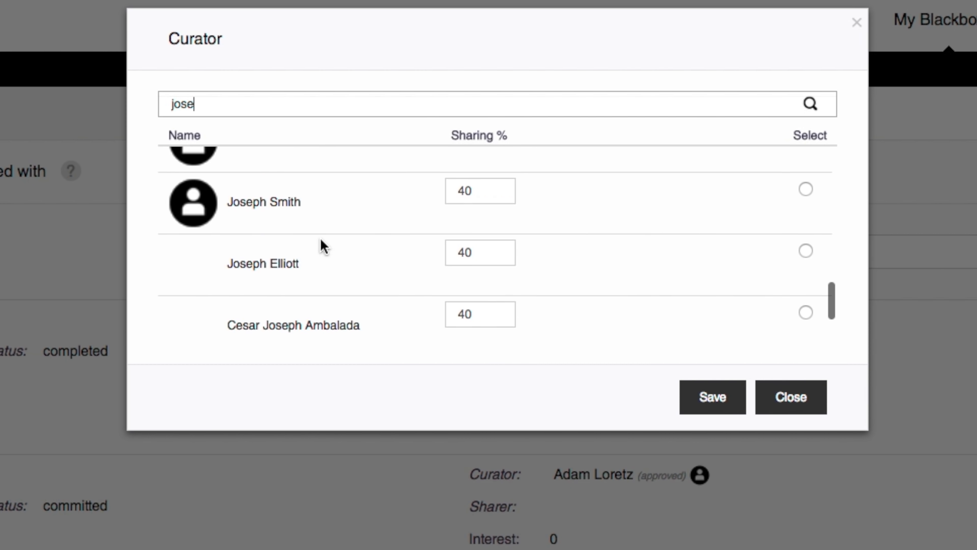
{"action": "left_click", "coordinate": [805, 189]}
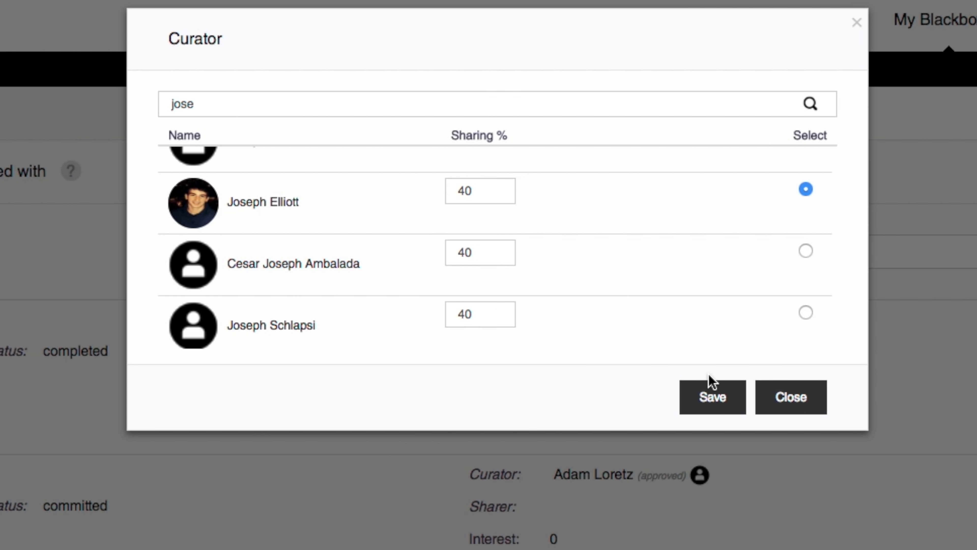
{"action": "left_click", "coordinate": [712, 397]}
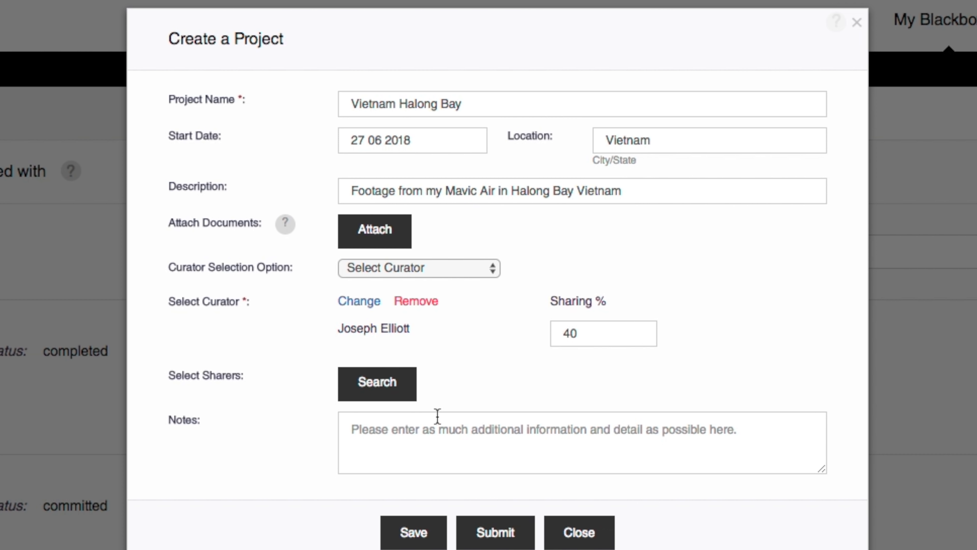
Close the project form without saving it
{"action": "left_click", "coordinate": [584, 443]}
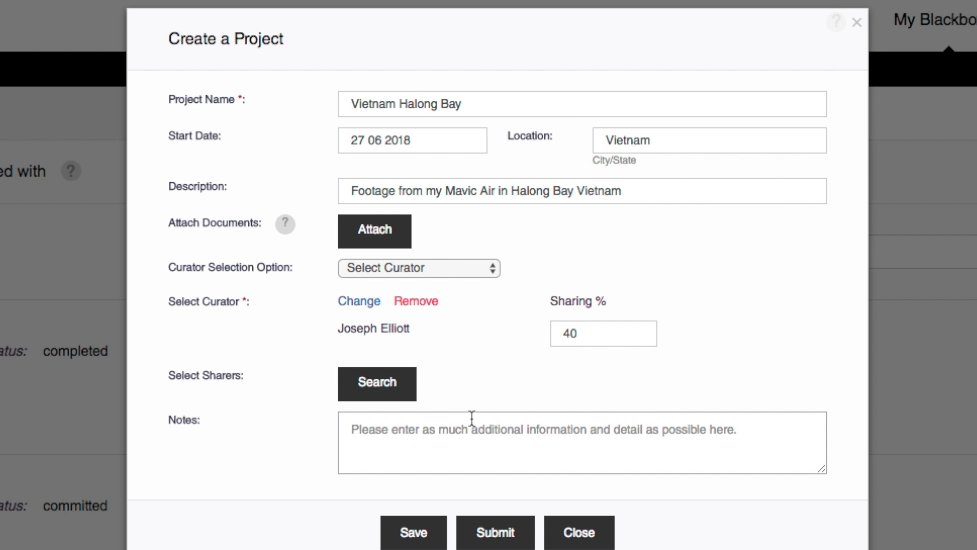
{"action": "left_click", "coordinate": [454, 269]}
{"action": "left_click", "coordinate": [454, 271]}
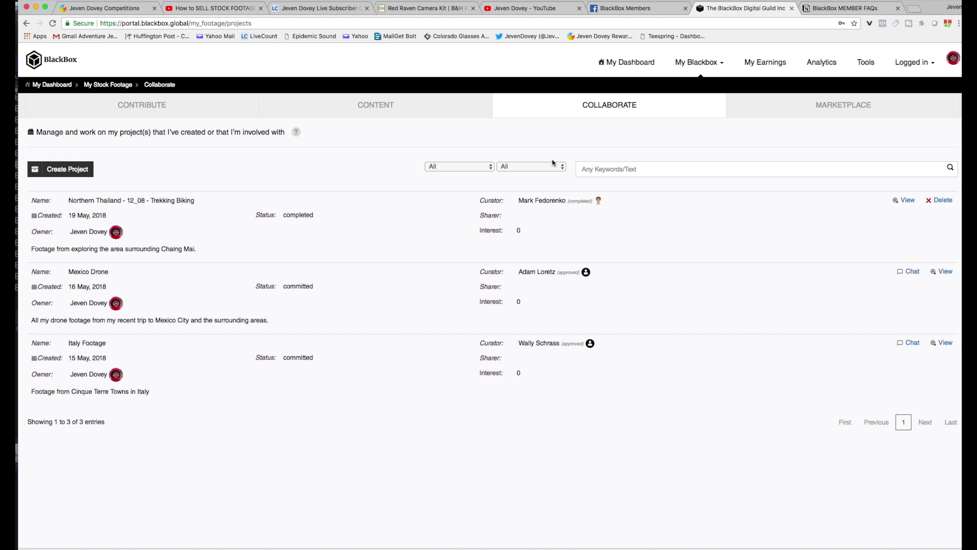
{"action": "left_click", "coordinate": [407, 113]}
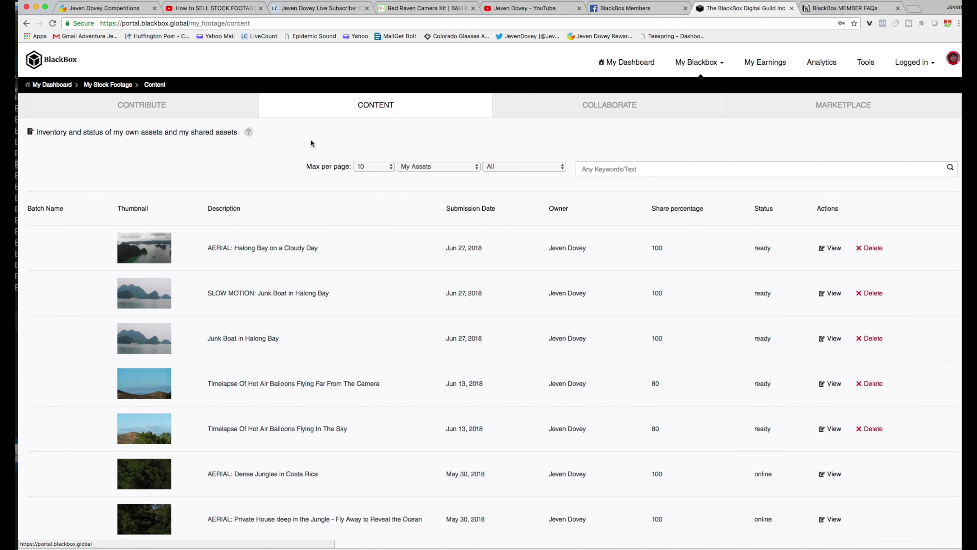
{"action": "left_click", "coordinate": [163, 103]}
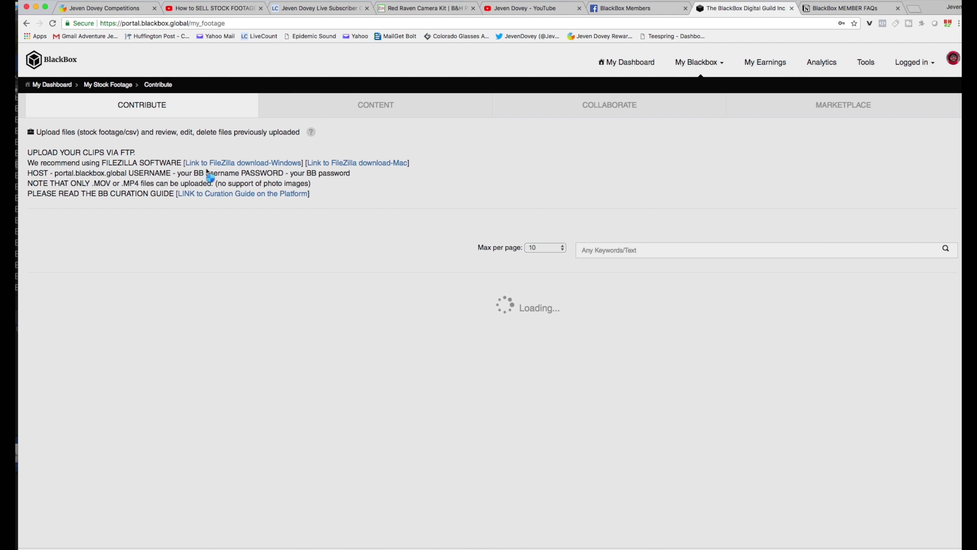
{"action": "scroll", "coordinate": [285, 239], "scroll_direction": "down", "scroll_amount": 3}
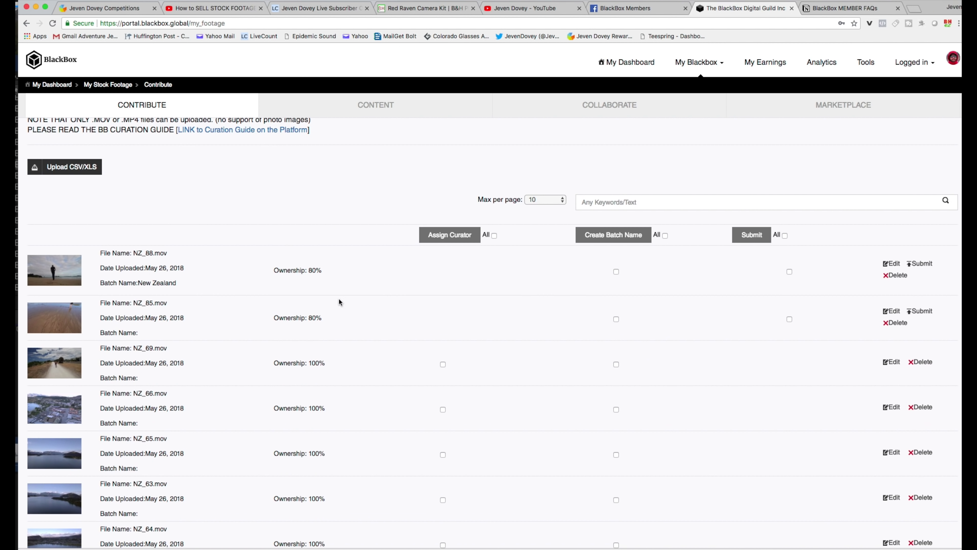
{"action": "scroll", "coordinate": [689, 339], "scroll_direction": "down", "scroll_amount": 5}
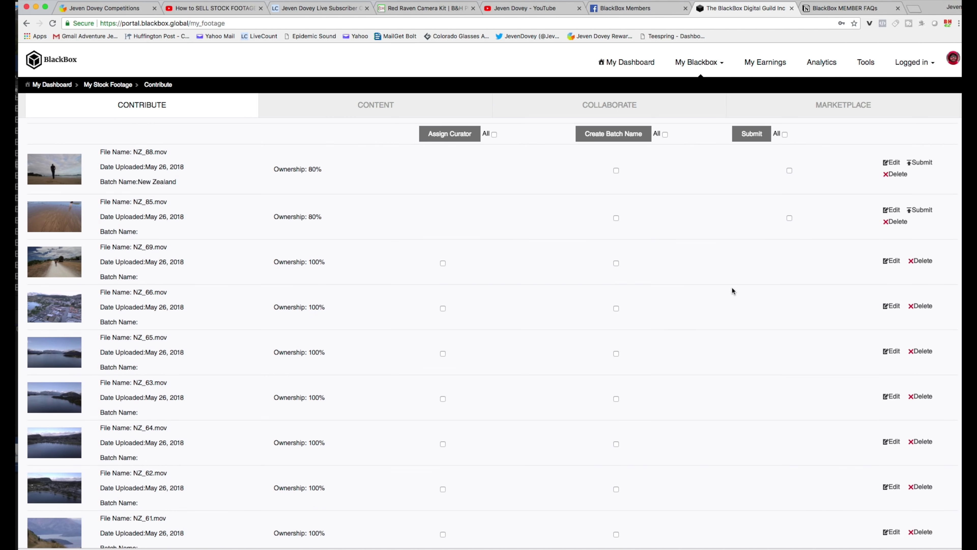
{"action": "scroll", "coordinate": [770, 329], "scroll_direction": "up", "scroll_amount": 5}
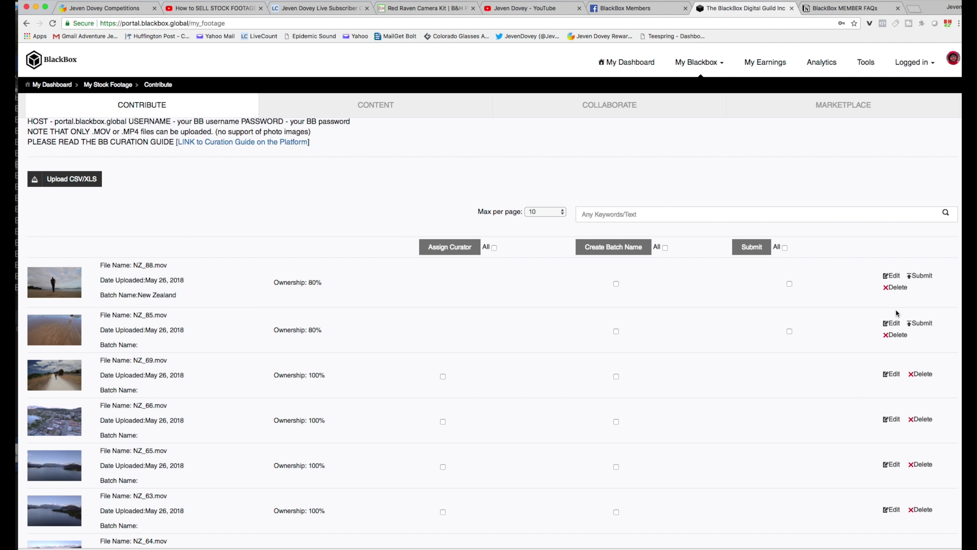
{"action": "scroll", "coordinate": [764, 307], "scroll_direction": "down", "scroll_amount": 3}
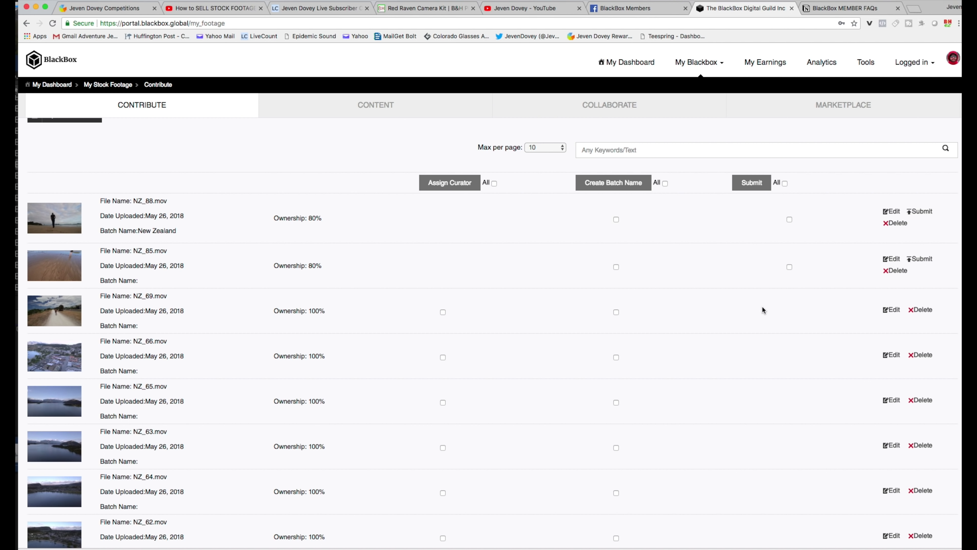
{"action": "left_click", "coordinate": [628, 107]}
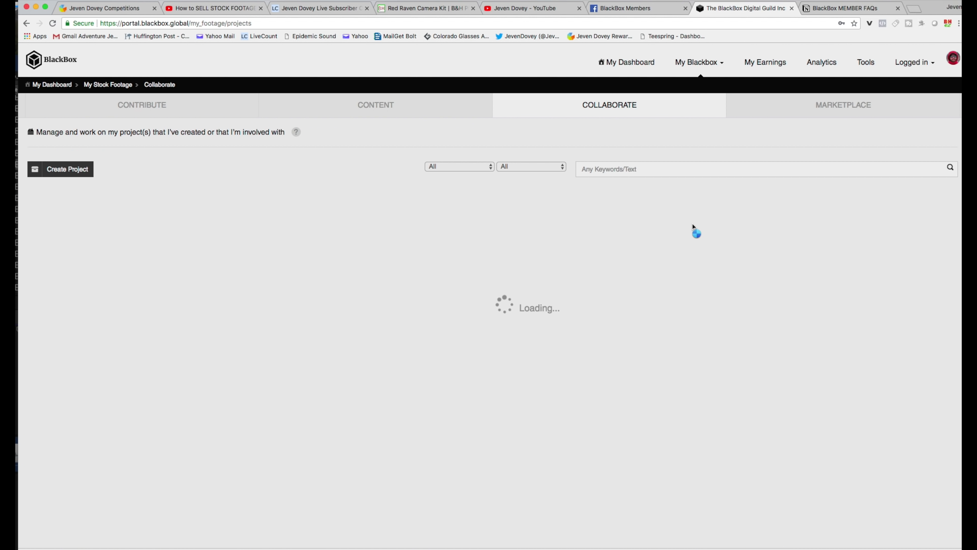